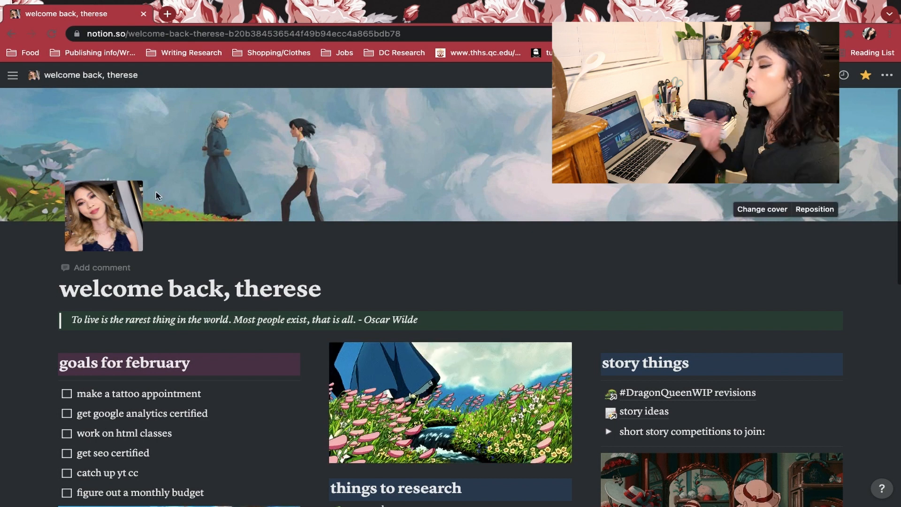
# Step: Open the story ideas page and look through its sections, including the 2021 Story Ideas list
pyautogui.moveTo(1, 110)
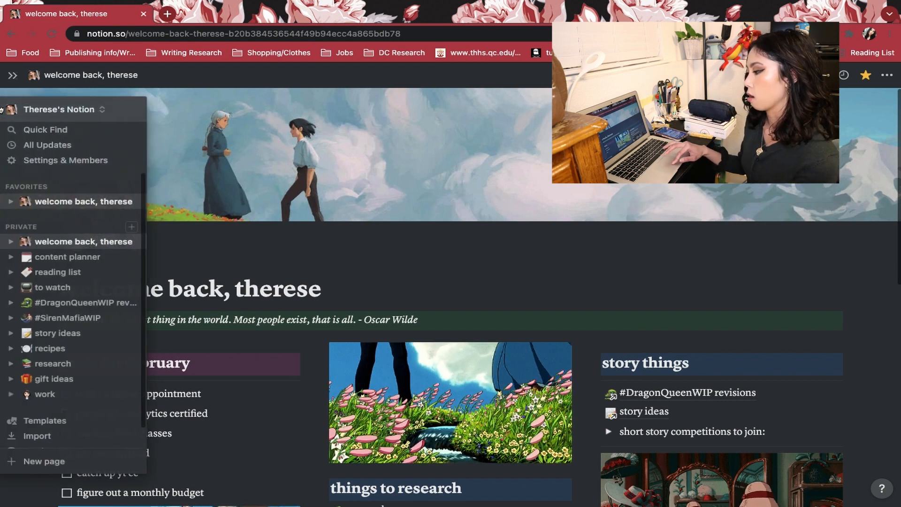
pyautogui.click(69, 334)
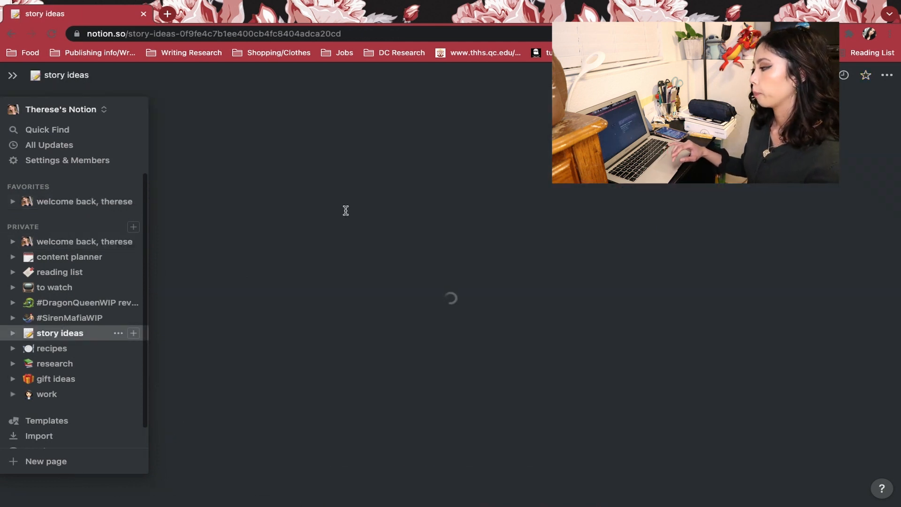
pyautogui.scroll(-4, 354, 305)
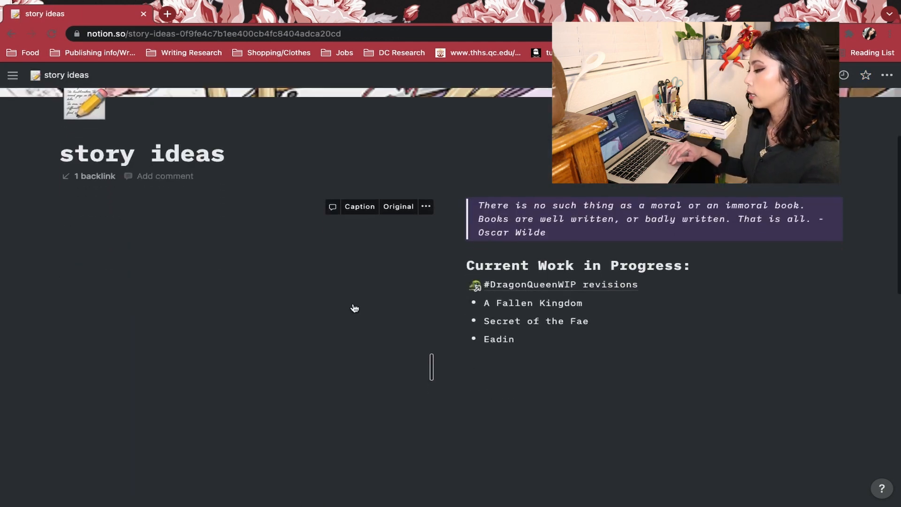
pyautogui.scroll(-3, 355, 308)
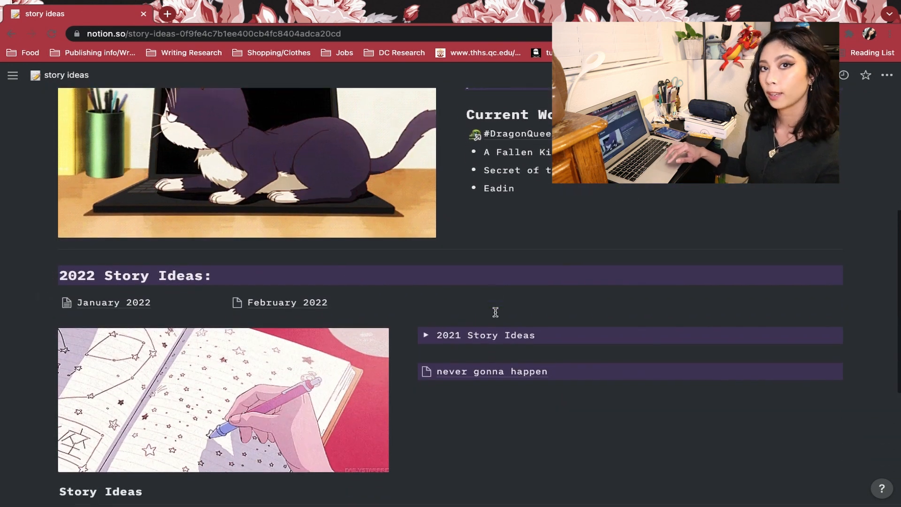
pyautogui.scroll(2, 495, 312)
pyautogui.scroll(4, 495, 313)
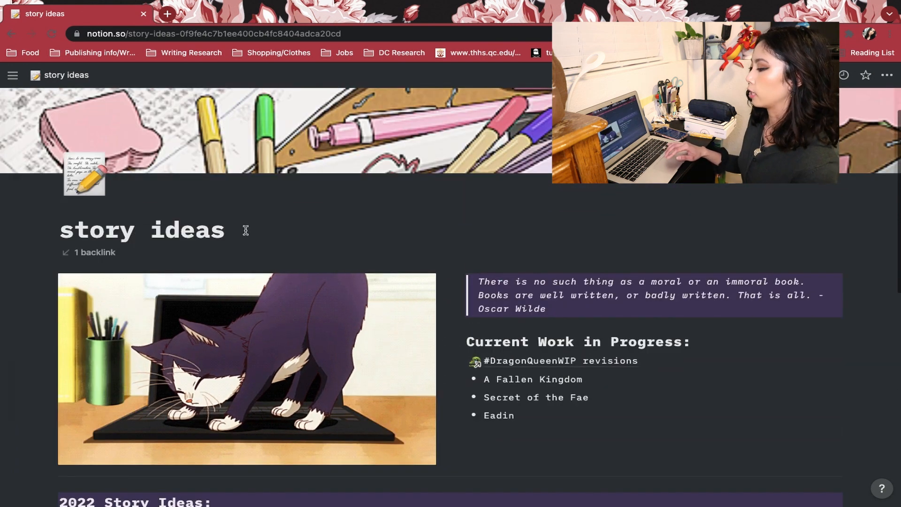
pyautogui.scroll(-2, 509, 288)
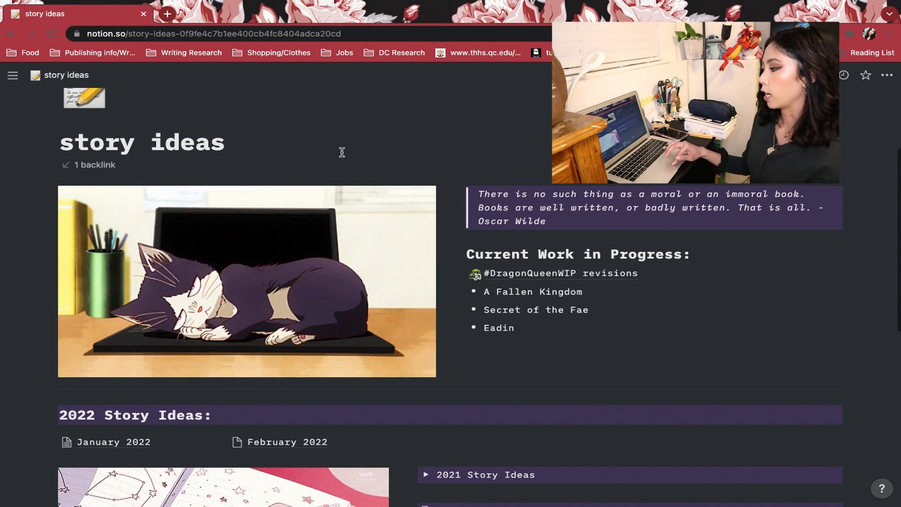
pyautogui.scroll(-4, 342, 152)
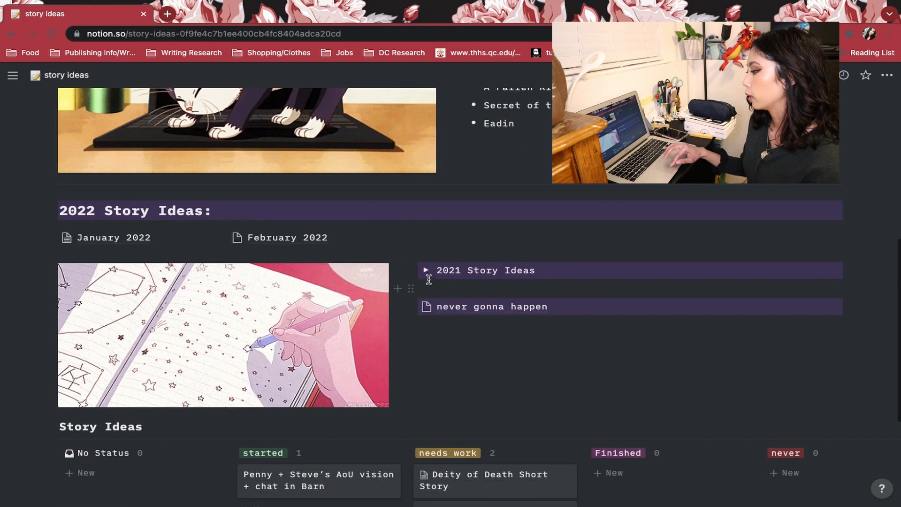
pyautogui.click(426, 271)
pyautogui.click(426, 271)
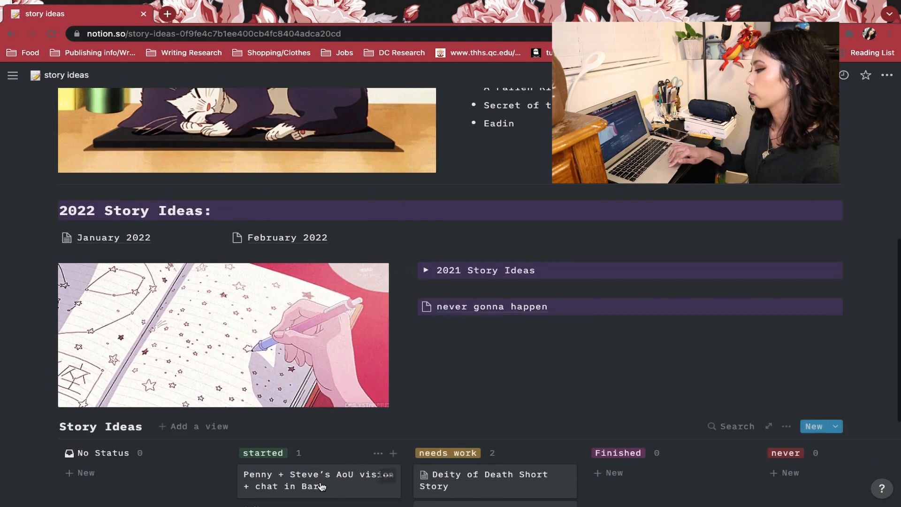
# Step: Move the only card in the Story Ideas board's started column to the needs work column
pyautogui.scroll(-2, 321, 486)
pyautogui.moveTo(337, 404)
pyautogui.mouseDown()
pyautogui.moveTo(455, 459)
pyautogui.moveTo(529, 455)
pyautogui.moveTo(516, 453)
pyautogui.mouseUp()
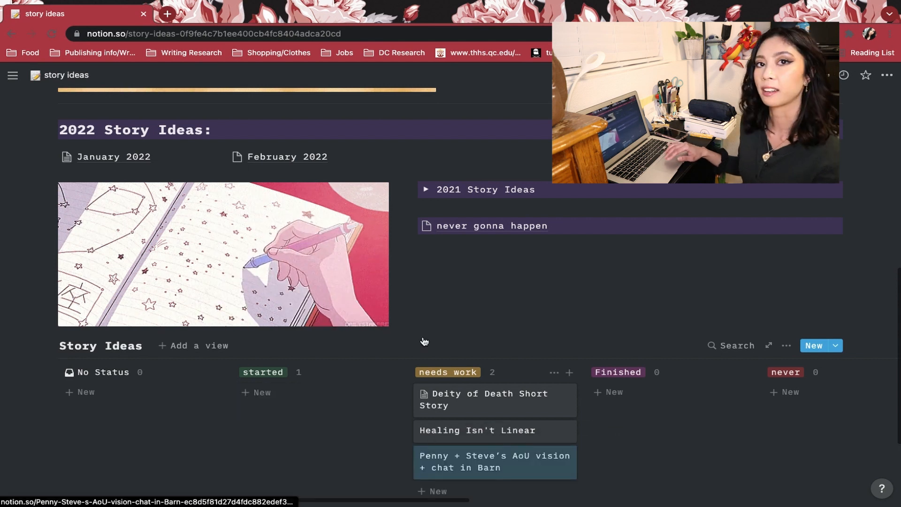
# Step: Review the 2022 Story Ideas section, then expand the 2021 Story Ideas list to view its monthly pages and collapse it again
pyautogui.scroll(1, 389, 293)
pyautogui.scroll(2, 389, 293)
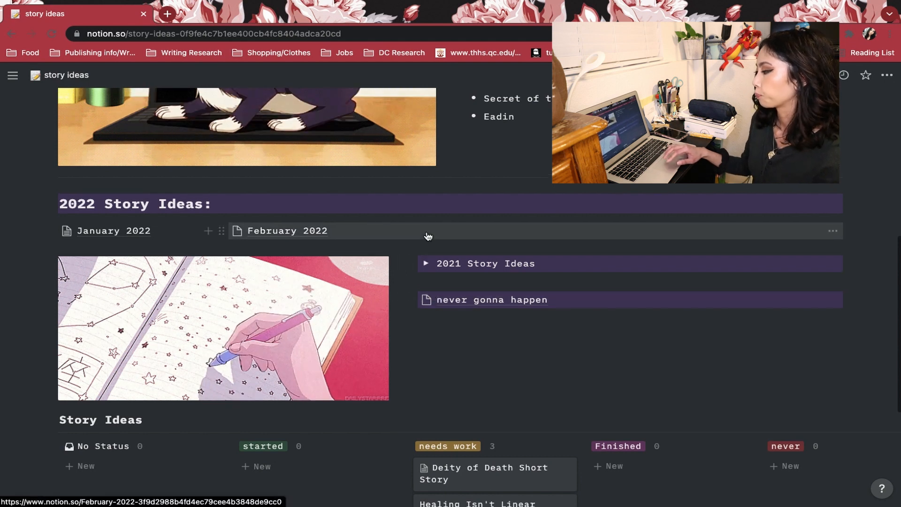
pyautogui.scroll(1, 426, 232)
pyautogui.scroll(1, 426, 231)
pyautogui.scroll(-1, 427, 232)
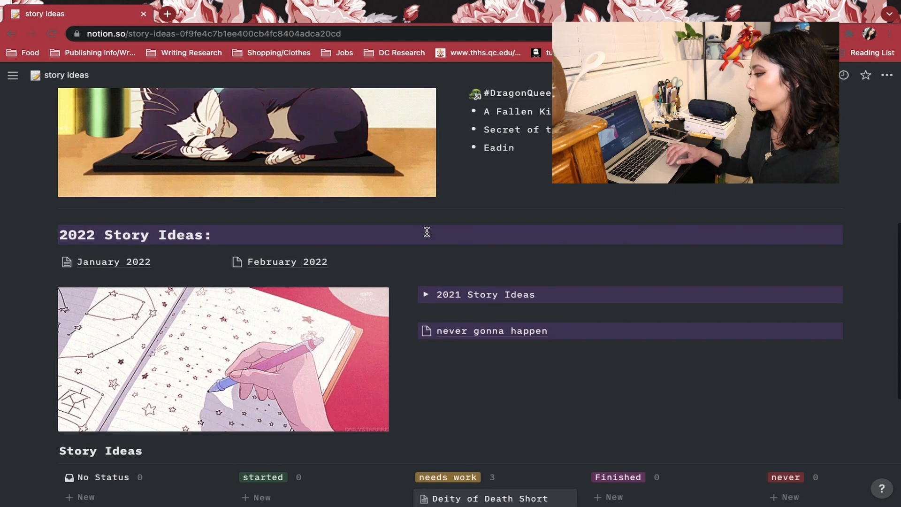
pyautogui.scroll(-2, 441, 253)
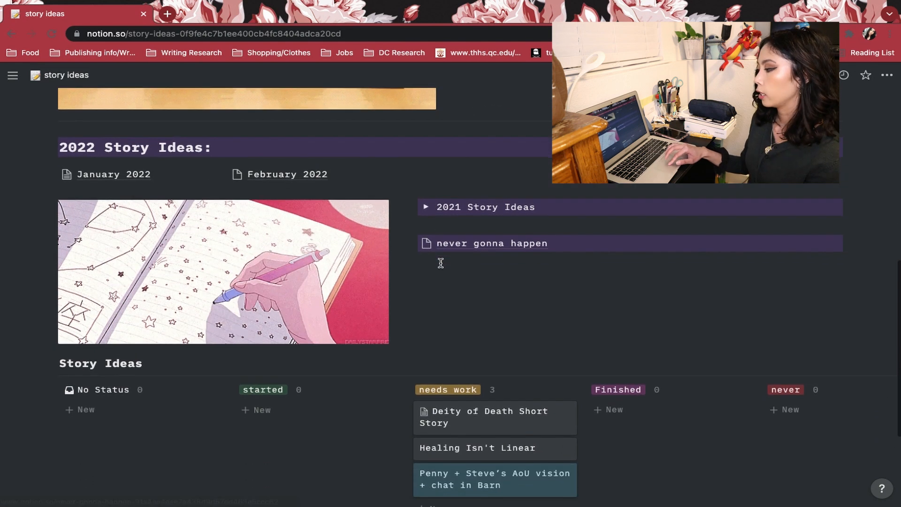
pyautogui.scroll(1, 441, 263)
pyautogui.scroll(1, 440, 262)
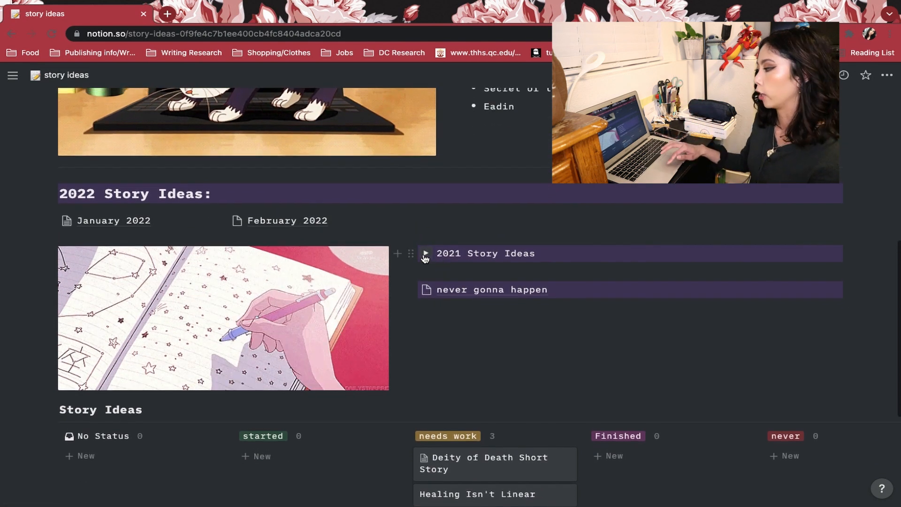
pyautogui.click(426, 254)
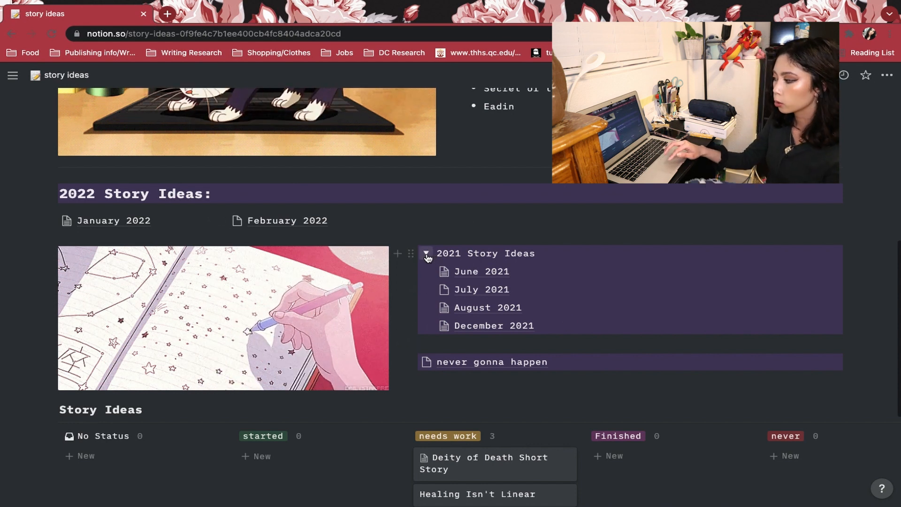
pyautogui.click(426, 255)
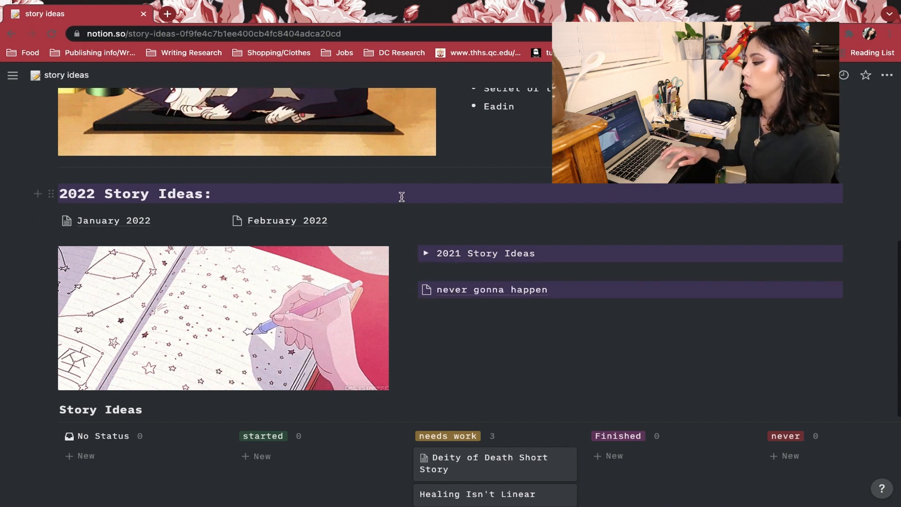
# Step: Open the February 2022 page, start it as an empty page and write "Faux story idea:" as its first line
pyautogui.click(291, 225)
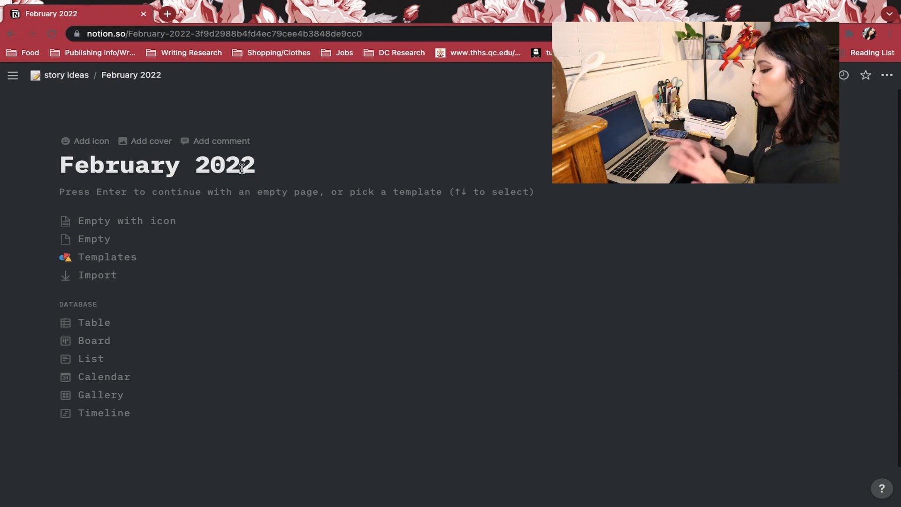
pyautogui.press('Return')
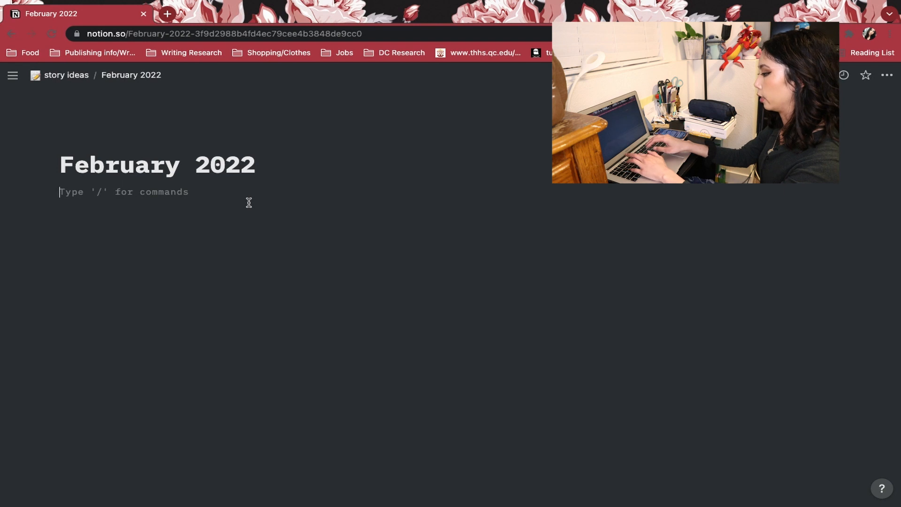
pyautogui.write('Faux sta')
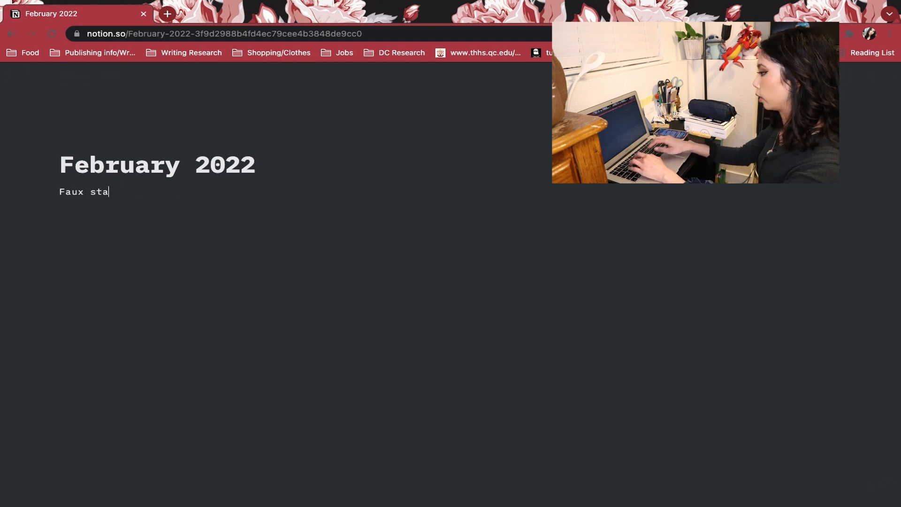
pyautogui.press('BackSpace')
pyautogui.write('ry id')
pyautogui.press('BackSpace')
pyautogui.press('BackSpace')
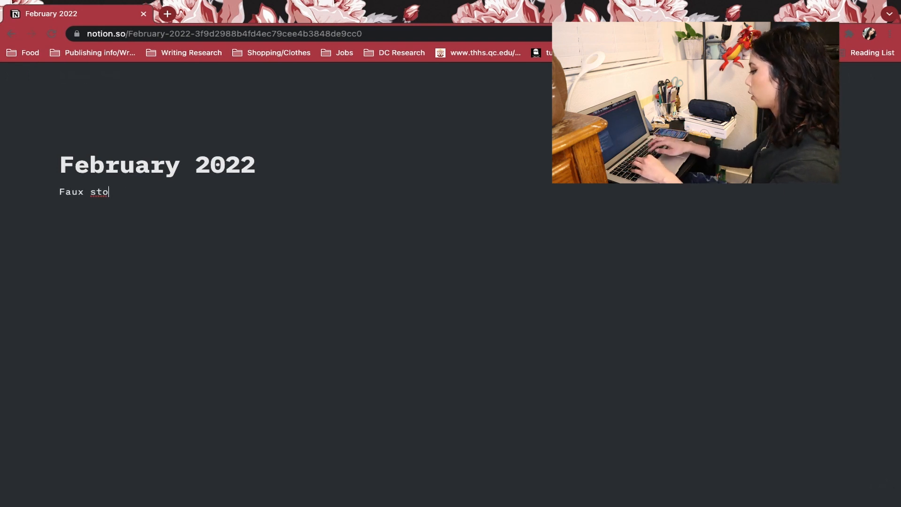
pyautogui.press('BackSpace')
pyautogui.press('BackSpace')
pyautogui.press('BackSpace')
pyautogui.write('ory idea:')
pyautogui.press('Return')
pyautogui.write('/')
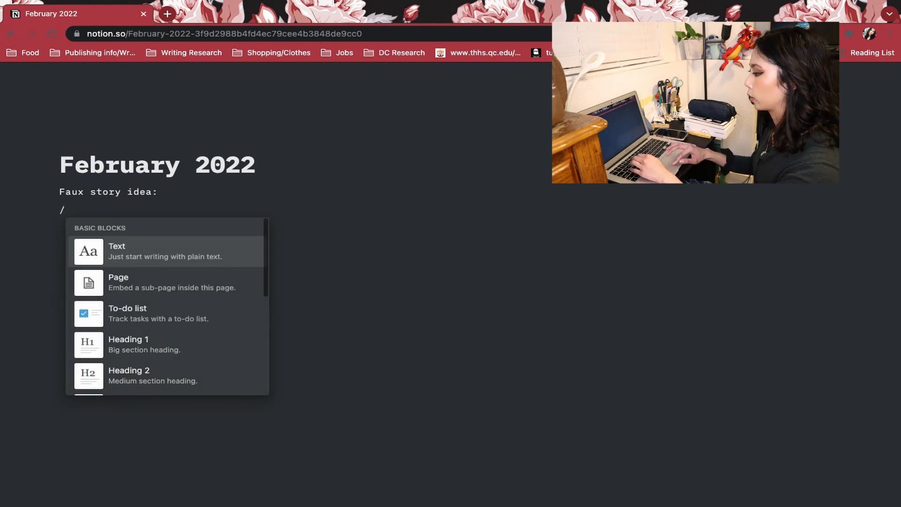
pyautogui.press('BackSpace')
pyautogui.press('BackSpace')
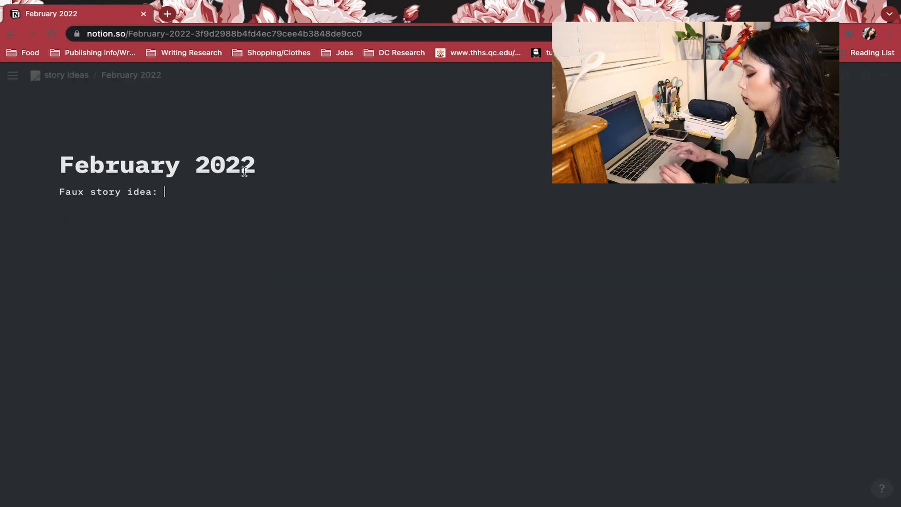
# Step: Turn the "Faux story idea:" line into a Heading 3 and place the cursor on the empty line below it
pyautogui.tripleClick(166, 192)
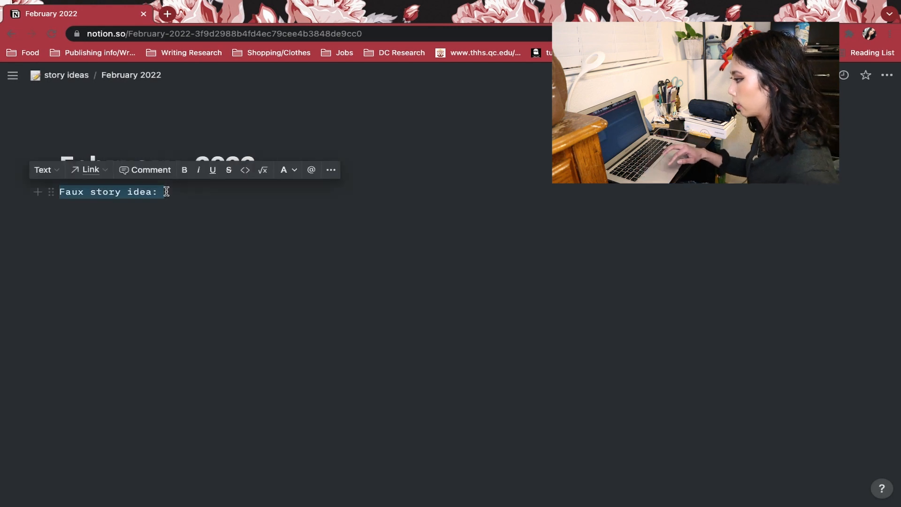
pyautogui.click(51, 193)
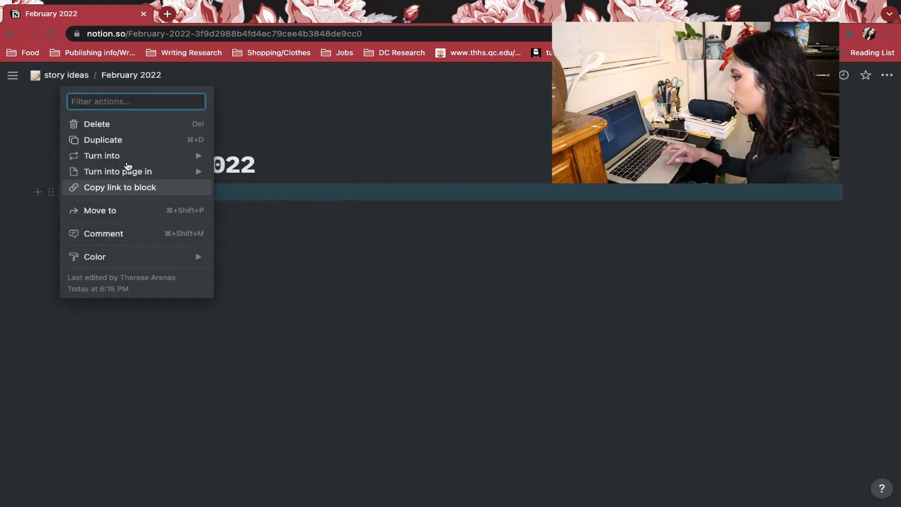
pyautogui.moveTo(134, 157)
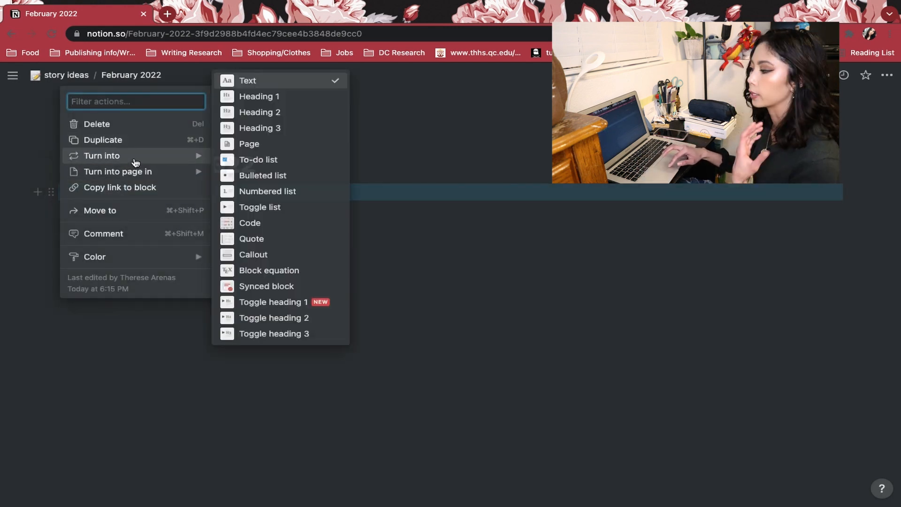
pyautogui.click(265, 127)
pyautogui.click(219, 214)
# Step: Search the workspace for "atlantis", look over the matching pages and close the search
pyautogui.moveTo(2, 117)
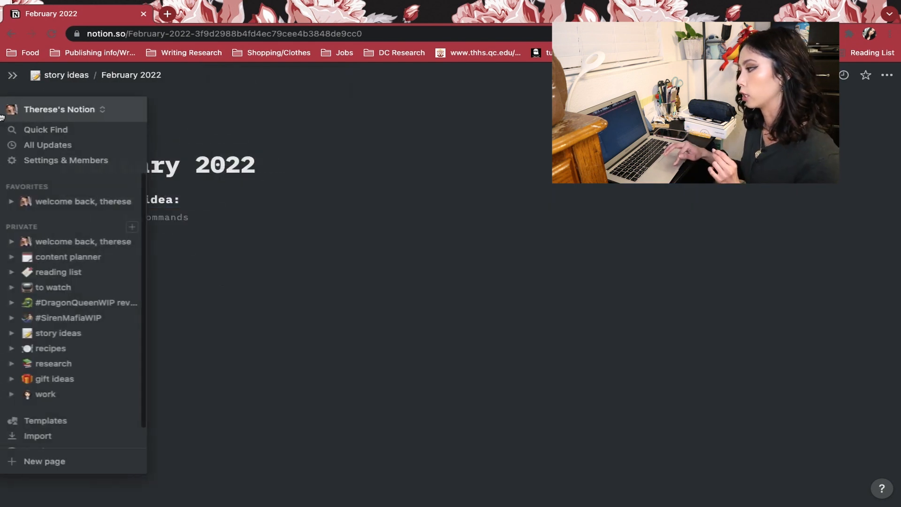
pyautogui.click(58, 130)
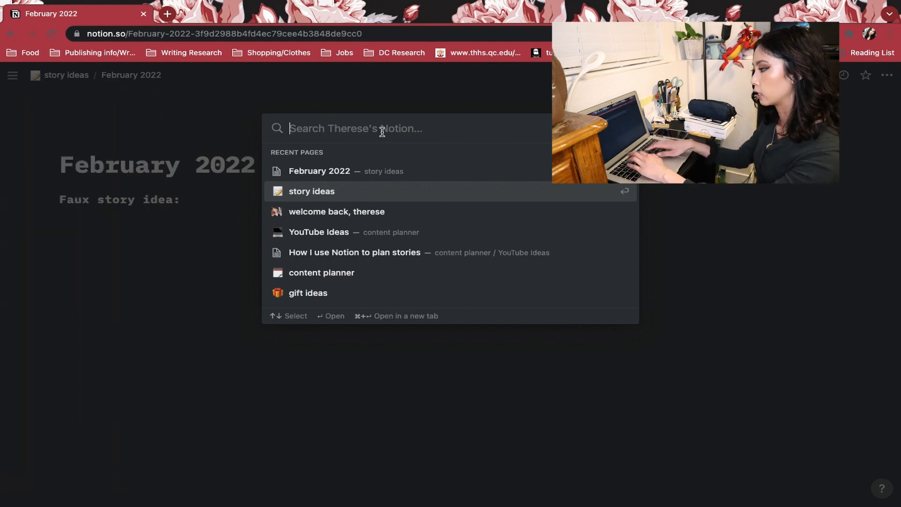
pyautogui.write('atlantis')
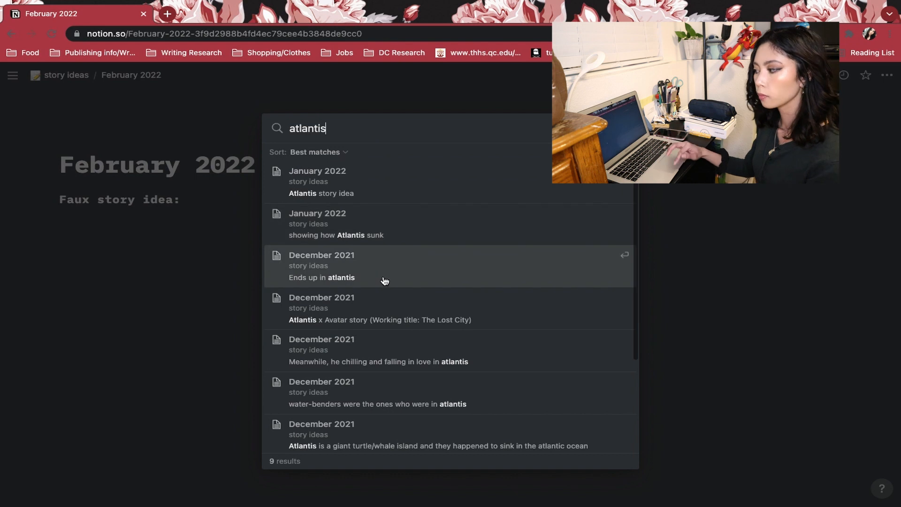
pyautogui.click(193, 342)
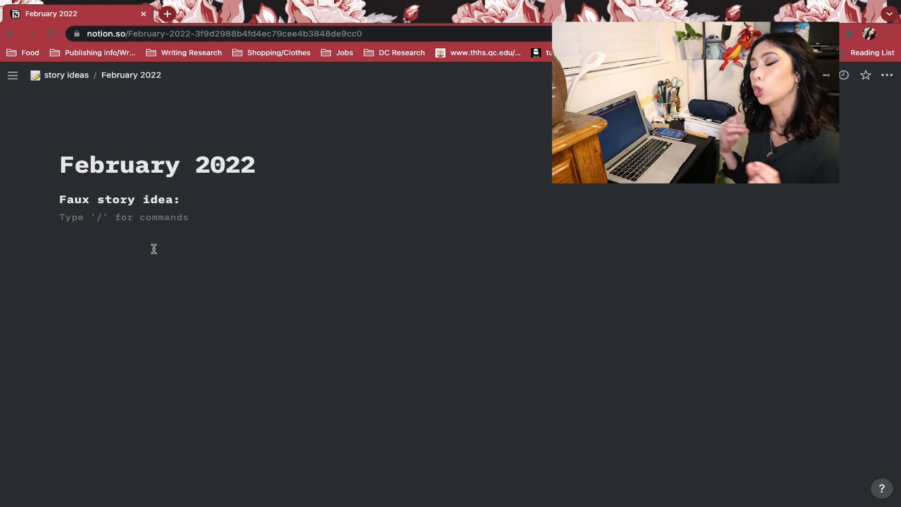
# Step: Write "Girl is forced to move to a small town and discovers that the town ahs a secret and its" under the heading
pyautogui.write('Girl ')
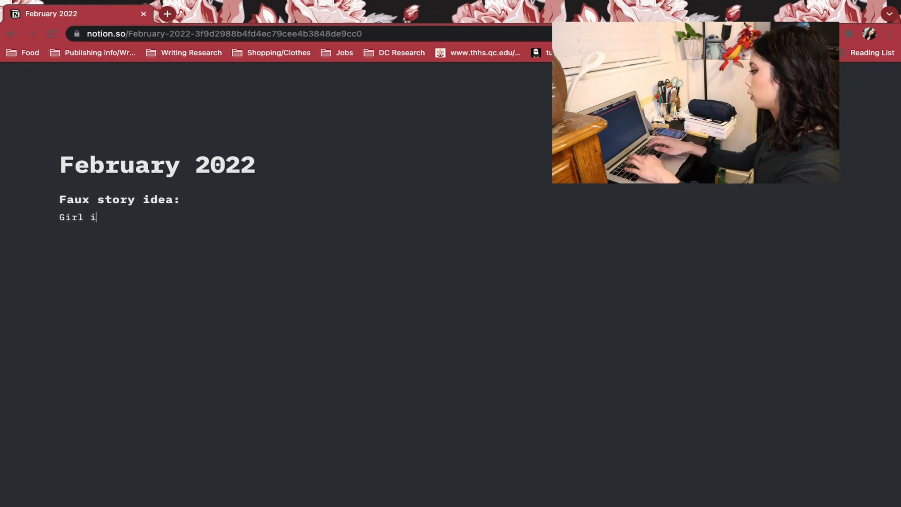
pyautogui.write('is forced')
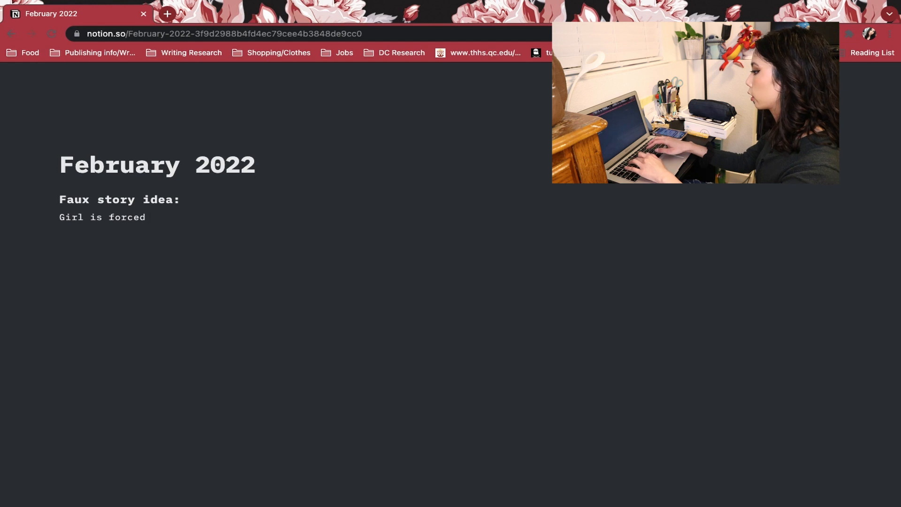
pyautogui.write('force')
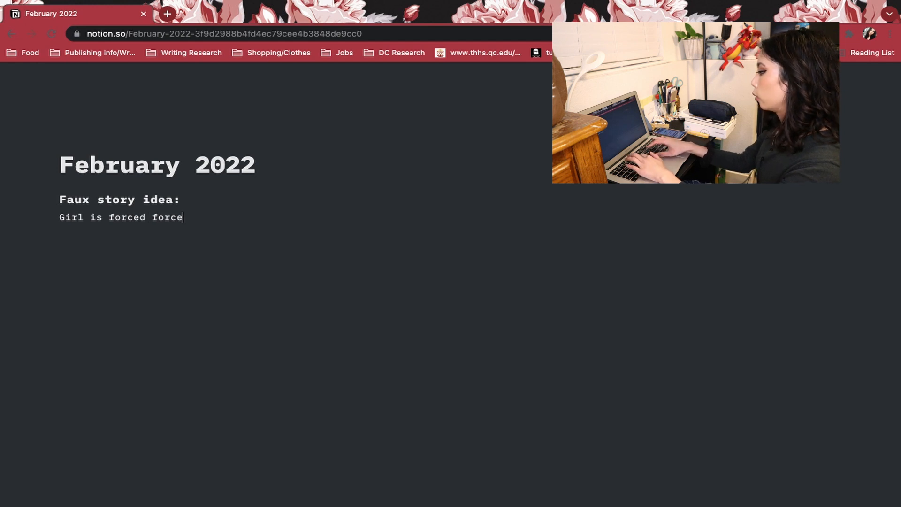
pyautogui.press('BackSpace')
pyautogui.press('BackSpace')
pyautogui.press('BackSpace')
pyautogui.press('BackSpace')
pyautogui.press('BackSpace')
pyautogui.write('to move to t')
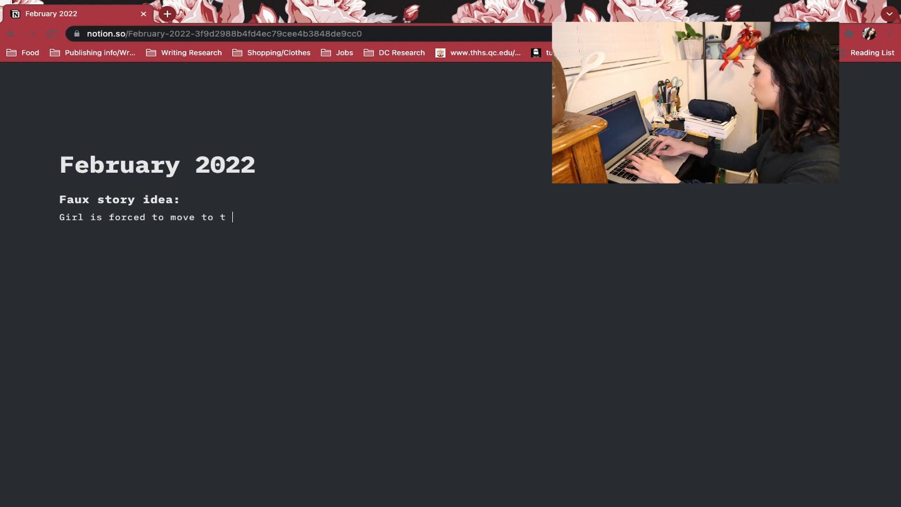
pyautogui.press('BackSpace')
pyautogui.press('BackSpace')
pyautogui.write('a small town ')
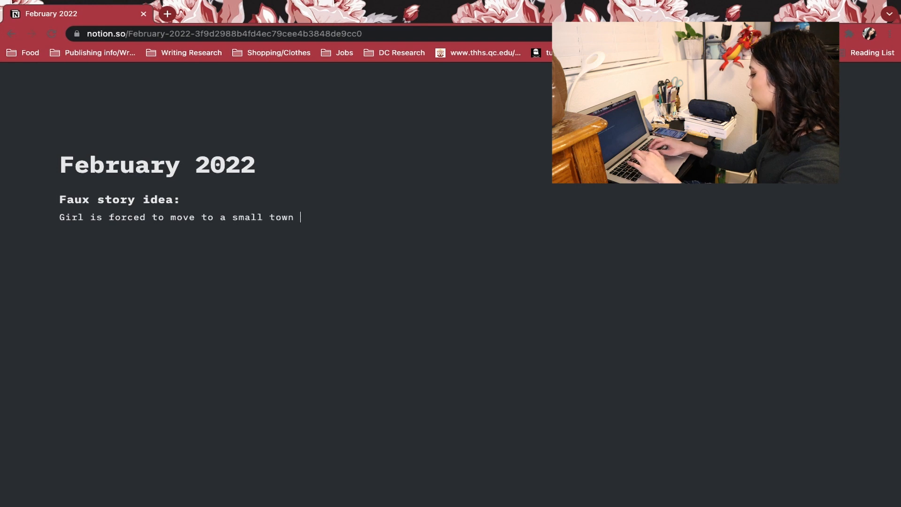
pyautogui.write('and discovers that the town ahs a secret and its')
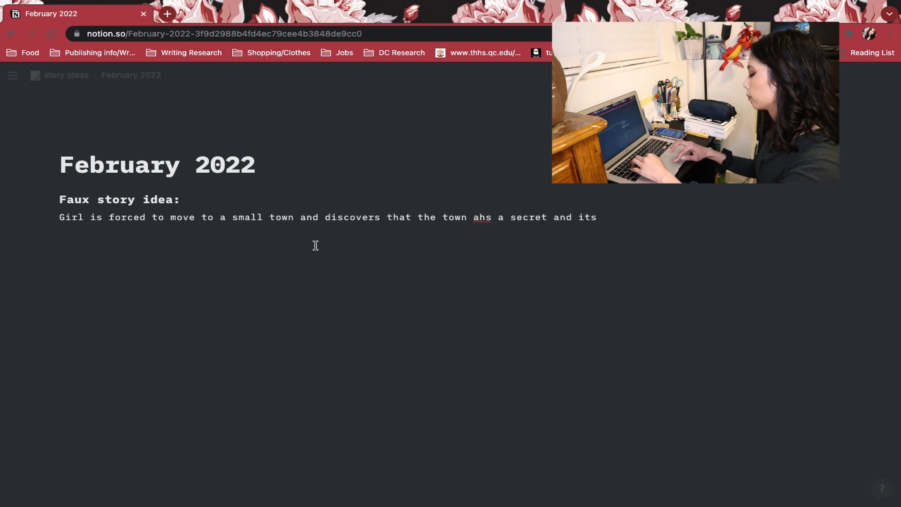
# Step: Correct the misspelled "ahs" to "has" in the story idea sentence
pyautogui.rightClick(484, 214)
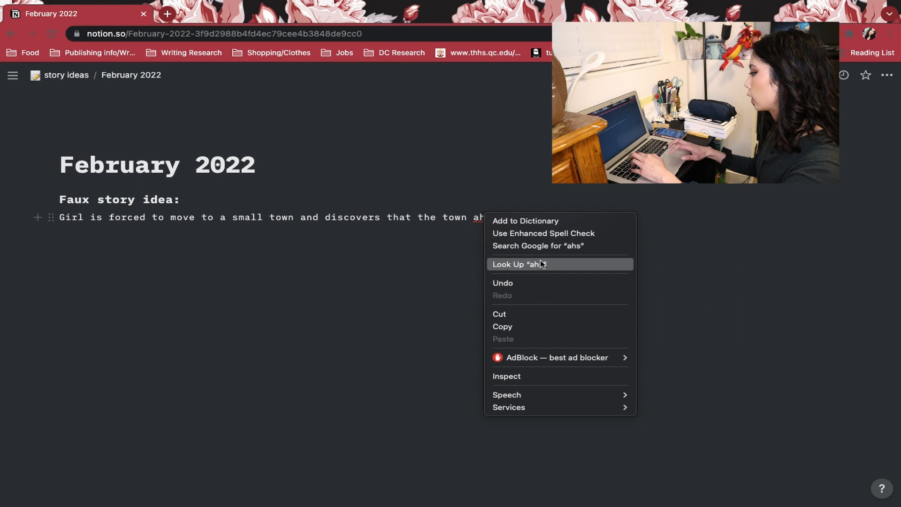
pyautogui.click(458, 254)
pyautogui.click(482, 217)
pyautogui.press('BackSpace')
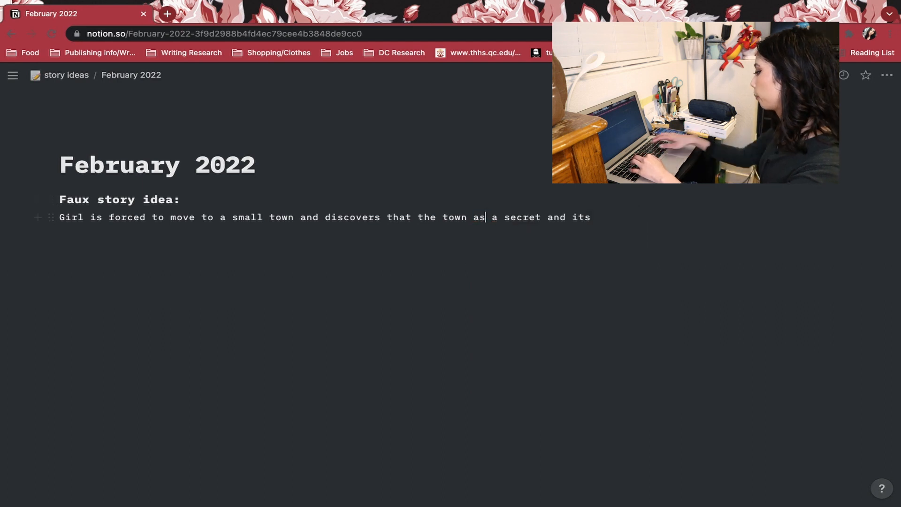
pyautogui.press('Left')
pyautogui.write('h')
# Step: Finish the idea with "it's connected to her family and why they moved away before she was born." and a sentence on the LI seducing her
pyautogui.click(644, 204)
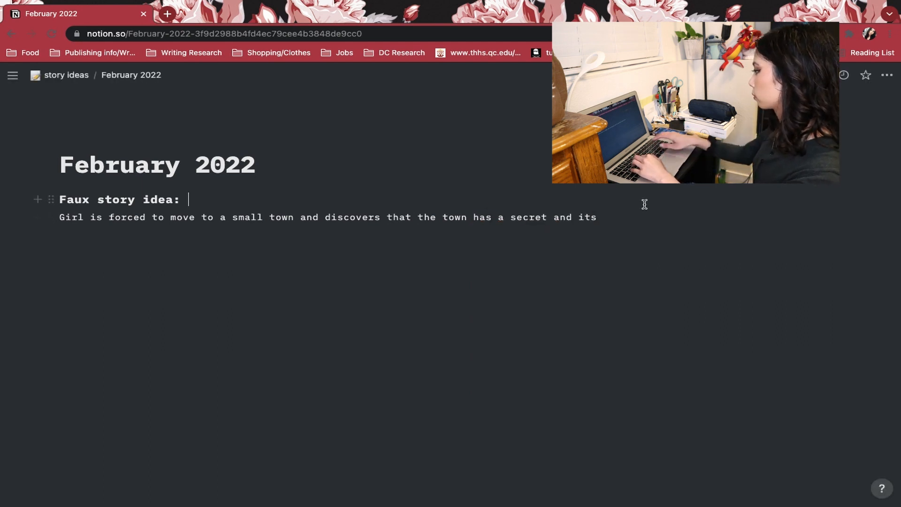
pyautogui.press('BackSpace')
pyautogui.press('BackSpace')
pyautogui.write("'scon")
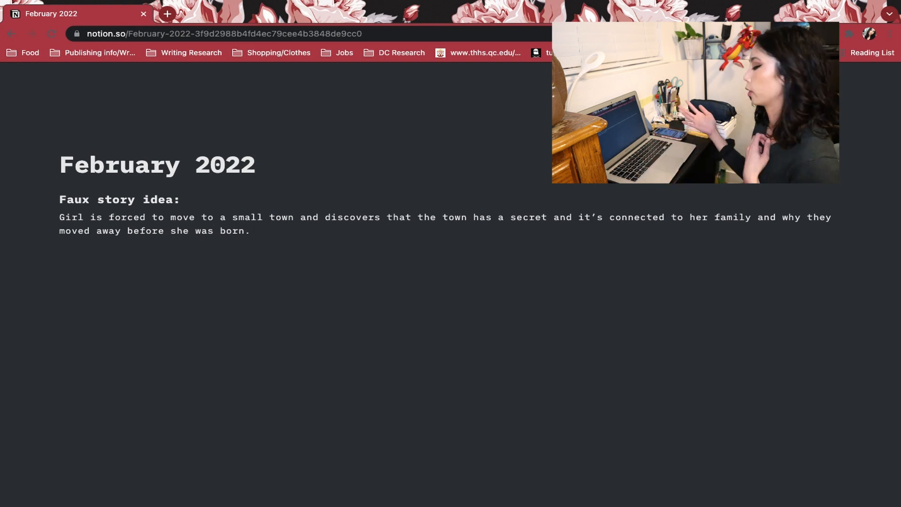
pyautogui.write('LI gets to know her seduces her only to force into uncover the secret')
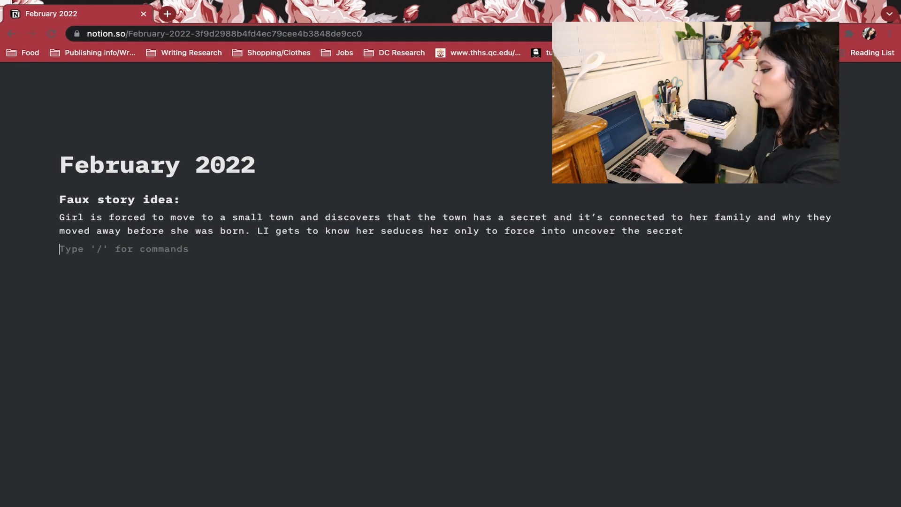
# Step: Add a bulleted list below the idea with "character names", "descriptions + face claims" and "Plot point #1: how MC and LI meet"
pyautogui.write('/')
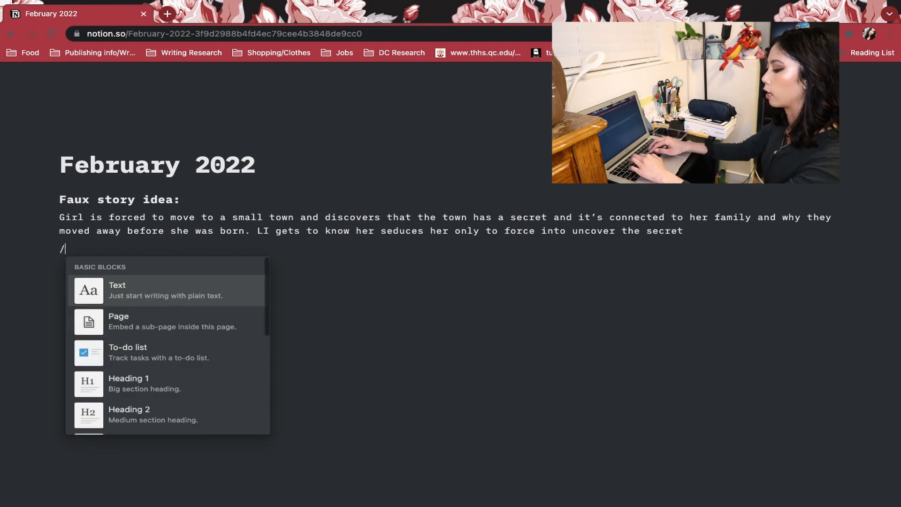
pyautogui.write('bul')
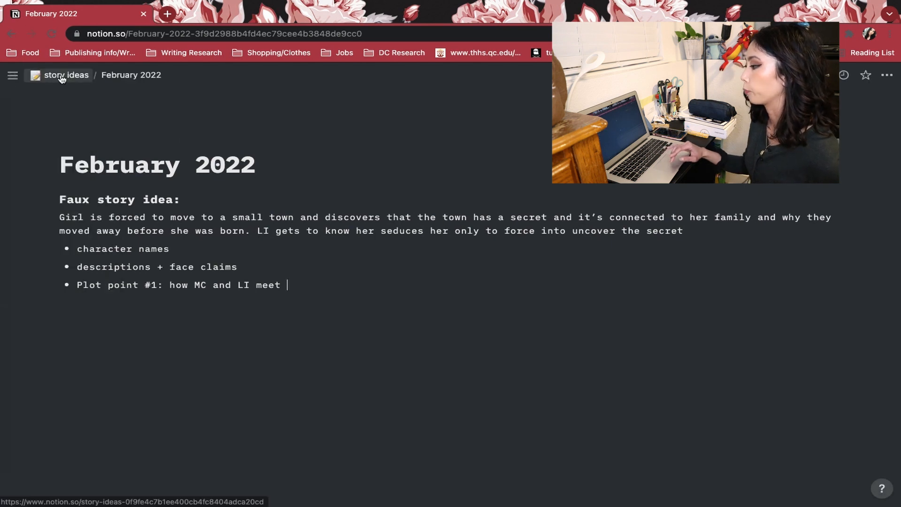
# Step: Return to the story ideas page and go down to its Story Ideas board
pyautogui.click(61, 75)
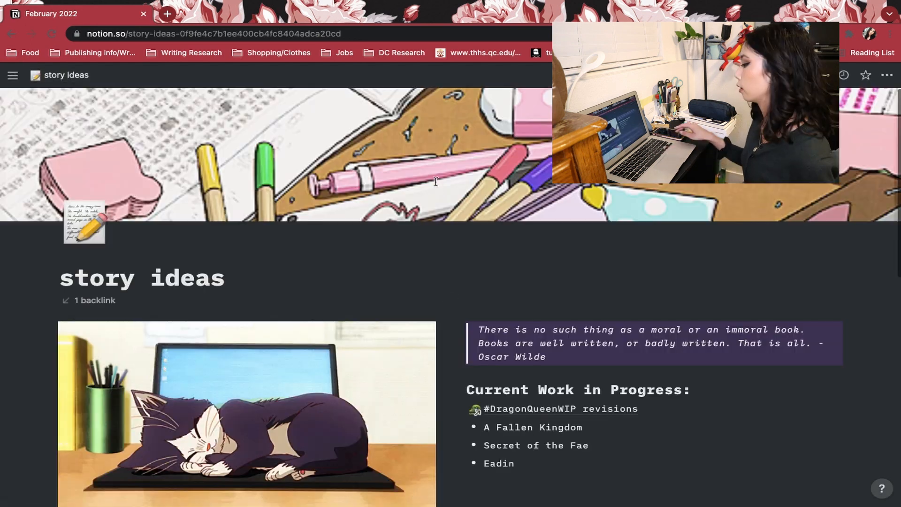
pyautogui.scroll(-4, 436, 184)
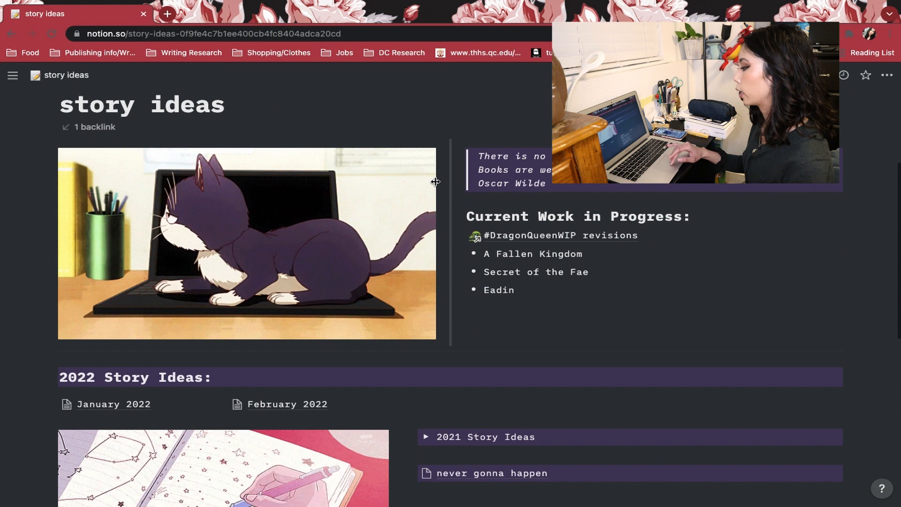
pyautogui.scroll(-4, 435, 181)
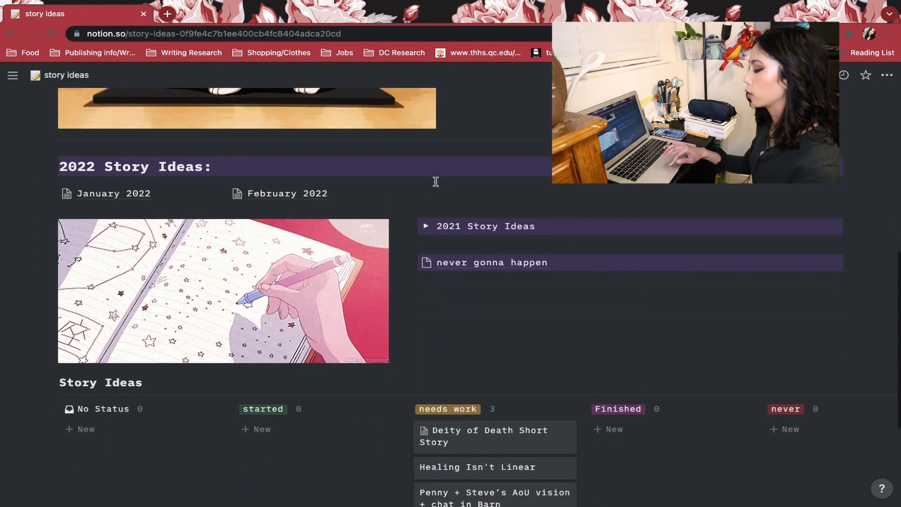
pyautogui.scroll(1, 434, 183)
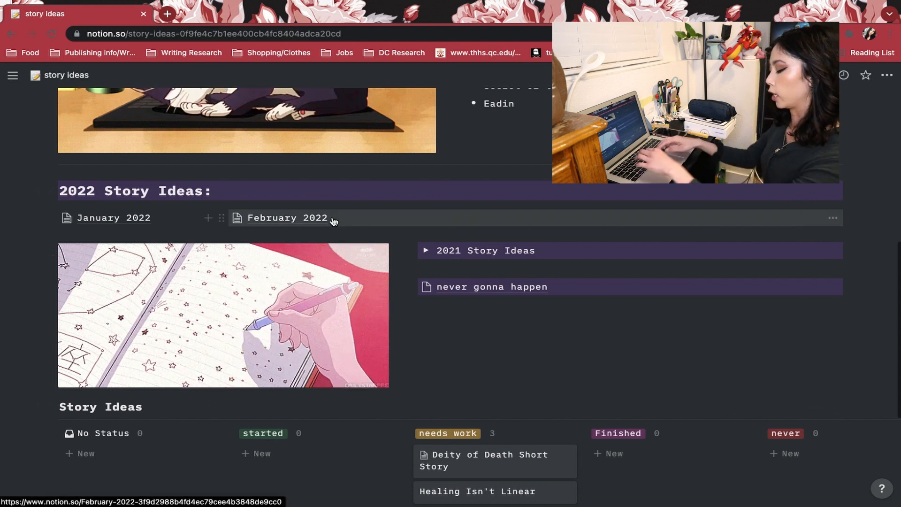
# Step: Add a card named "Faux story" under No Status on the Story Ideas board
pyautogui.click(118, 456)
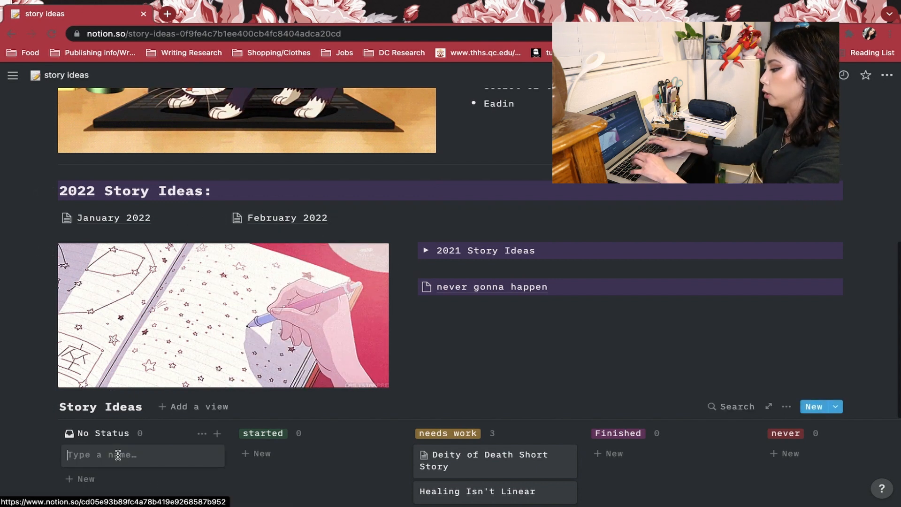
pyautogui.write('Faux')
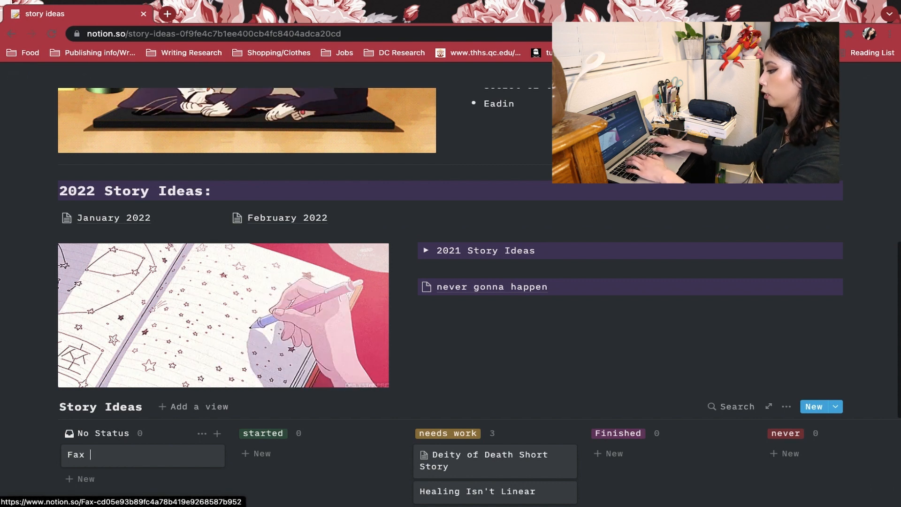
pyautogui.write(' sroy')
pyautogui.press('BackSpace')
pyautogui.press('BackSpace')
pyautogui.press('BackSpace')
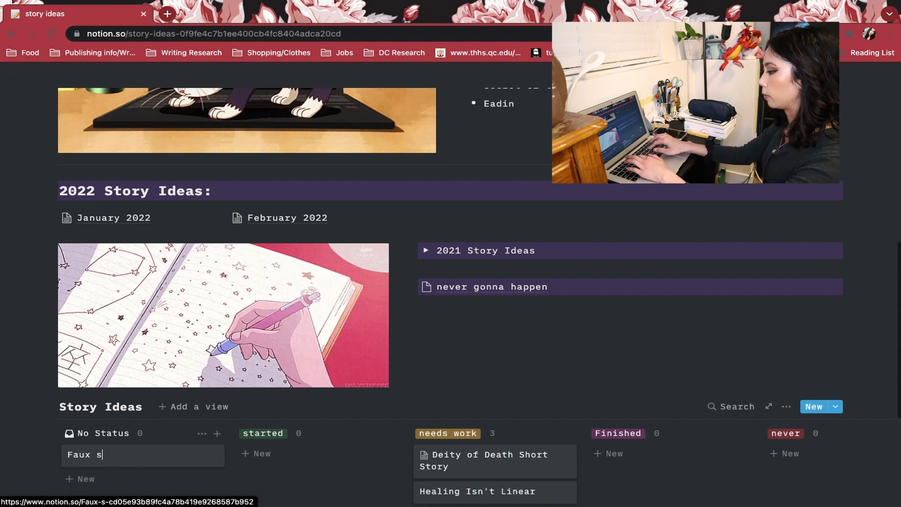
pyautogui.write('tor')
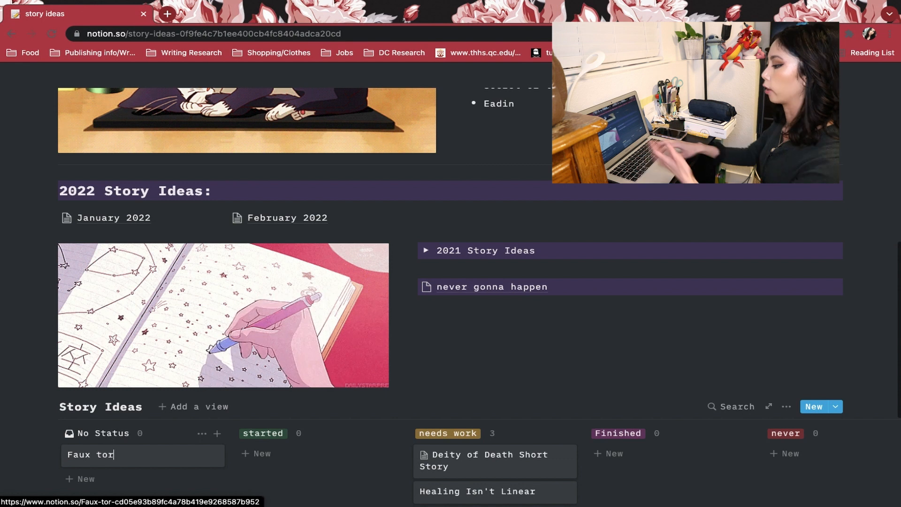
pyautogui.write('y')
pyautogui.press('BackSpace')
pyautogui.press('BackSpace')
pyautogui.press('BackSpace')
pyautogui.write('tory')
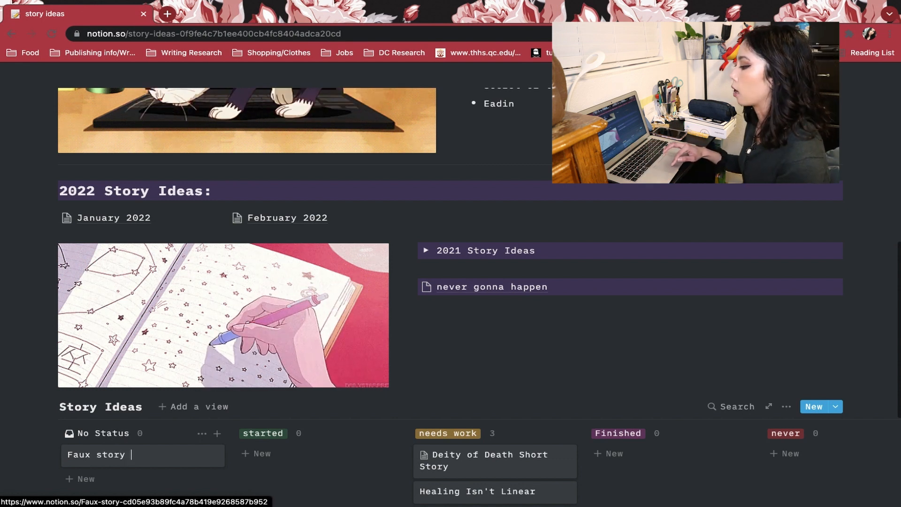
pyautogui.press('Escape')
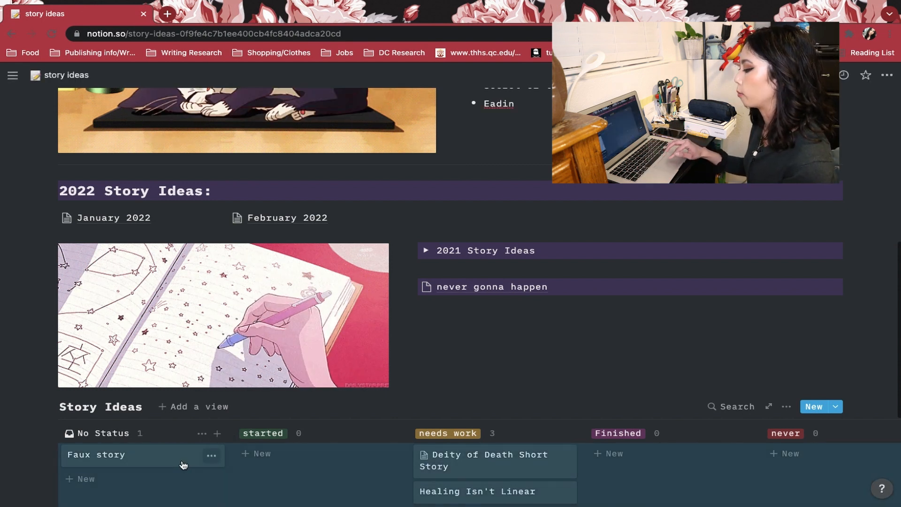
# Step: Open the "Faux story" card, start it as an empty page and close it
pyautogui.press('Return')
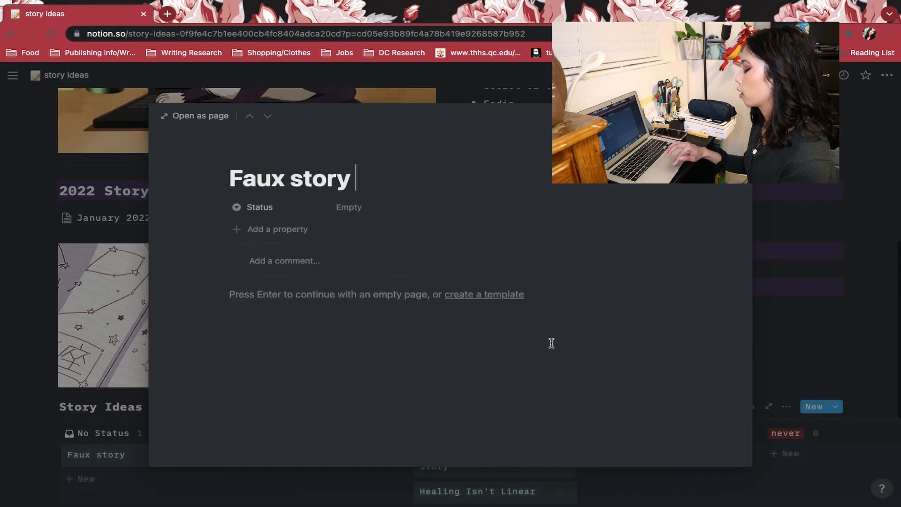
pyautogui.press('Return')
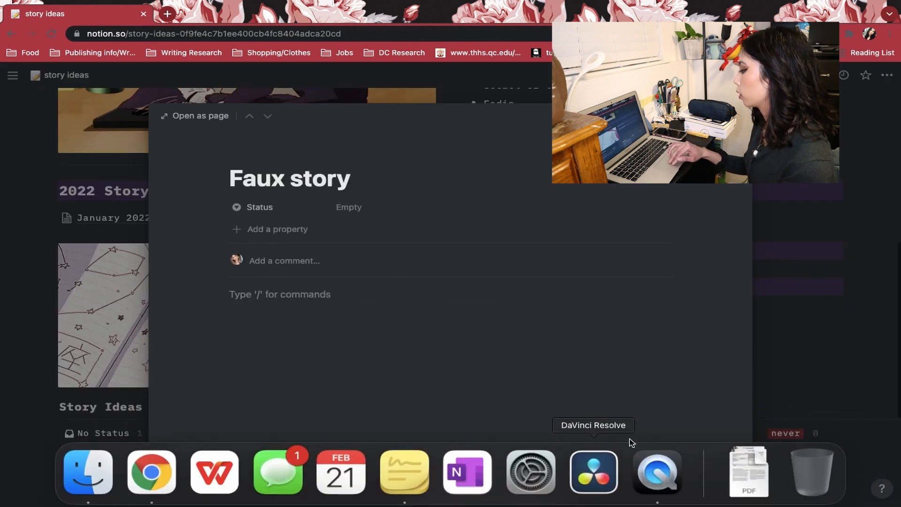
pyautogui.click(768, 302)
pyautogui.scroll(-1, 727, 374)
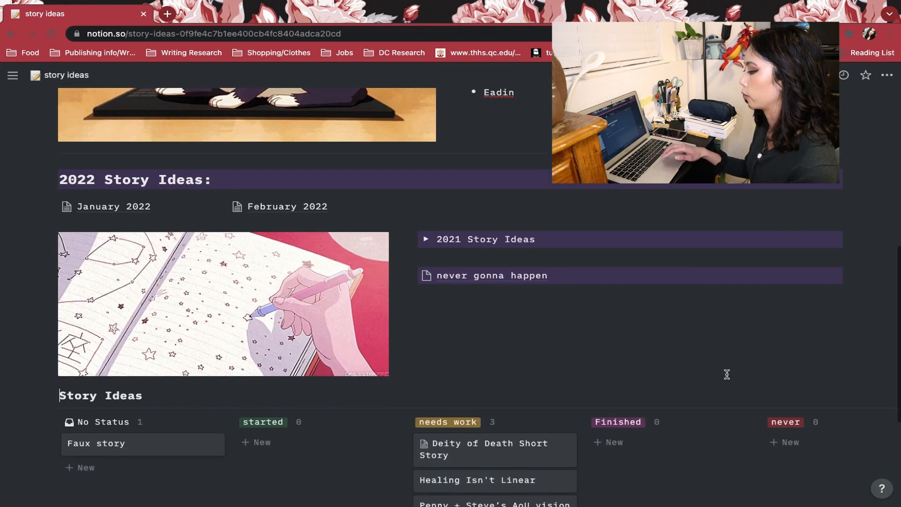
# Step: View the "Healing Isn't Linear" card, read through the "Deity of Death Short Story" card and return to the board
pyautogui.click(538, 483)
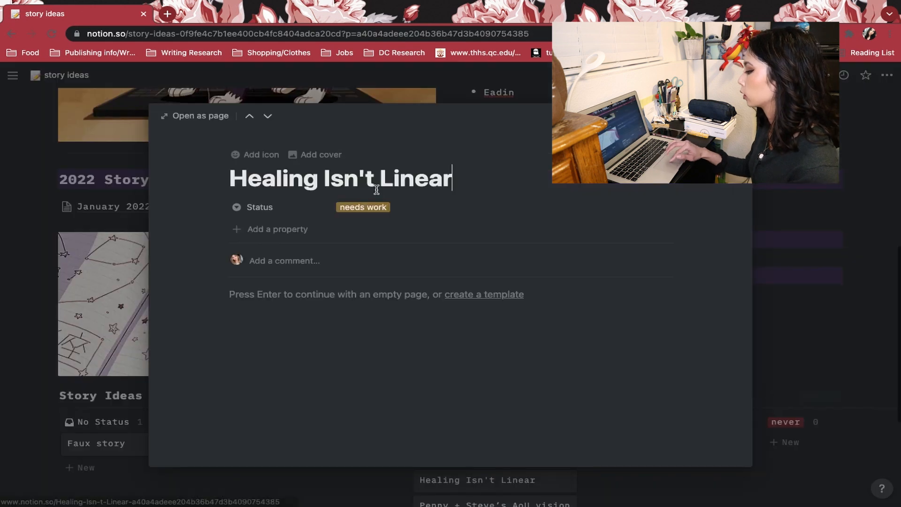
pyautogui.click(487, 481)
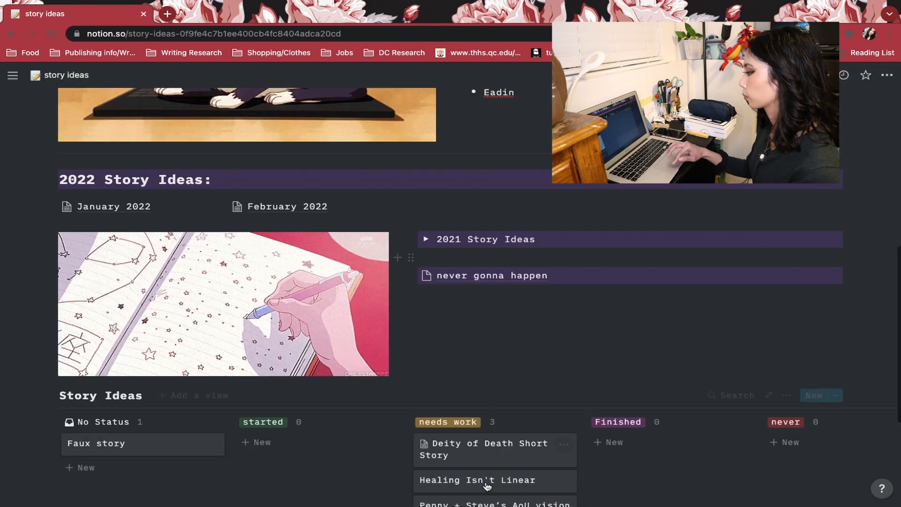
pyautogui.click(477, 442)
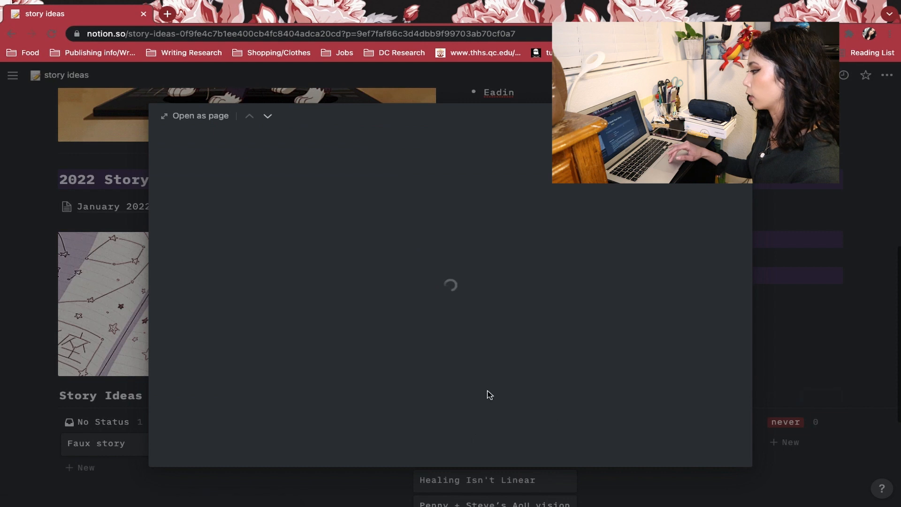
pyautogui.scroll(-3, 519, 274)
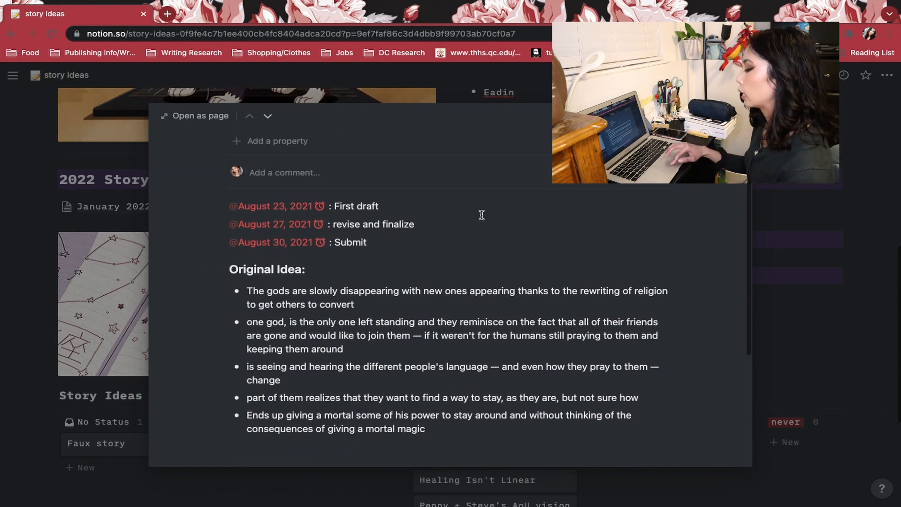
pyautogui.scroll(-2, 482, 215)
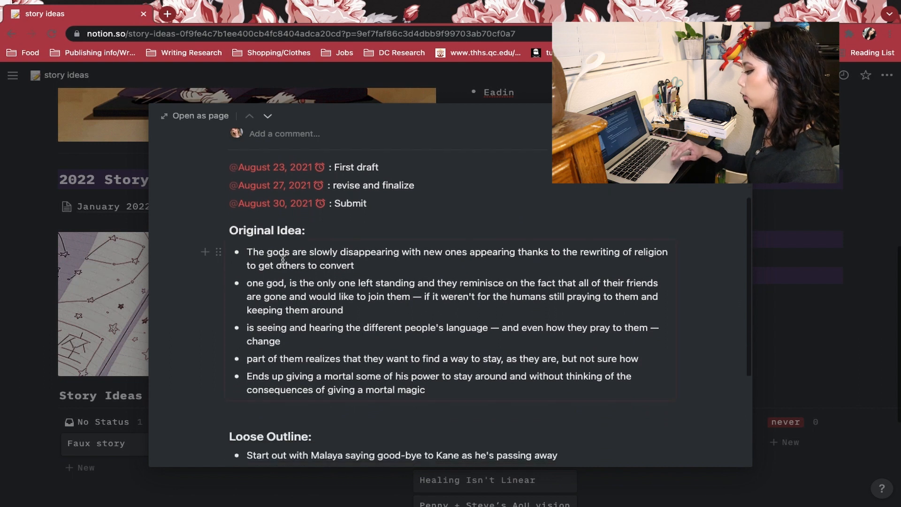
pyautogui.scroll(-5, 283, 260)
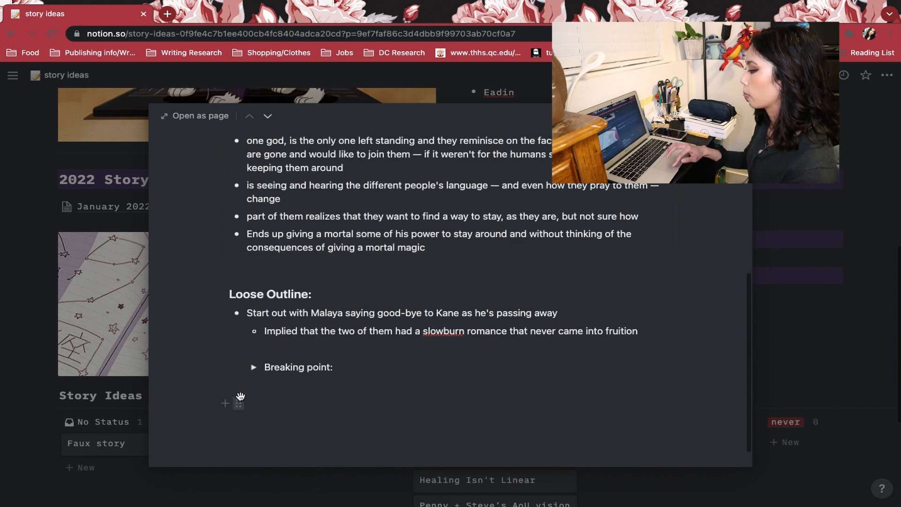
pyautogui.click(107, 452)
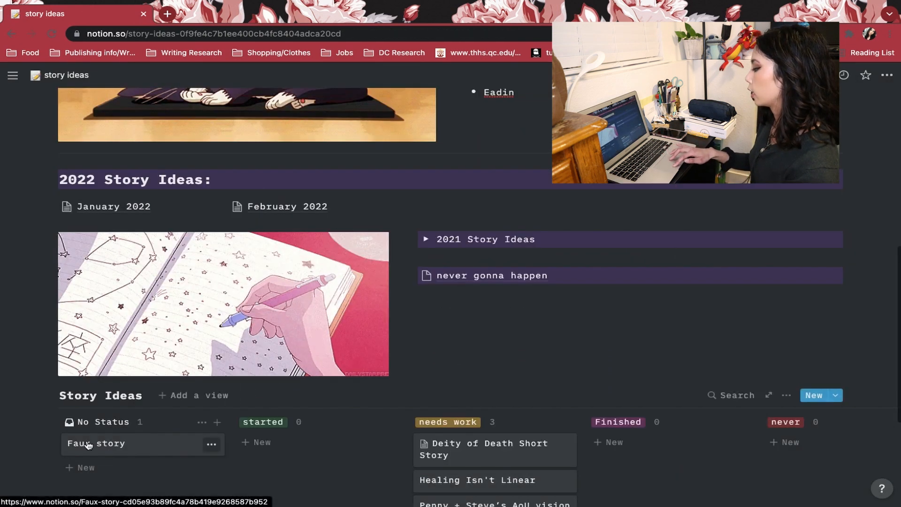
# Step: Move the "Faux story" card from No Status to Finished
pyautogui.moveTo(205, 439); pyautogui.dragTo(680, 410)
pyautogui.scroll(2, 634, 343)
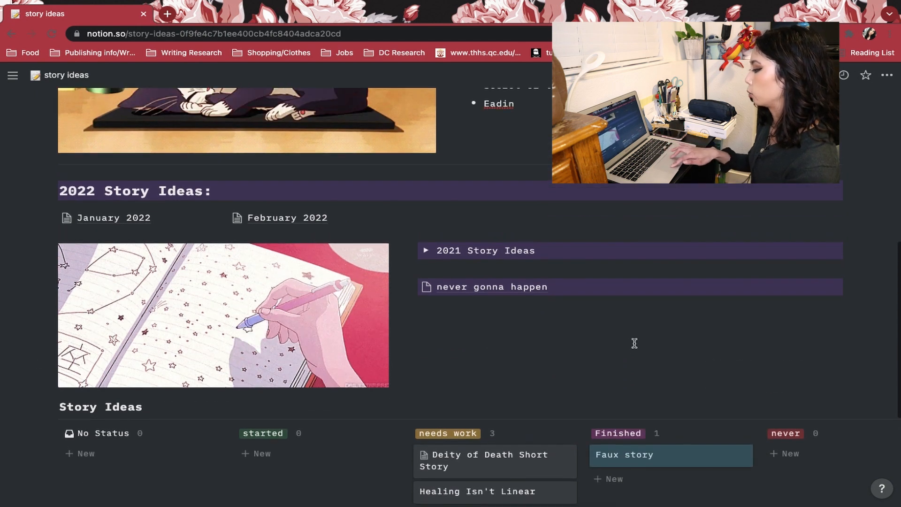
# Step: Move the "Healing Isn't Linear" card to never as a trial and put it back under needs work
pyautogui.moveTo(474, 491)
pyautogui.mouseDown()
pyautogui.moveTo(698, 469)
pyautogui.moveTo(825, 429)
pyautogui.moveTo(760, 444)
pyautogui.mouseUp()
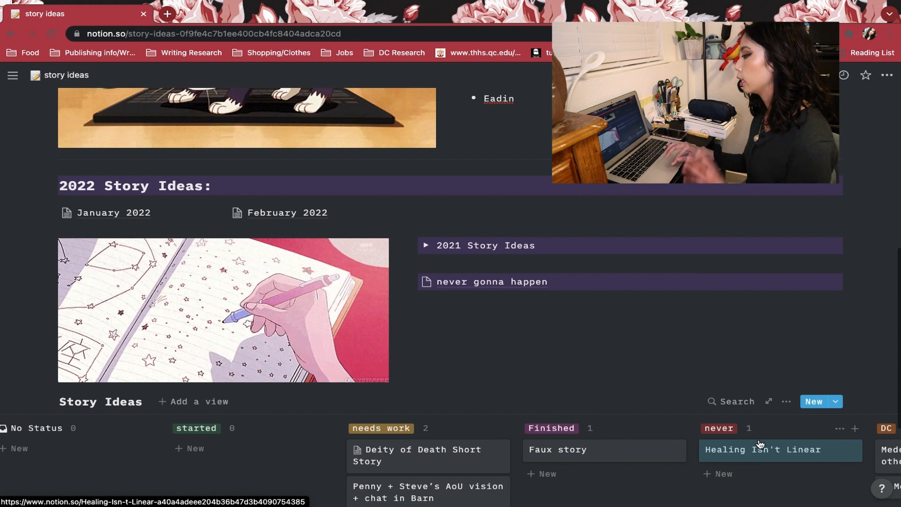
pyautogui.click(761, 446)
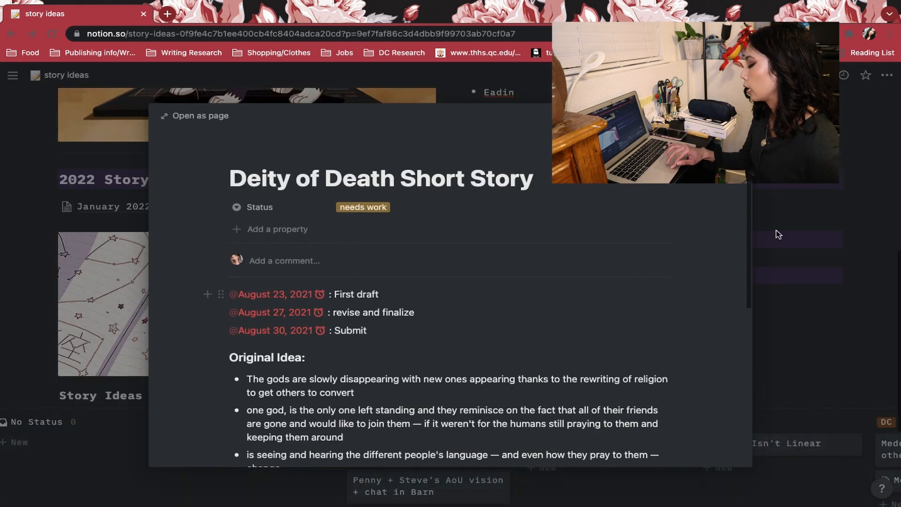
pyautogui.press('Escape')
pyautogui.moveTo(770, 444)
pyautogui.mouseDown()
pyautogui.moveTo(574, 459)
pyautogui.moveTo(426, 485)
pyautogui.moveTo(408, 444)
pyautogui.mouseUp()
pyautogui.scroll(1, 527, 316)
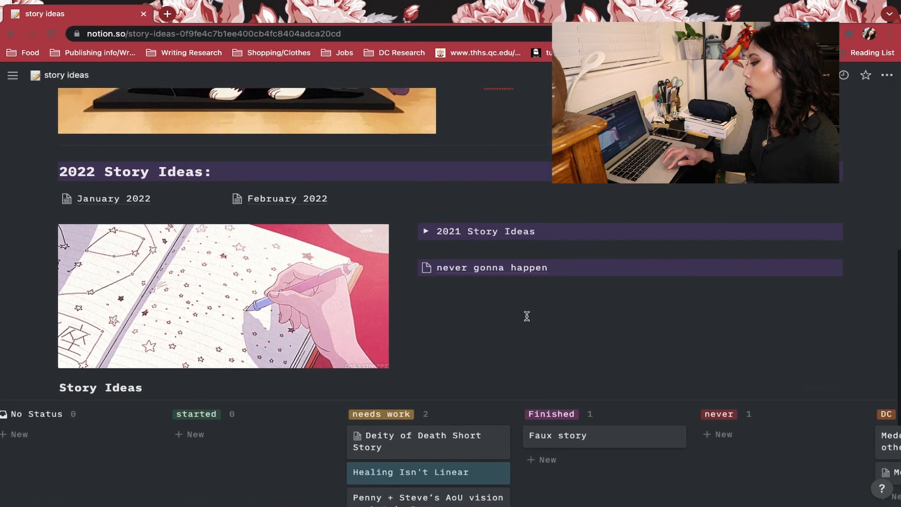
pyautogui.hscroll(-5, 527, 316)
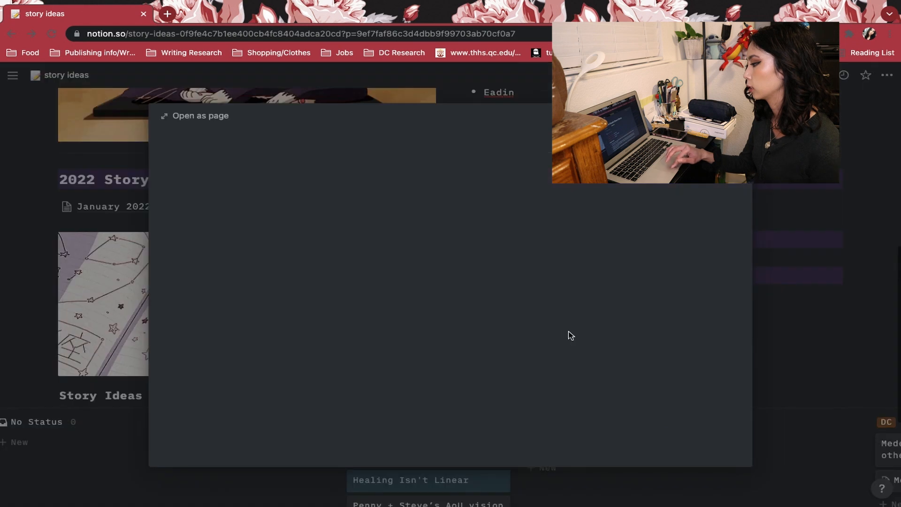
pyautogui.click(783, 342)
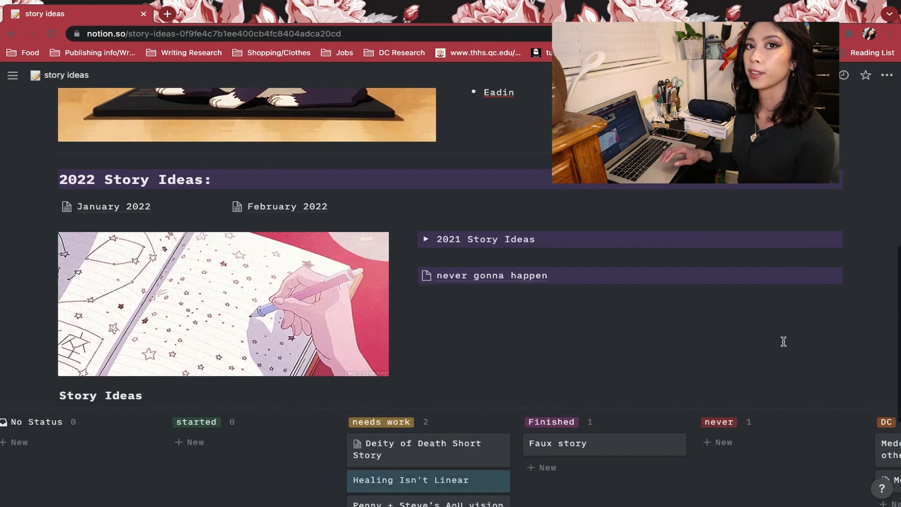
pyautogui.scroll(1, 677, 351)
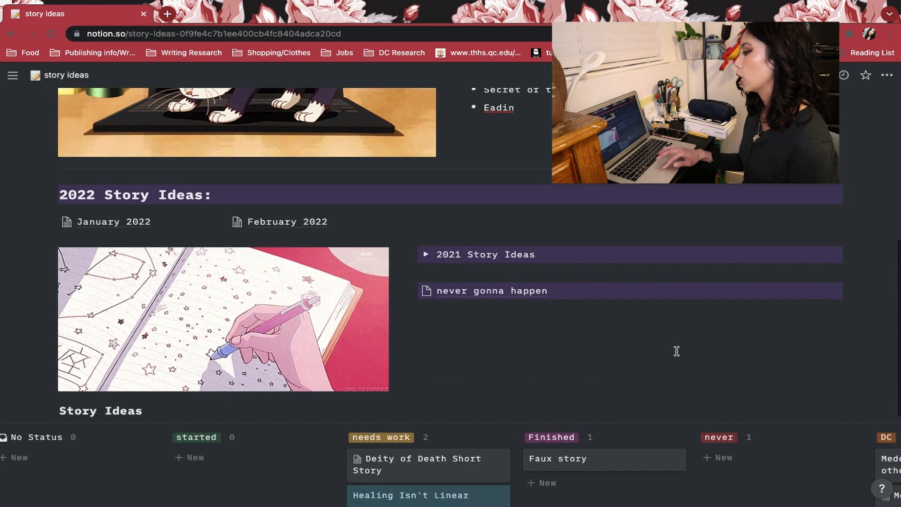
pyautogui.scroll(-1, 676, 351)
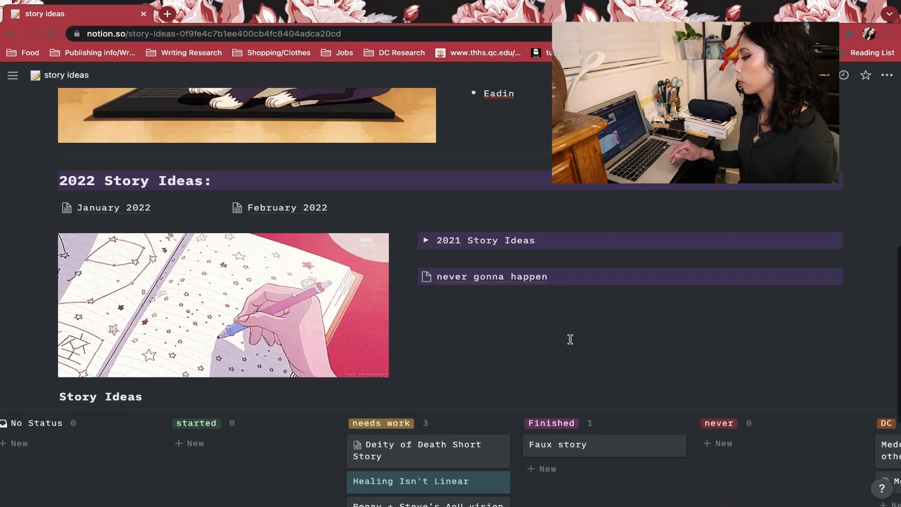
# Step: Look through the story ideas page and across the Story Ideas board's columns from No Status to Eadin, closing the opened card preview
pyautogui.scroll(3, 486, 337)
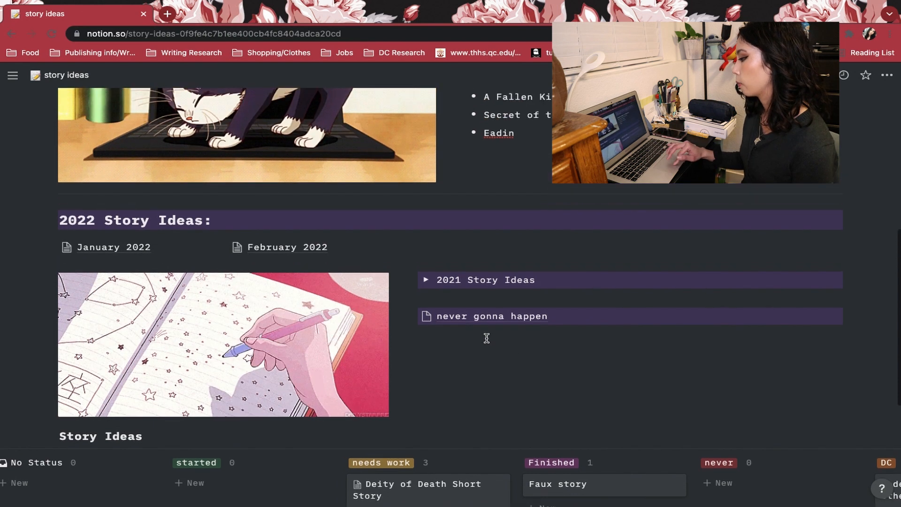
pyautogui.scroll(4, 487, 337)
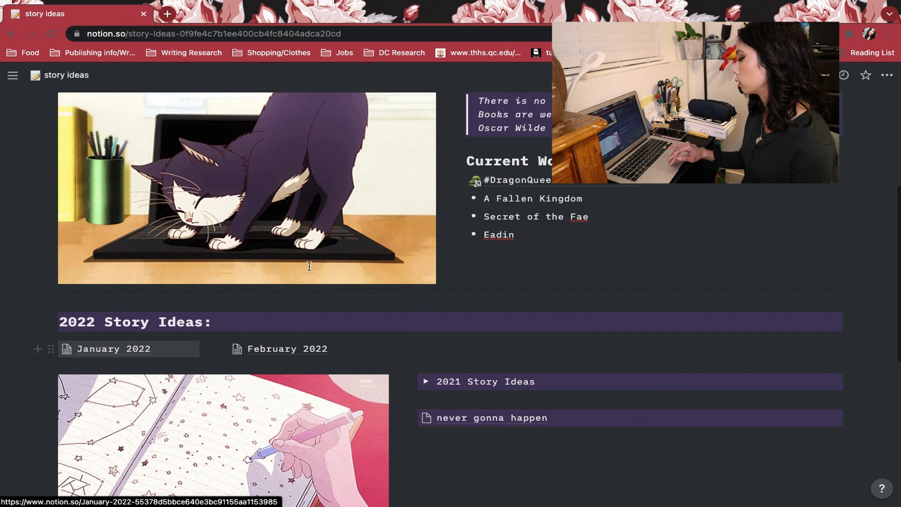
pyautogui.scroll(-4, 402, 264)
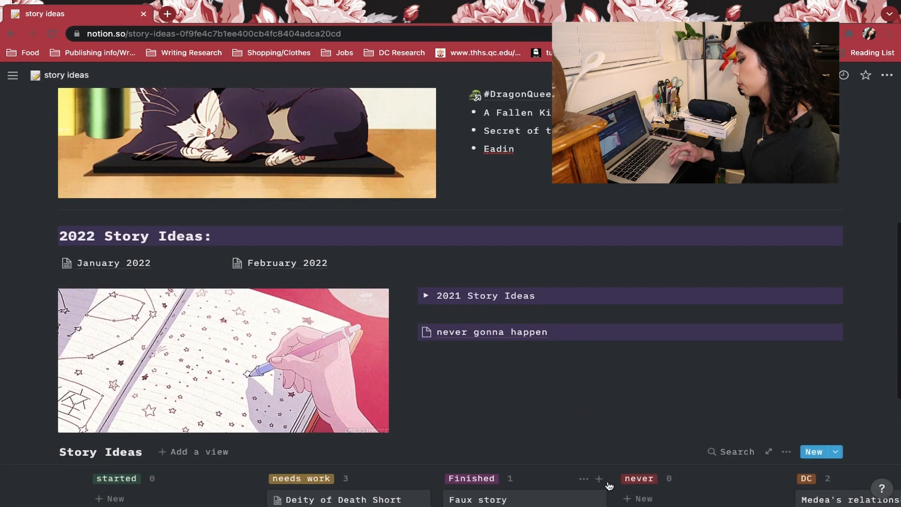
pyautogui.hscroll(10, 609, 486)
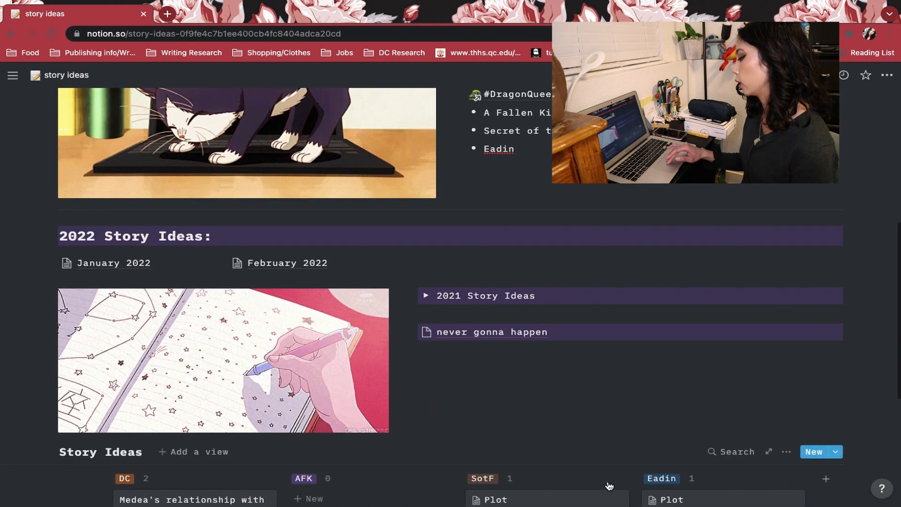
pyautogui.scroll(-3, 609, 485)
pyautogui.scroll(1, 609, 485)
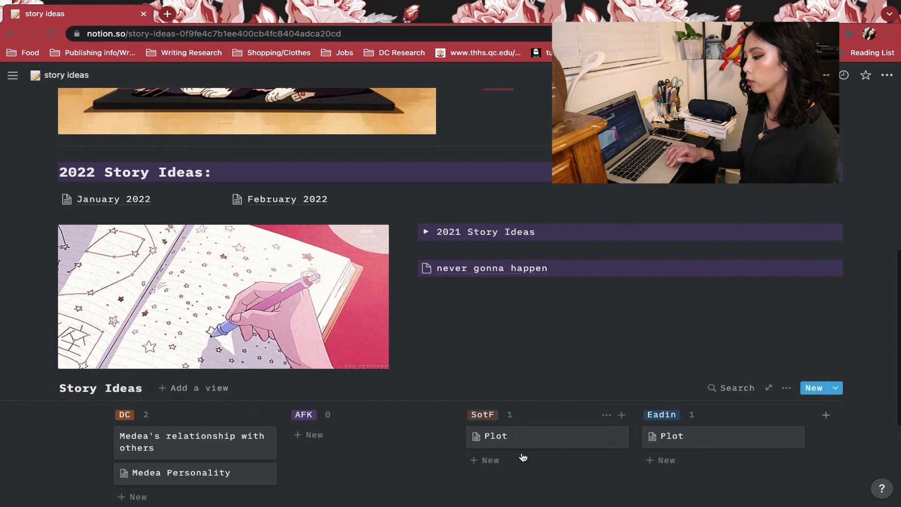
pyautogui.hscroll(-1, 233, 449)
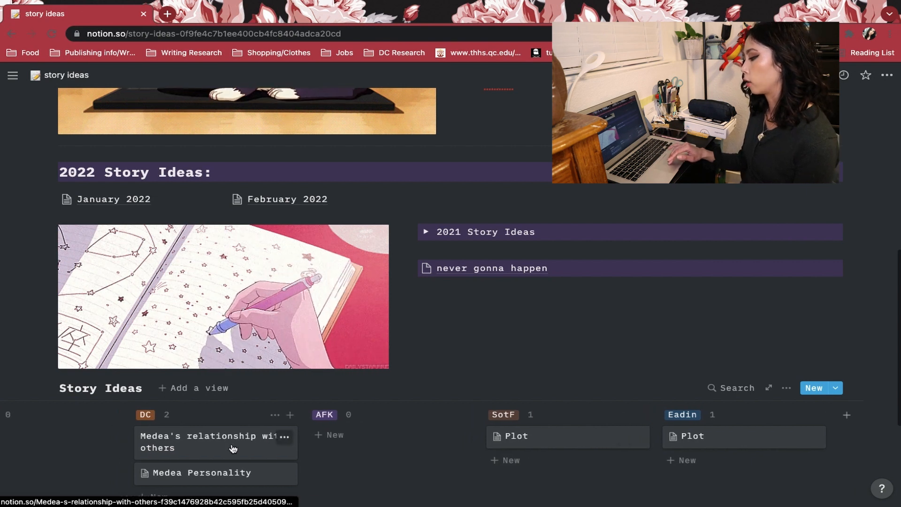
pyautogui.hscroll(-10, 232, 448)
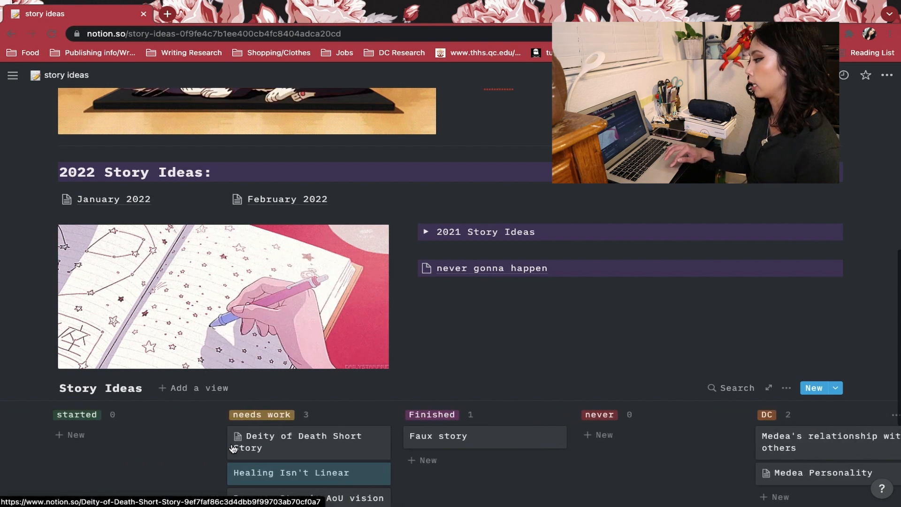
pyautogui.hscroll(-3, 231, 447)
pyautogui.hscroll(15, 232, 447)
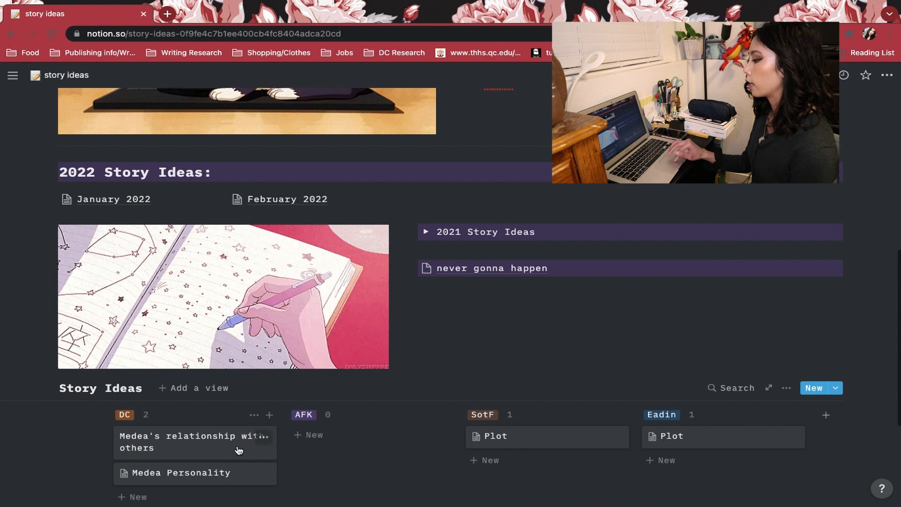
pyautogui.hscroll(-5, 426, 287)
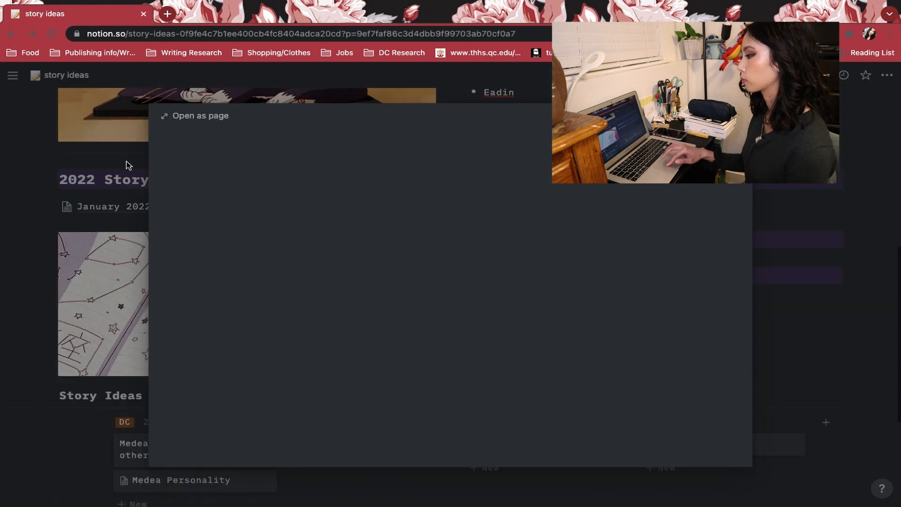
pyautogui.click(91, 165)
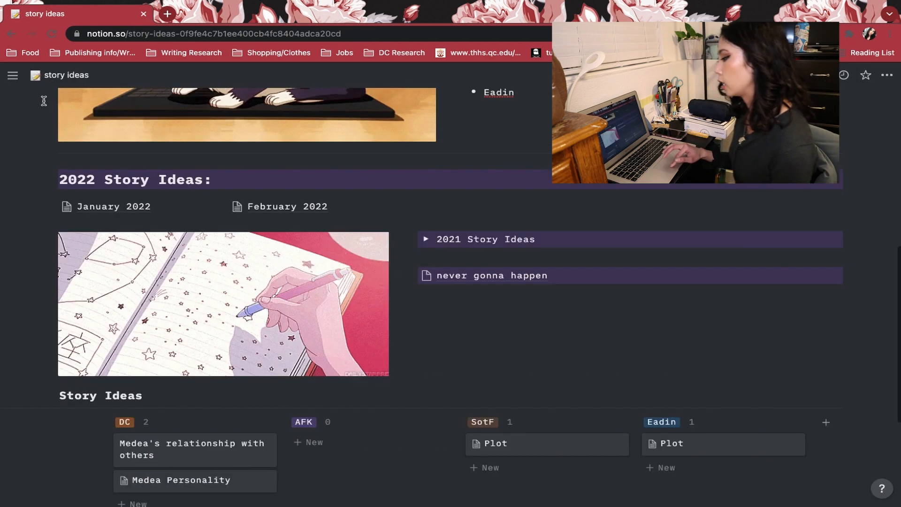
# Step: Expand the 2021 Story Ideas list, read through the January 2022 page and return to the story ideas page
pyautogui.moveTo(10, 77)
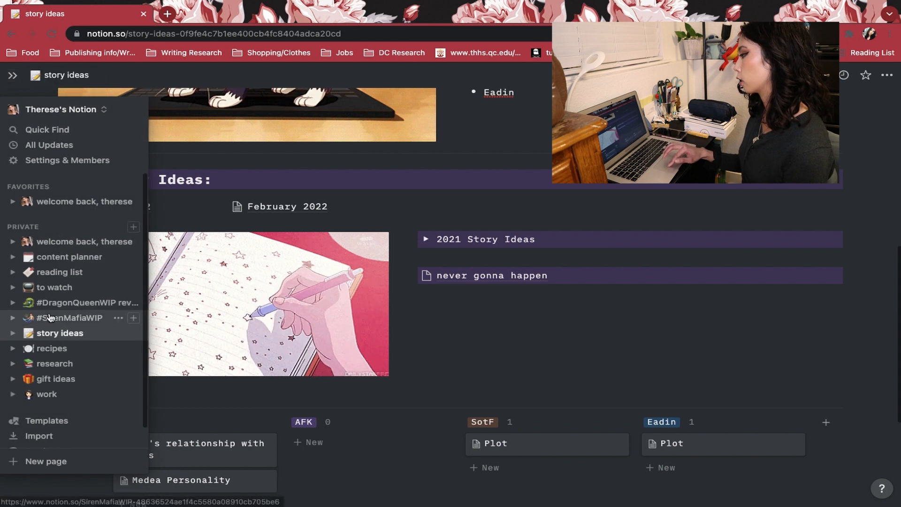
pyautogui.click(426, 240)
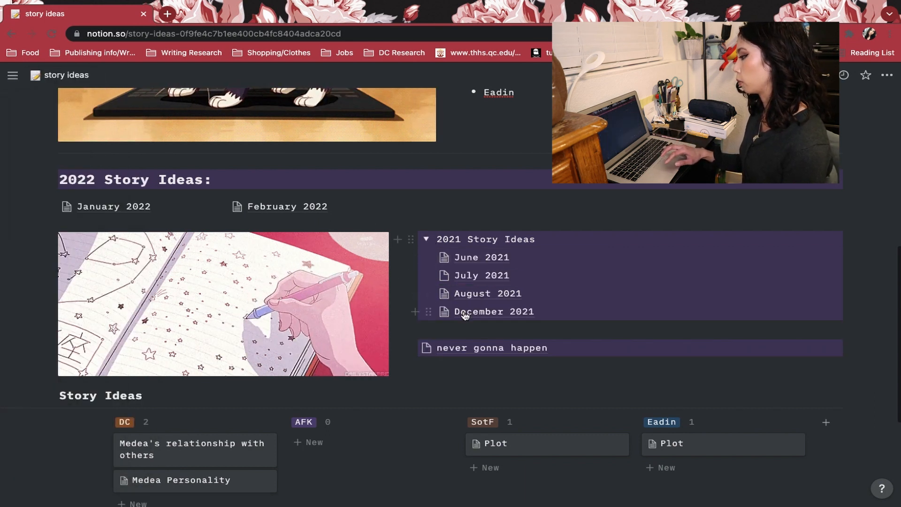
pyautogui.click(94, 211)
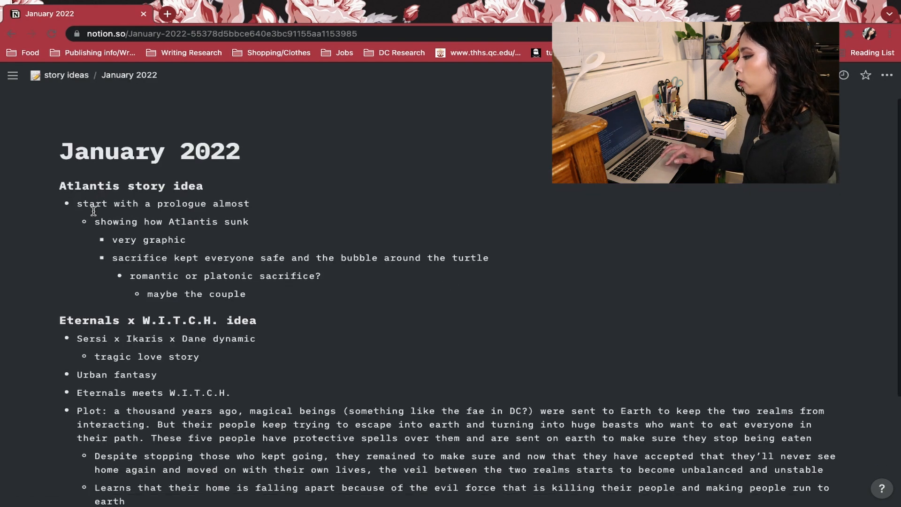
pyautogui.scroll(-4, 94, 212)
pyautogui.scroll(4, 94, 211)
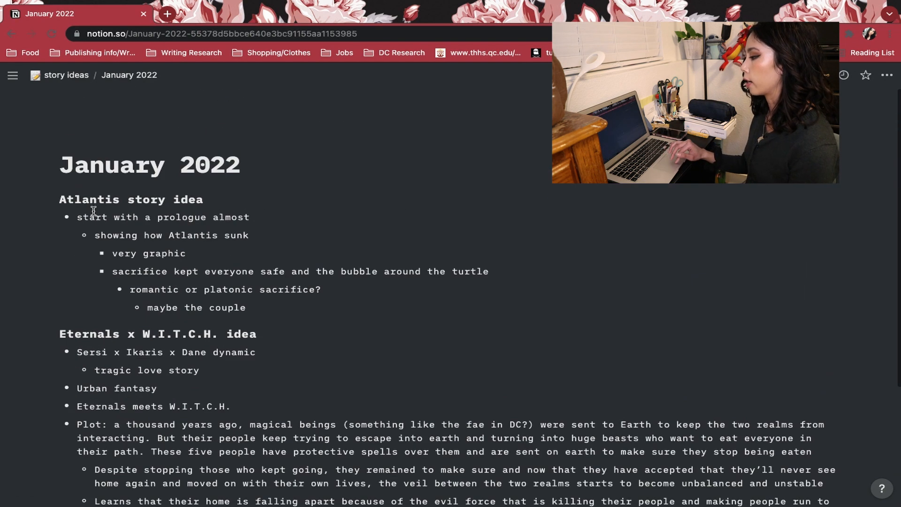
pyautogui.click(66, 75)
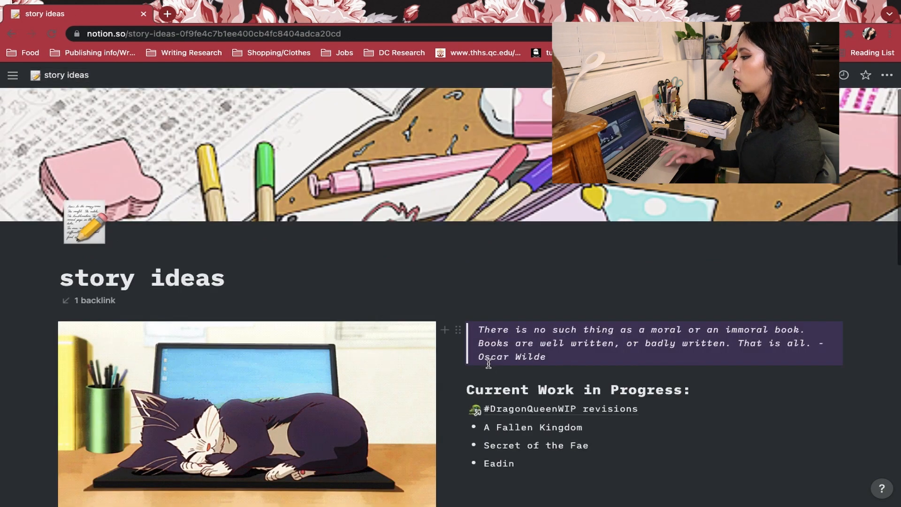
# Step: Collapse the 2021 Story Ideas list and view the DC, AFK, SotF and Eadin columns of the board
pyautogui.scroll(-3, 488, 364)
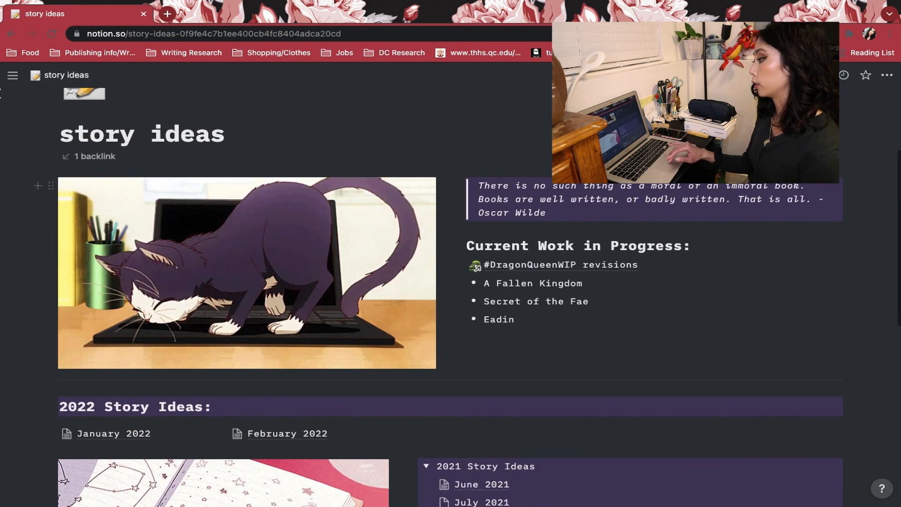
pyautogui.scroll(-3, 435, 282)
pyautogui.scroll(-2, 435, 283)
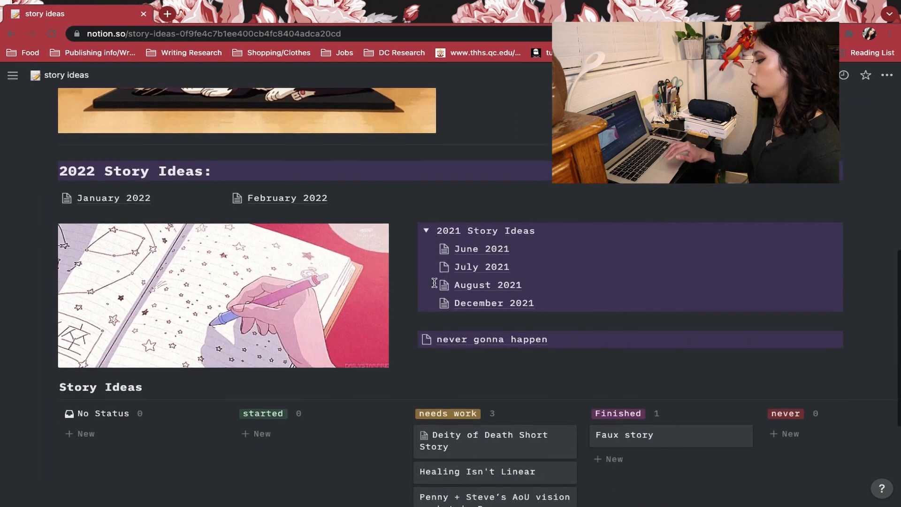
pyautogui.click(427, 223)
pyautogui.hscroll(10, 679, 402)
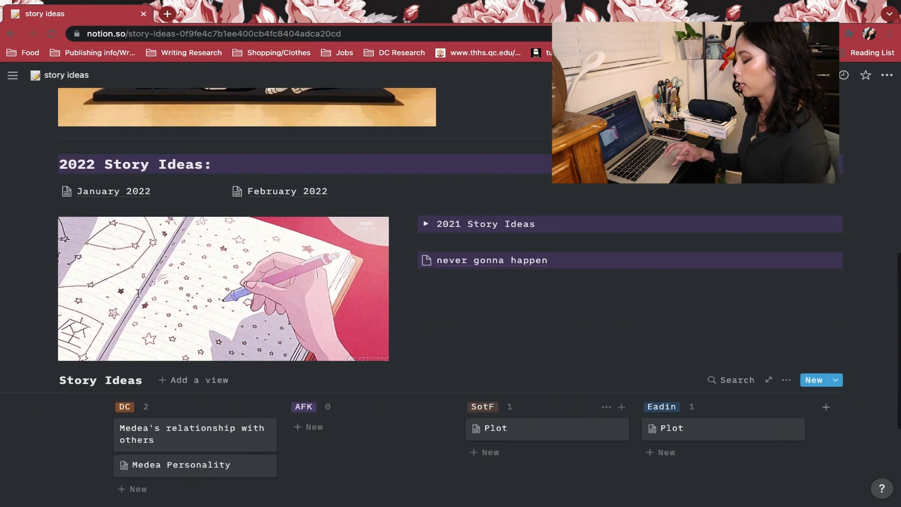
# Step: Duplicate the #SirenMafiaWIP page and open the copy
pyautogui.moveTo(13, 75)
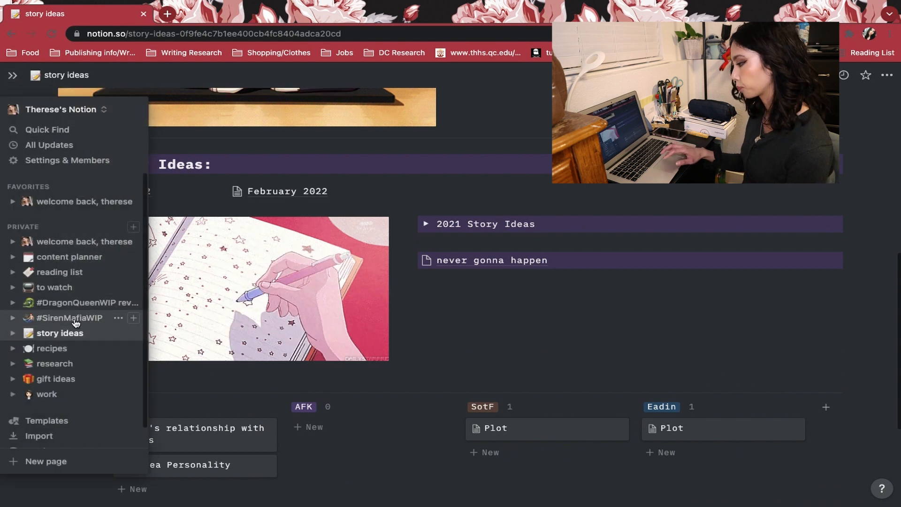
pyautogui.click(117, 318)
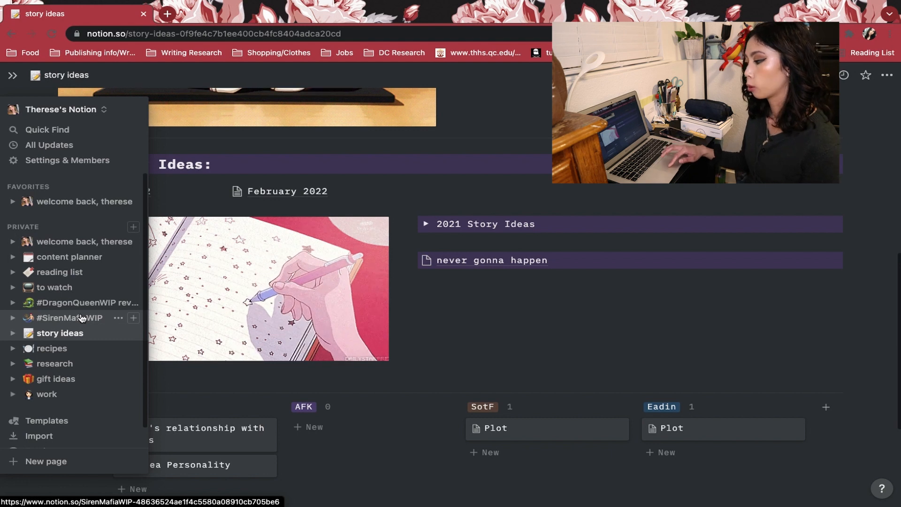
pyautogui.click(118, 319)
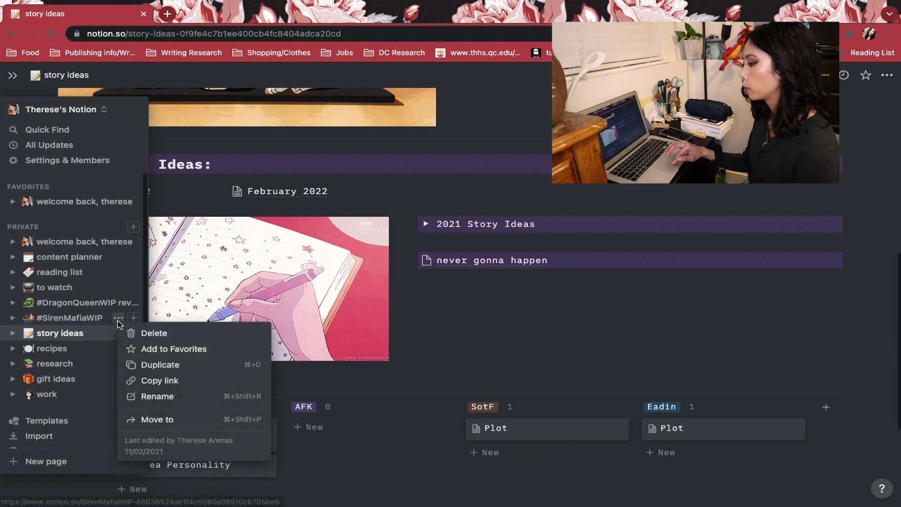
pyautogui.click(145, 365)
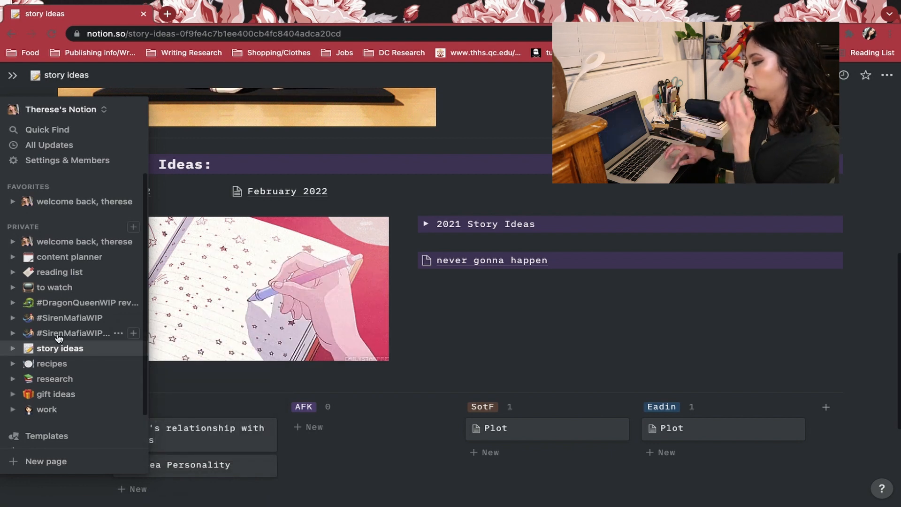
pyautogui.click(58, 337)
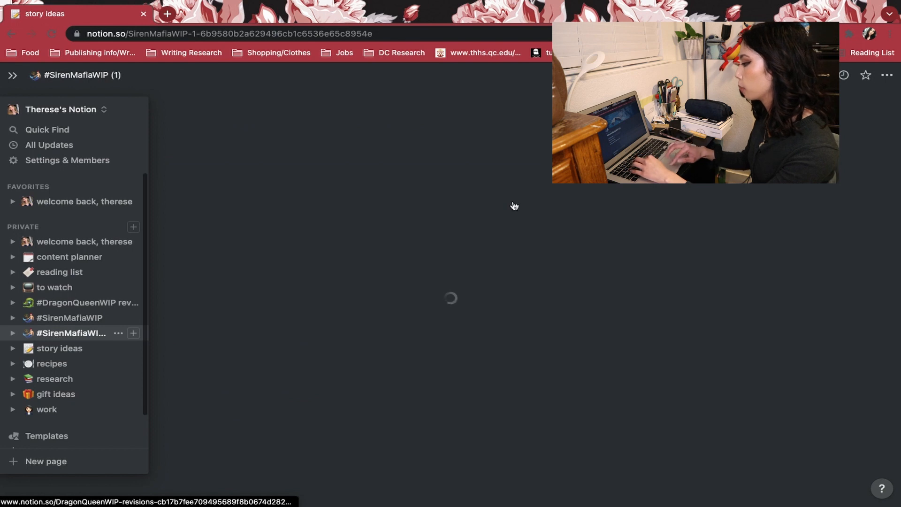
# Step: Rename the duplicated #SirenMafiaWIP page as #FauxStoryIdea
pyautogui.moveTo(466, 277); pyautogui.dragTo(201, 276)
pyautogui.write('#')
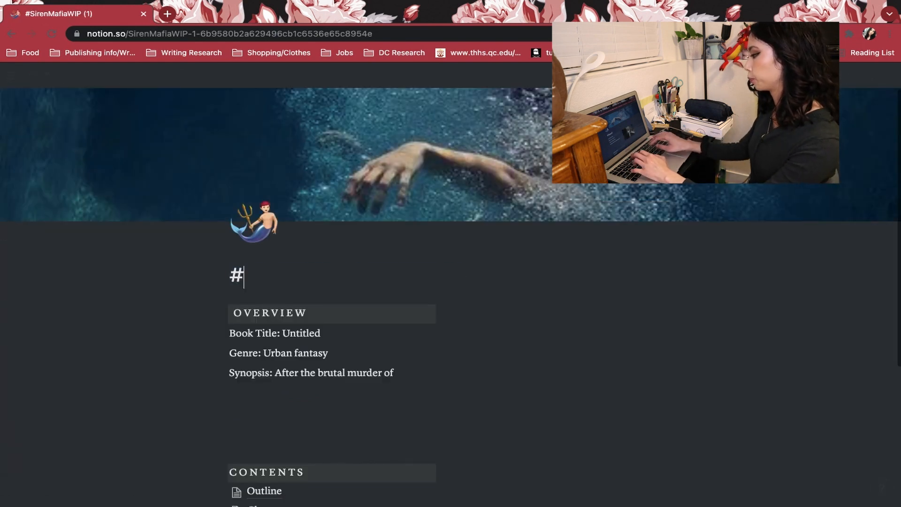
pyautogui.write('FauxS')
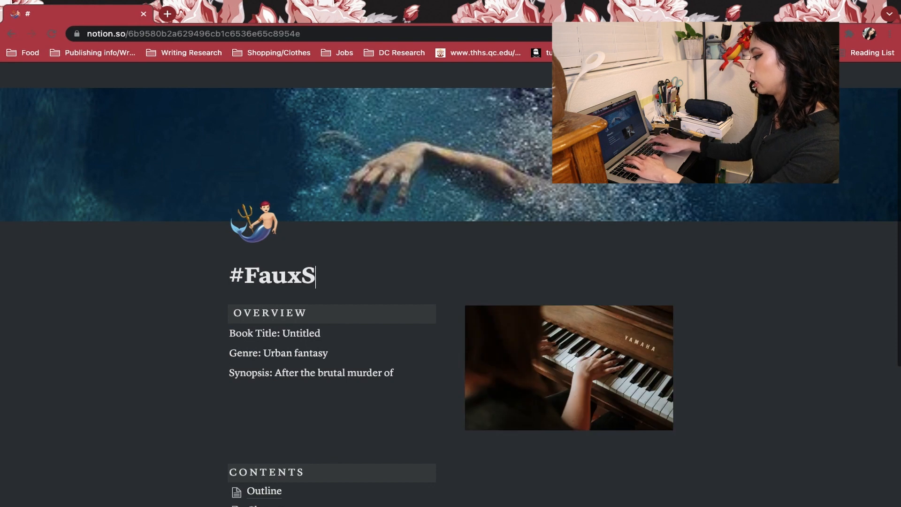
pyautogui.write('otr')
pyautogui.press('BackSpace')
pyautogui.press('BackSpace')
pyautogui.press('BackSpace')
pyautogui.write('toryIDe')
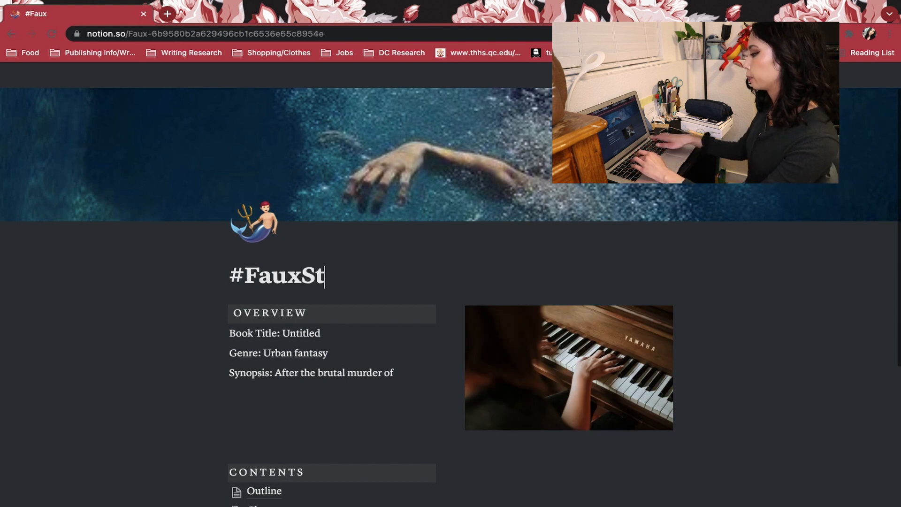
pyautogui.press('BackSpace')
pyautogui.press('BackSpace')
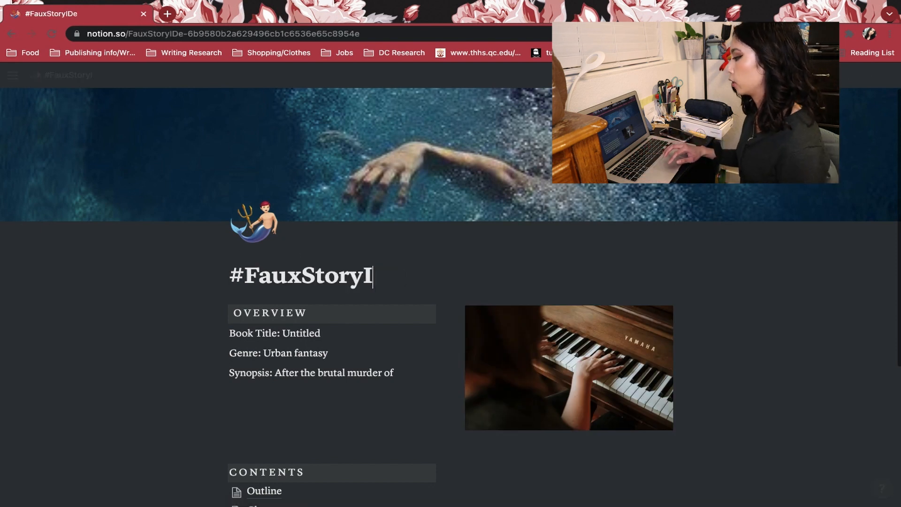
pyautogui.write('dea')
# Step: Change the #FauxStoryIdea page's icon from the merman to the house with garden emoji
pyautogui.click(251, 226)
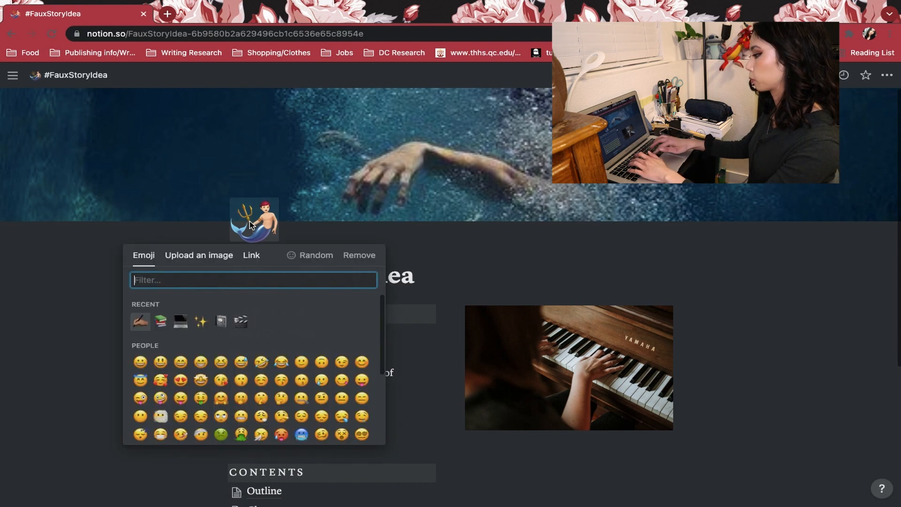
pyautogui.write('home')
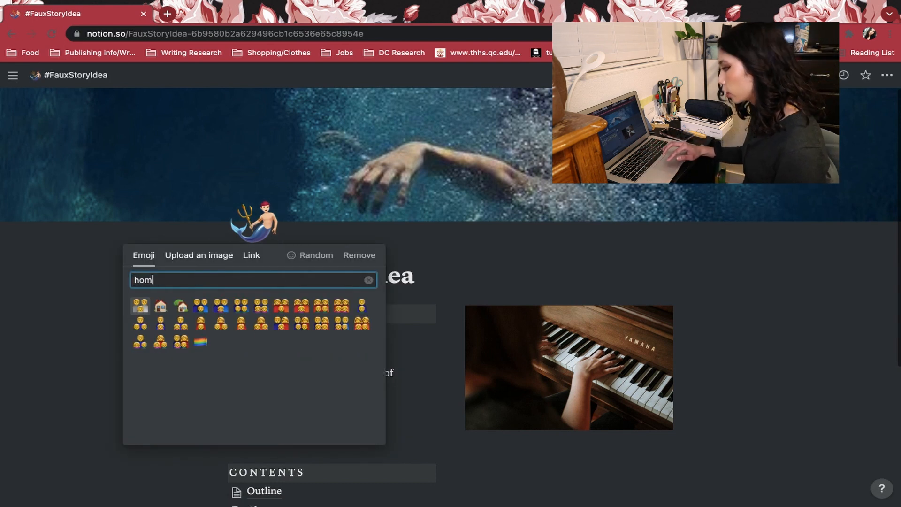
pyautogui.click(174, 308)
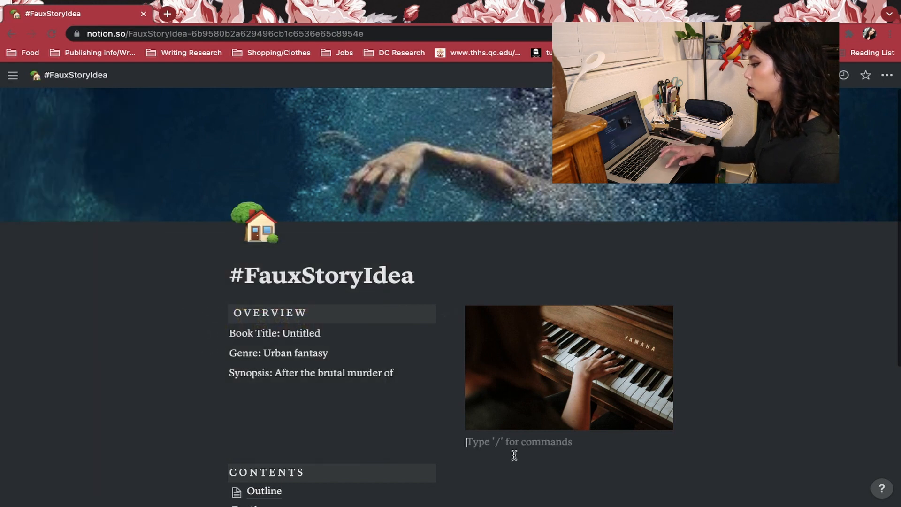
# Step: Delete the text "After the brutal murder of" from the Synopsis line in the Overview section
pyautogui.scroll(-3, 513, 455)
pyautogui.moveTo(395, 253); pyautogui.dragTo(275, 254)
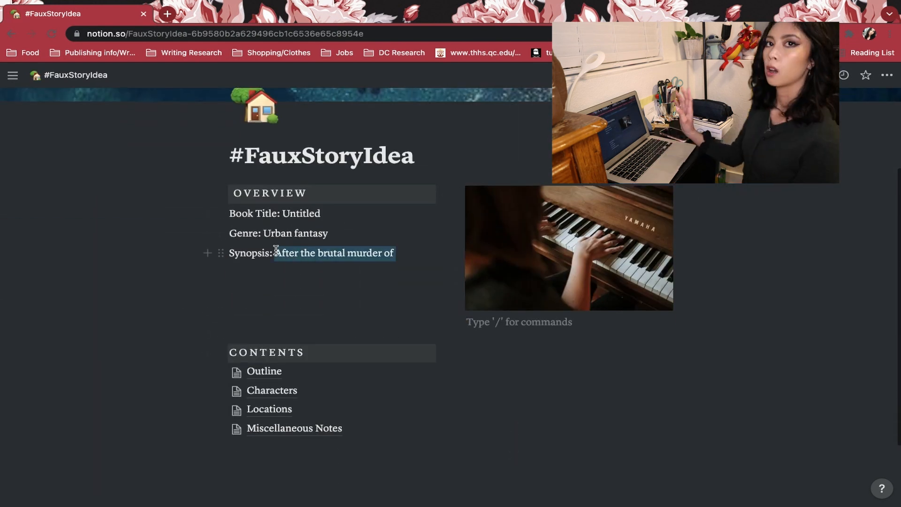
pyautogui.press('BackSpace')
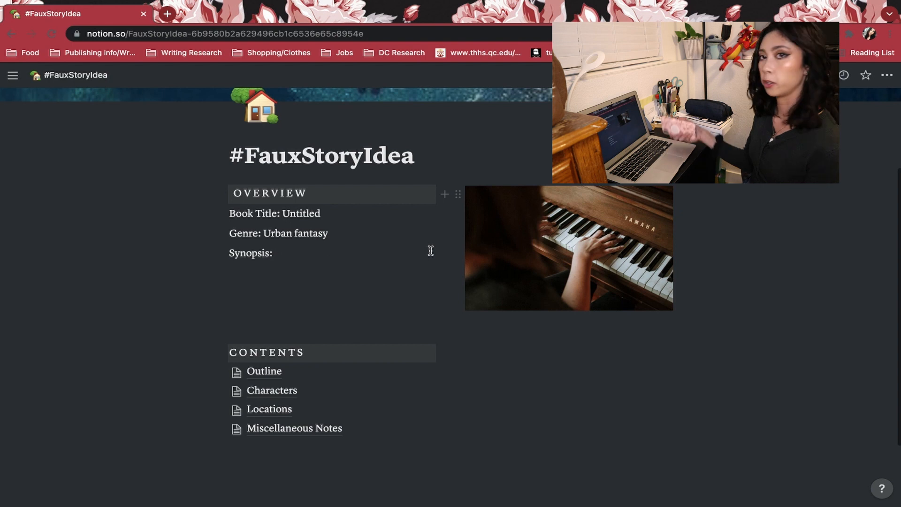
# Step: Delete the Outline sub-page from the Contents section of the #FauxStoryIdea page
pyautogui.scroll(-2, 431, 250)
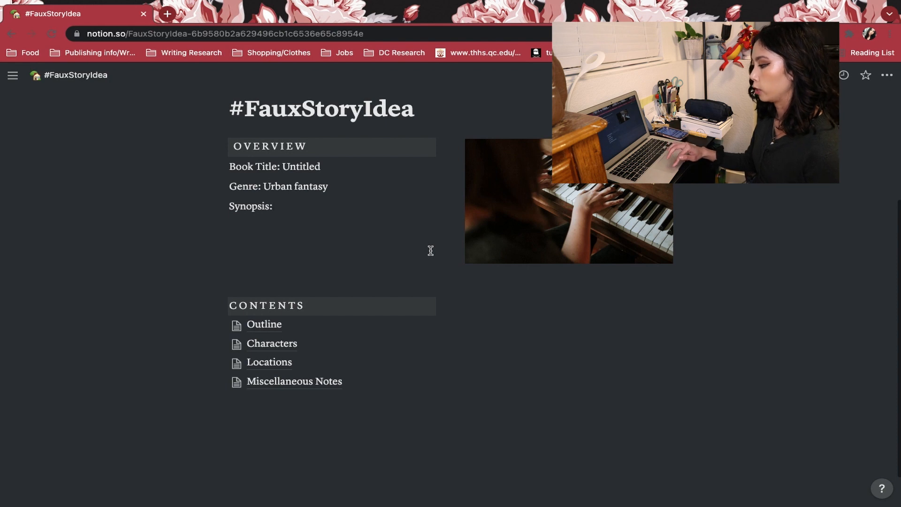
pyautogui.scroll(-1, 378, 262)
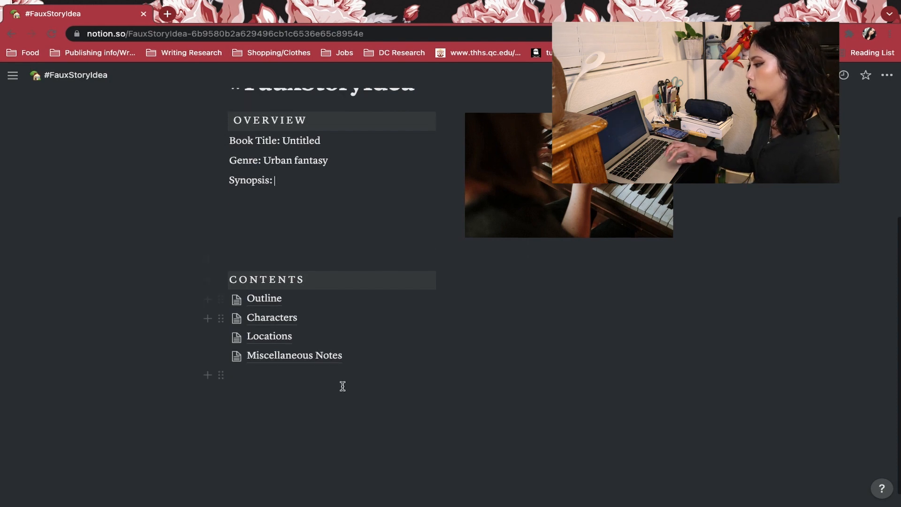
pyautogui.click(255, 294)
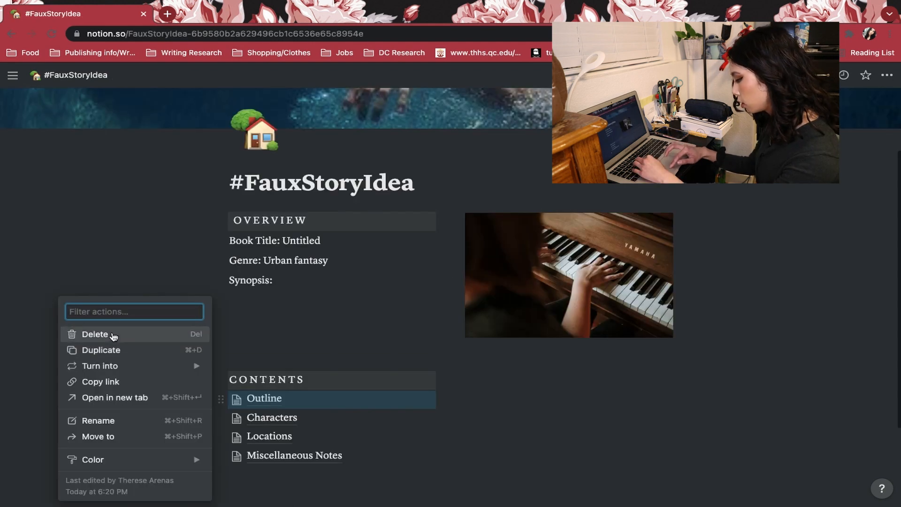
pyautogui.click(116, 336)
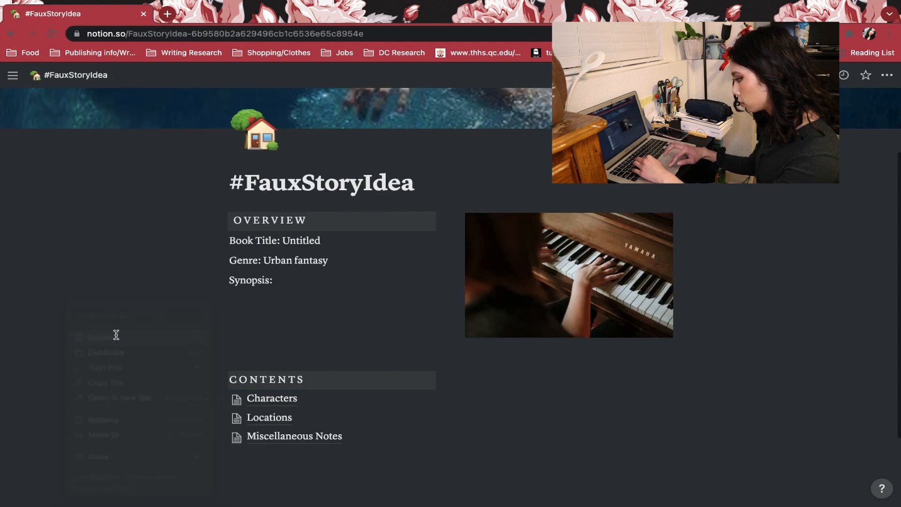
# Step: Add a new empty sub-page titled Outline at the end of the Contents section
pyautogui.click(208, 456)
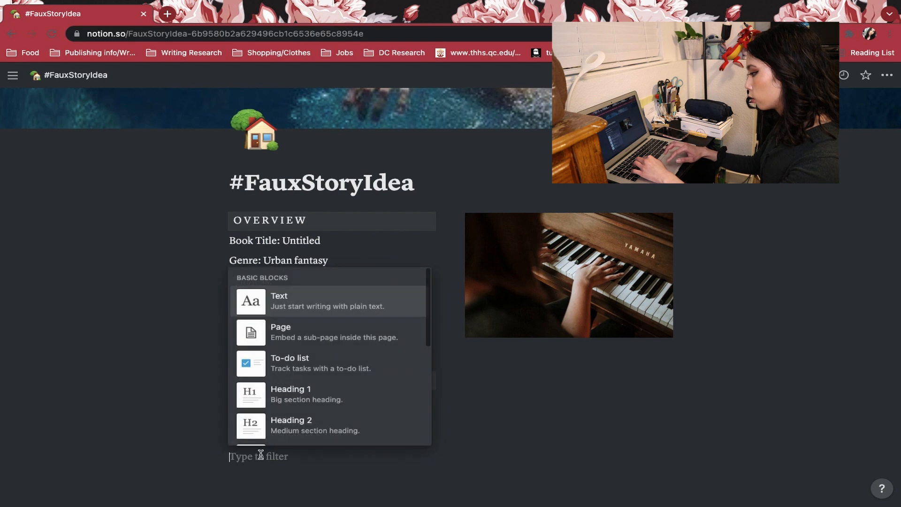
pyautogui.click(293, 334)
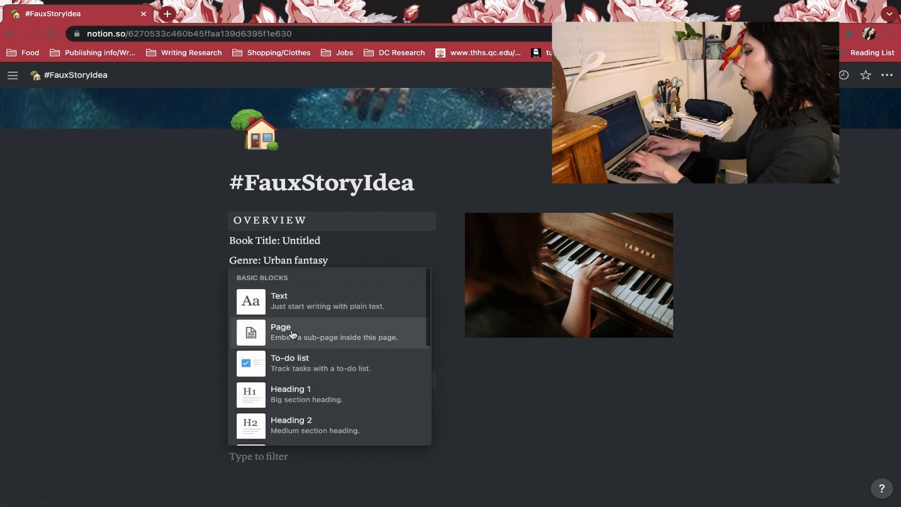
pyautogui.write('Outline')
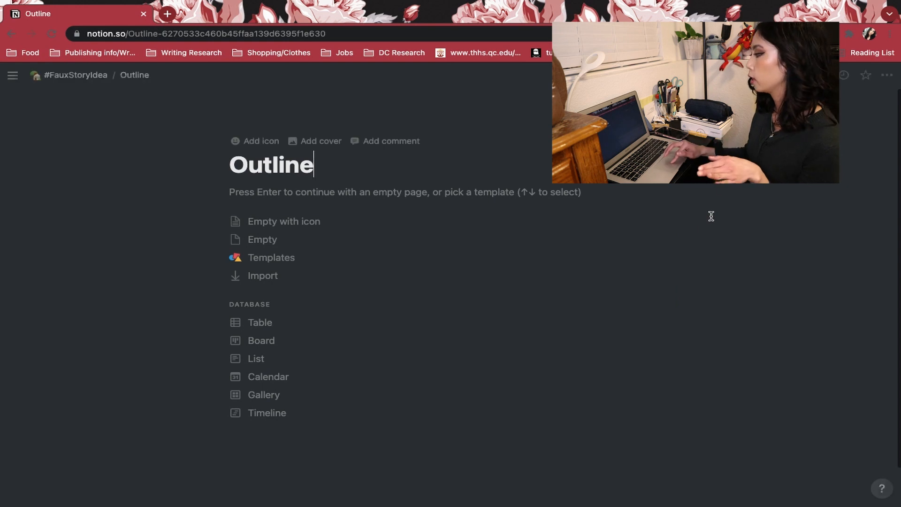
pyautogui.press('Return')
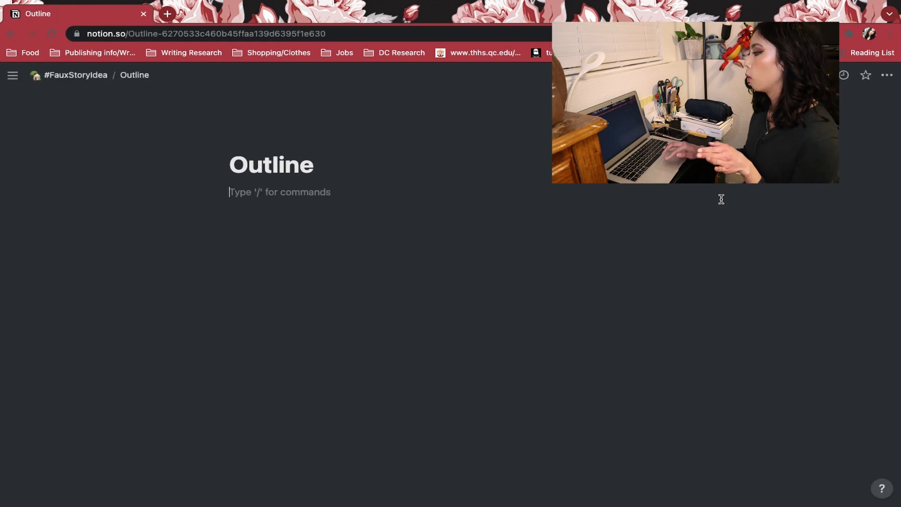
# Step: Set the Outline page's font style to Mono and turn on full width
pyautogui.click(887, 76)
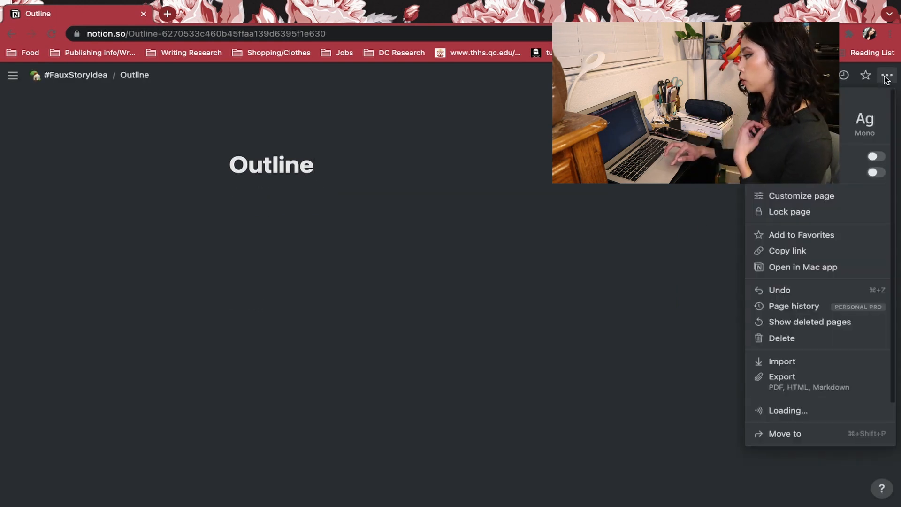
pyautogui.click(863, 126)
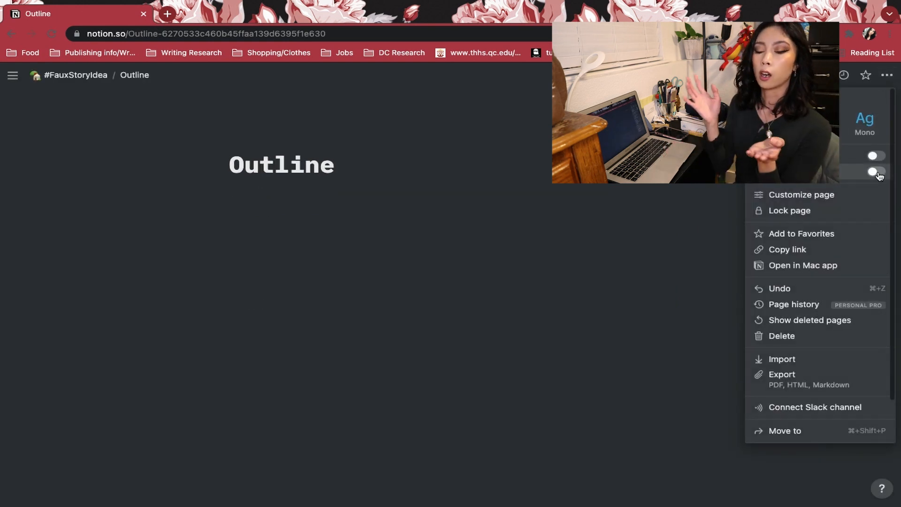
pyautogui.click(877, 172)
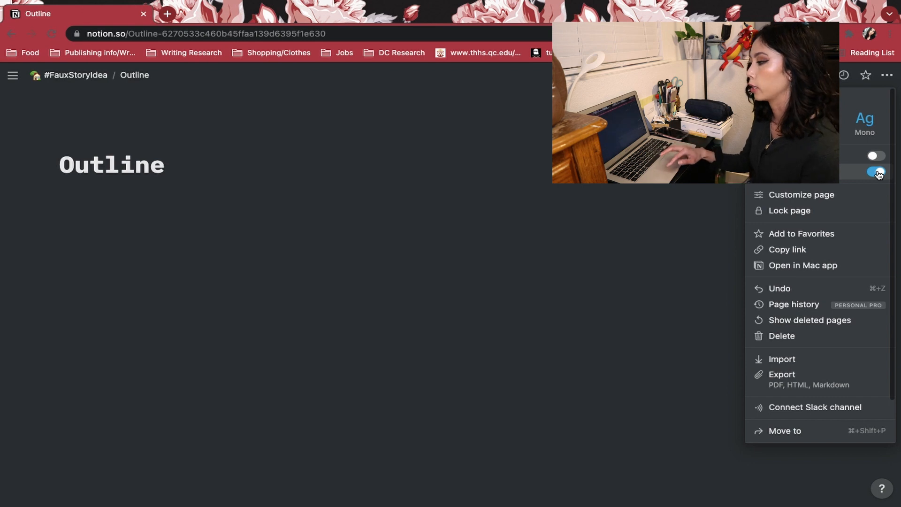
pyautogui.click(453, 308)
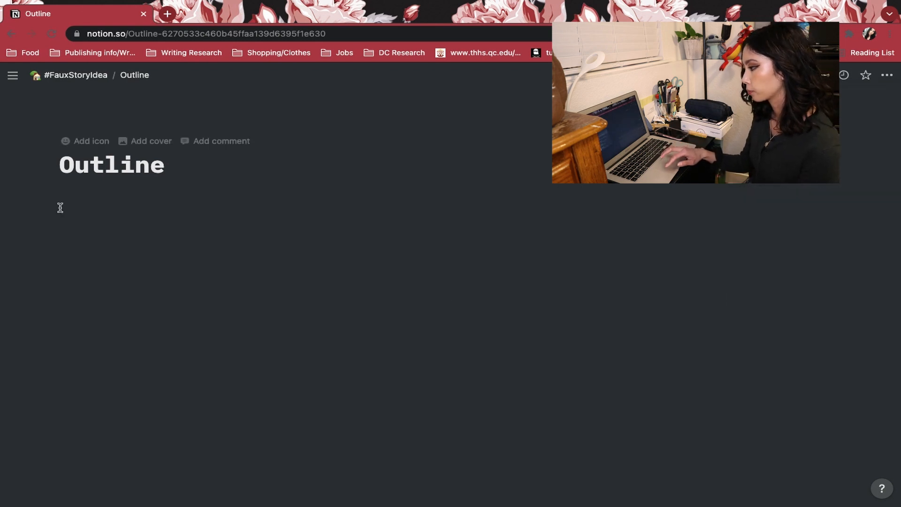
# Step: Insert an inline board database in the body of the Outline page
pyautogui.click(36, 192)
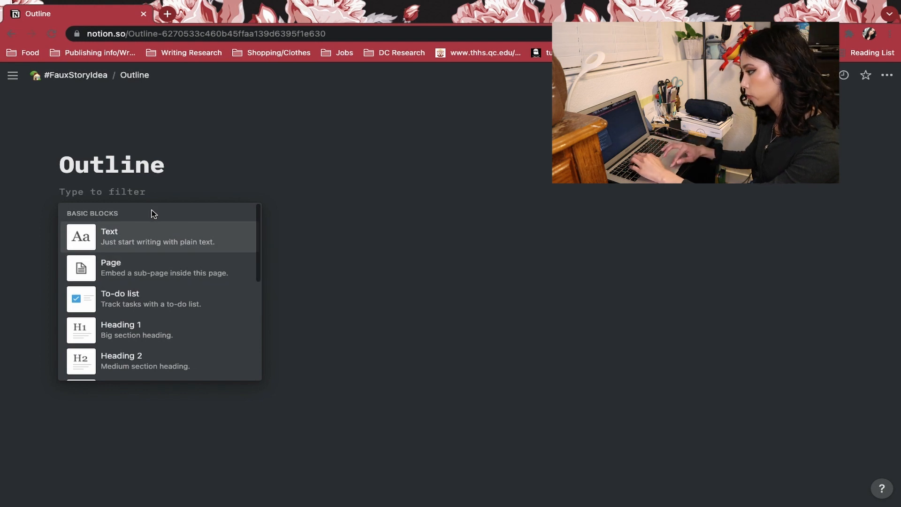
pyautogui.click(146, 199)
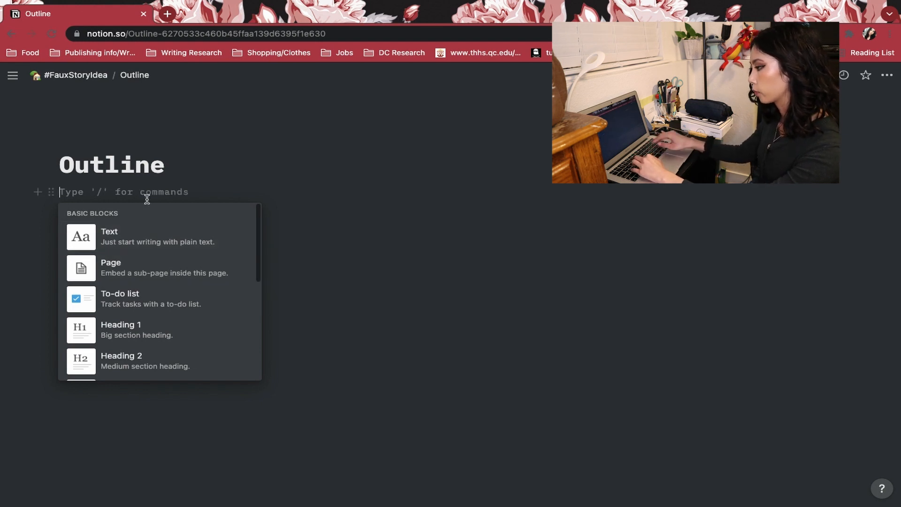
pyautogui.write('board')
pyautogui.press('BackSpace')
pyautogui.press('BackSpace')
pyautogui.press('BackSpace')
pyautogui.press('BackSpace')
pyautogui.press('BackSpace')
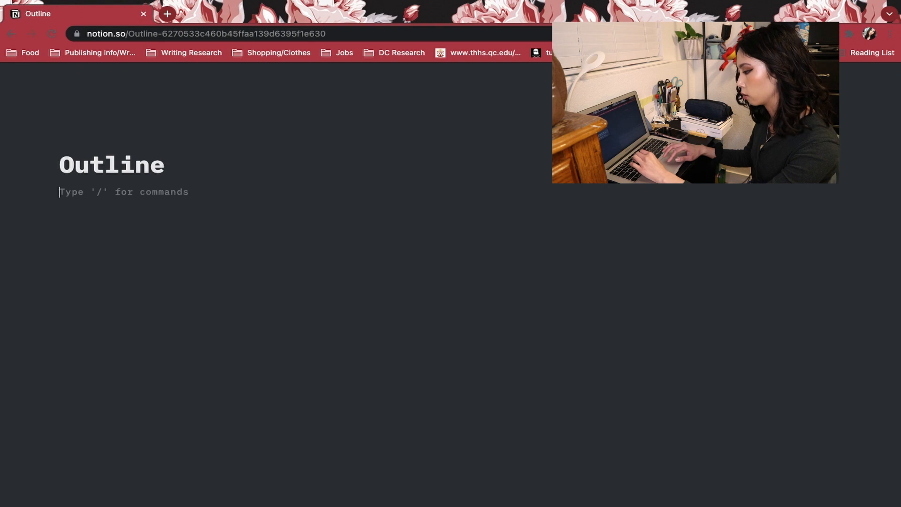
pyautogui.write('/board')
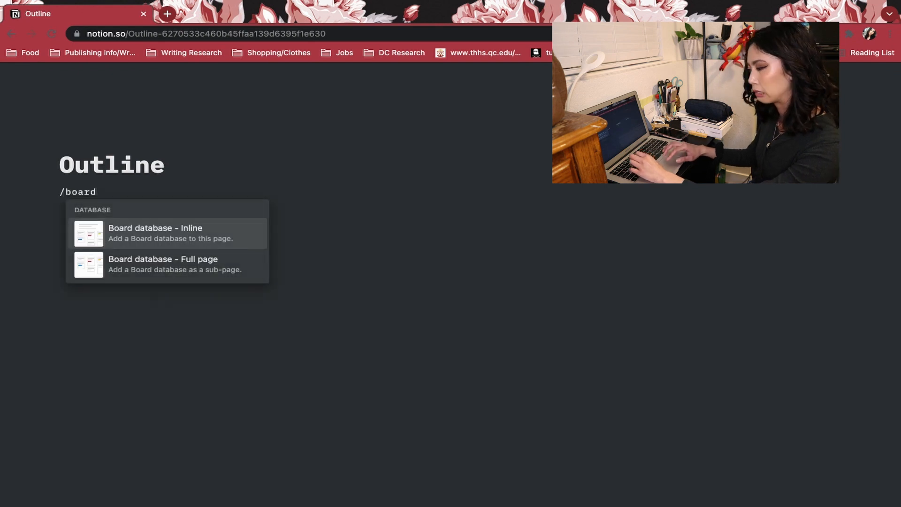
pyautogui.click(165, 233)
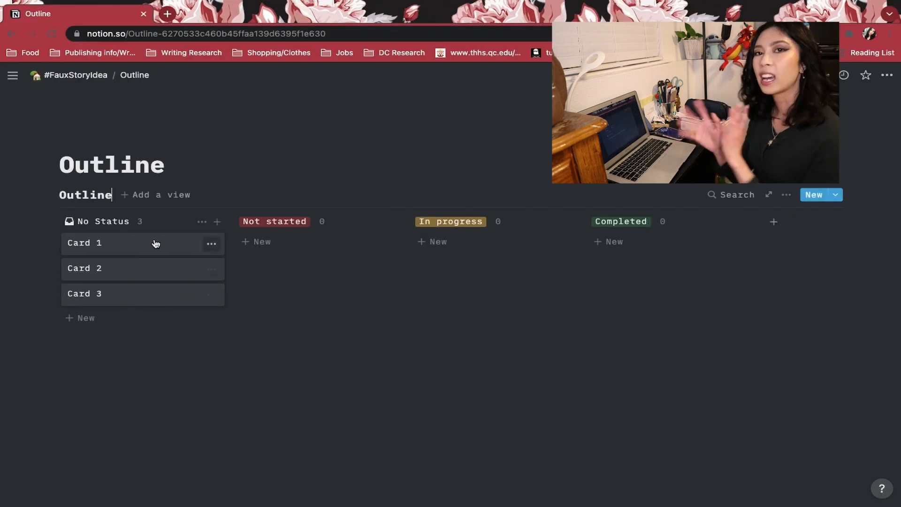
# Step: Open Card 1 in the No Status column and retitle it Chapter
pyautogui.click(154, 274)
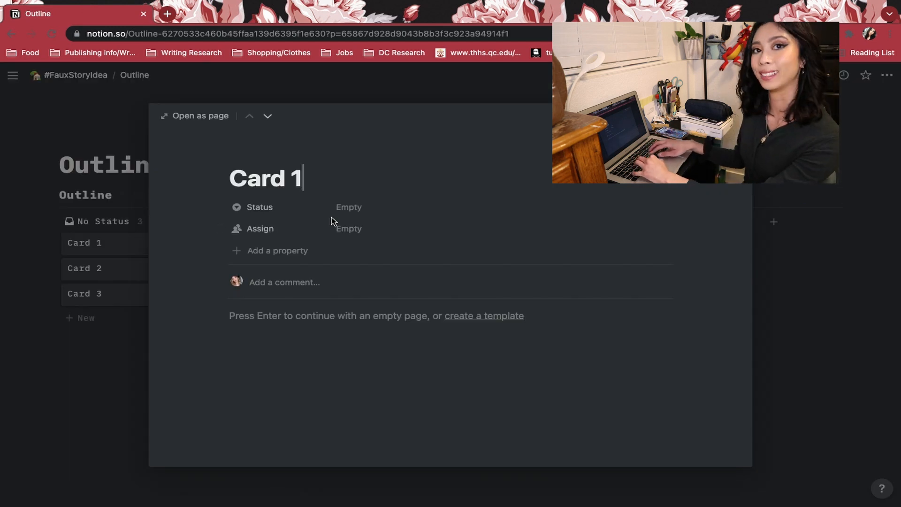
pyautogui.press('super+a')
pyautogui.write('Chapter')
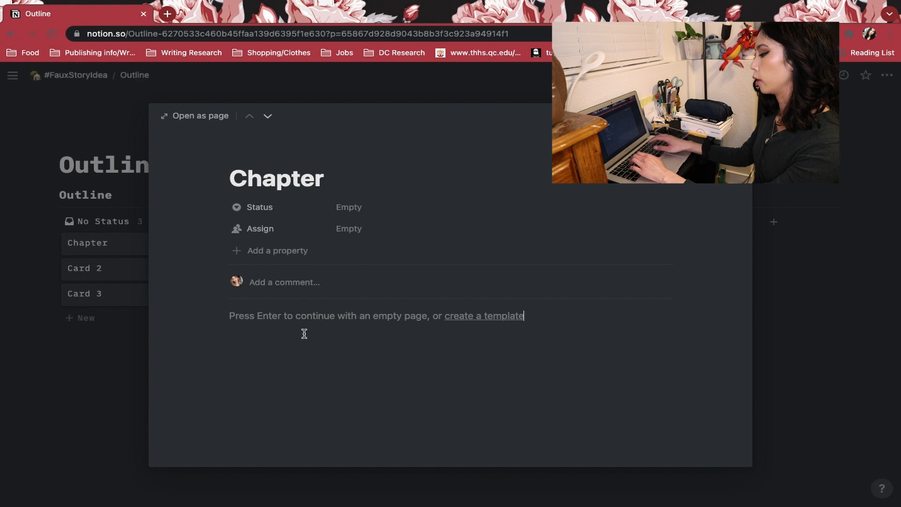
# Step: Start the Chapter card's body with the line "MC POV:" followed by a new line
pyautogui.press('Return')
pyautogui.write('Whose')
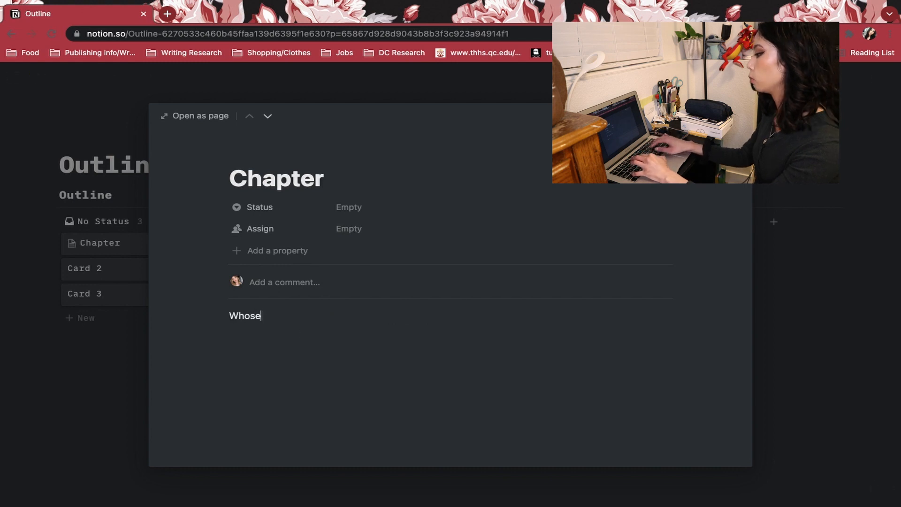
pyautogui.press('BackSpace')
pyautogui.write('MC POV:')
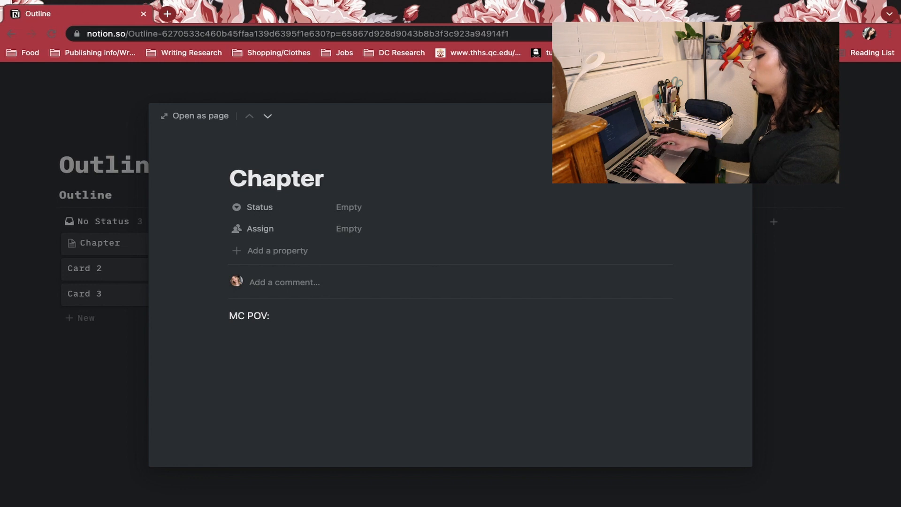
pyautogui.press('Return')
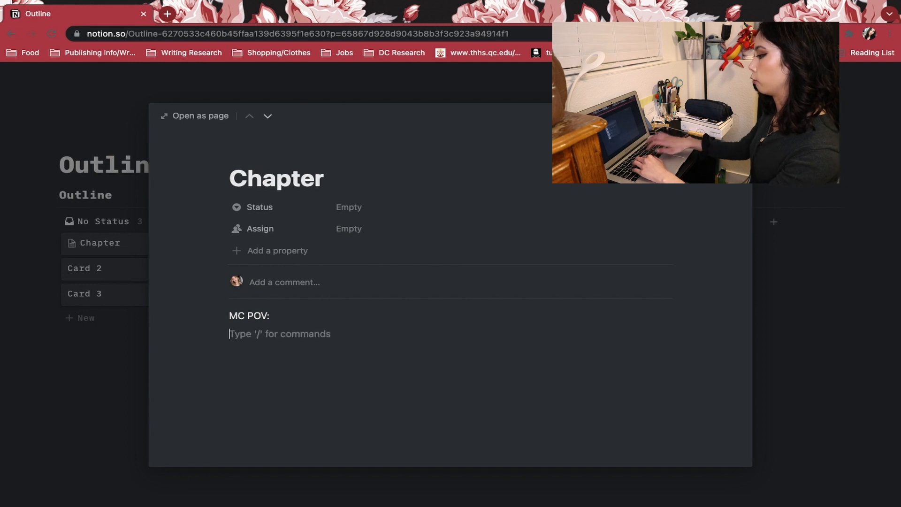
# Step: Add a bulleted list under MC POV with "what happens", "plot points 1 2 3", "foreshadowing" and "dialogue", and close the card
pyautogui.write('/bu')
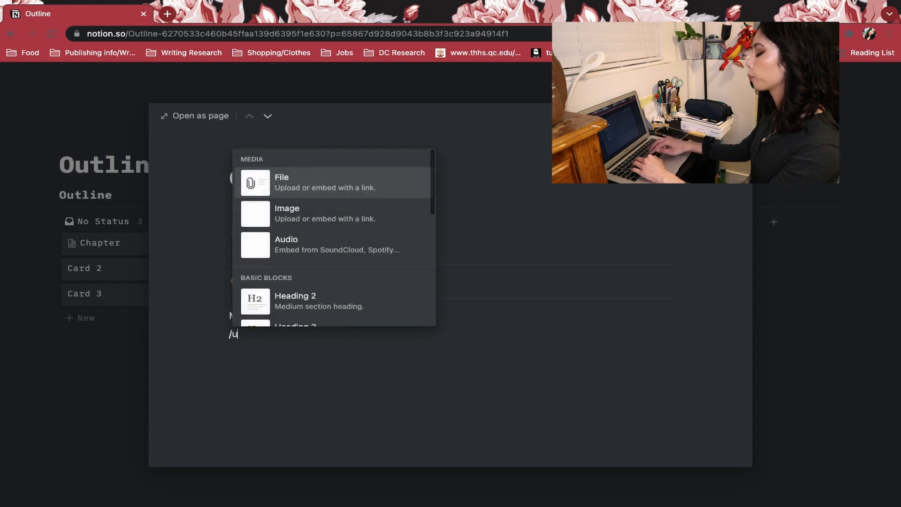
pyautogui.press('Return')
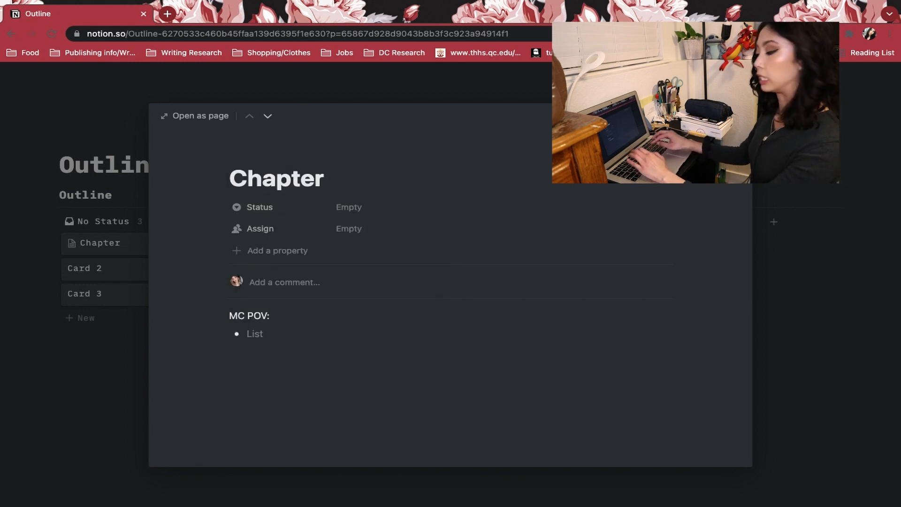
pyautogui.write('what happens')
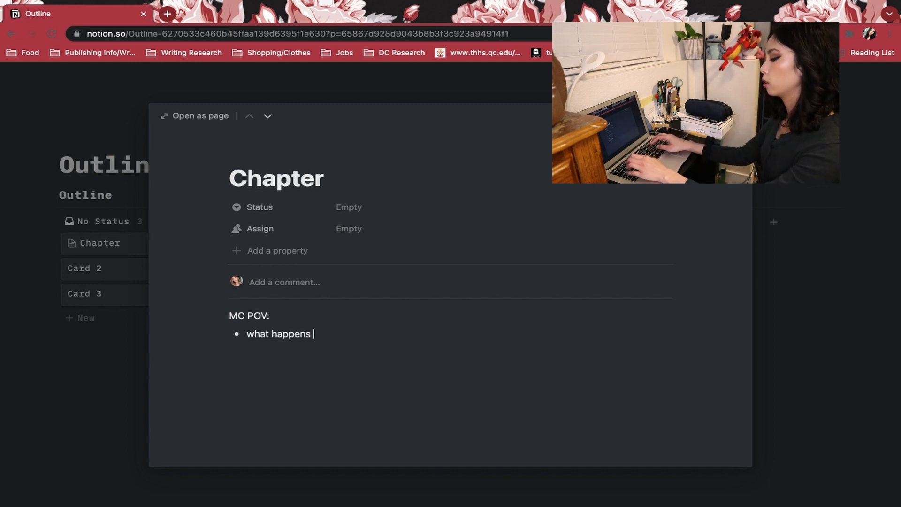
pyautogui.press('Return')
pyautogui.write('plots')
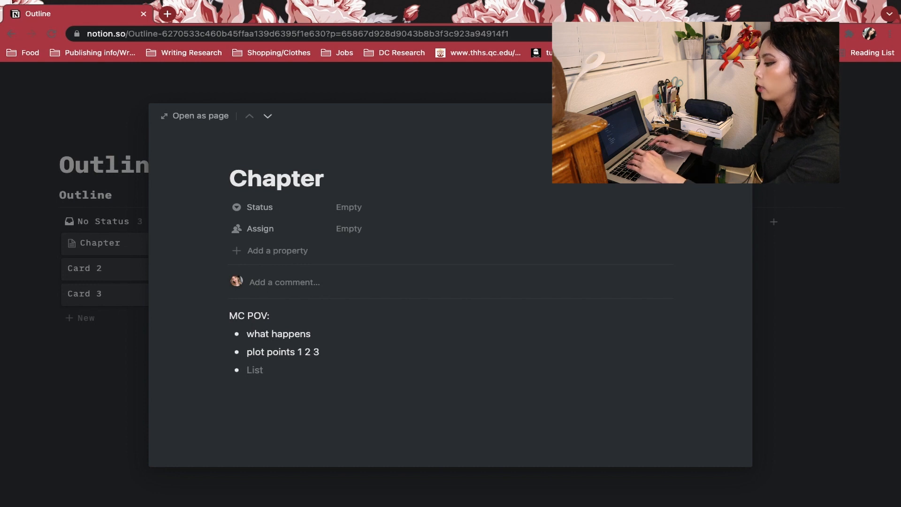
pyautogui.write('foreshadowing')
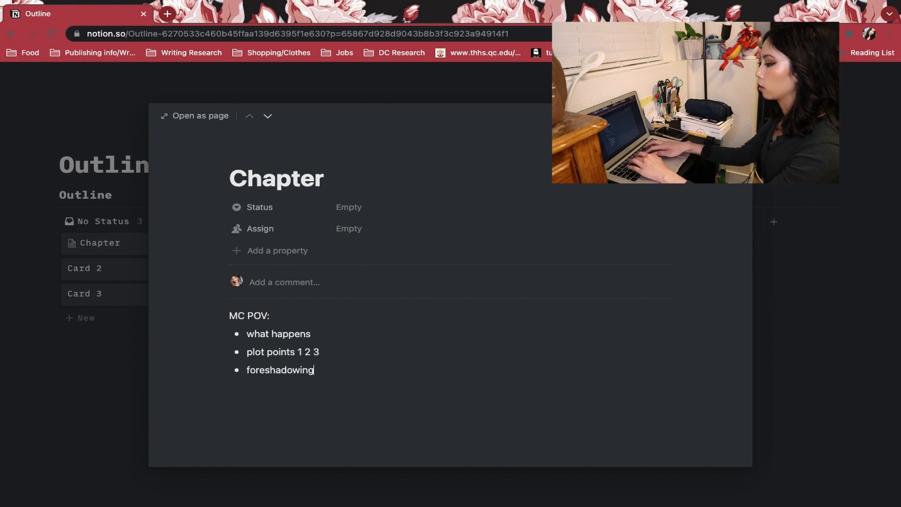
pyautogui.press('Return')
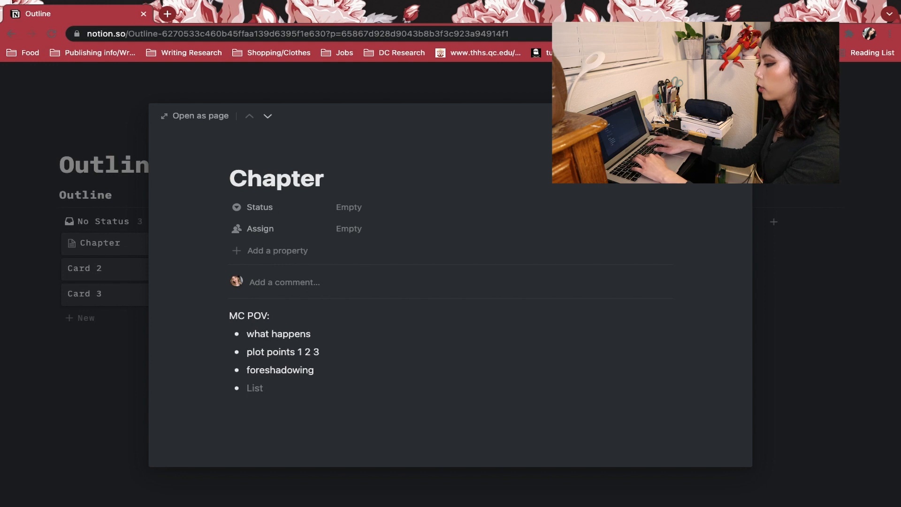
pyautogui.write('dialgoue')
pyautogui.press('BackSpace')
pyautogui.press('BackSpace')
pyautogui.press('BackSpace')
pyautogui.press('BackSpace')
pyautogui.write('ogue')
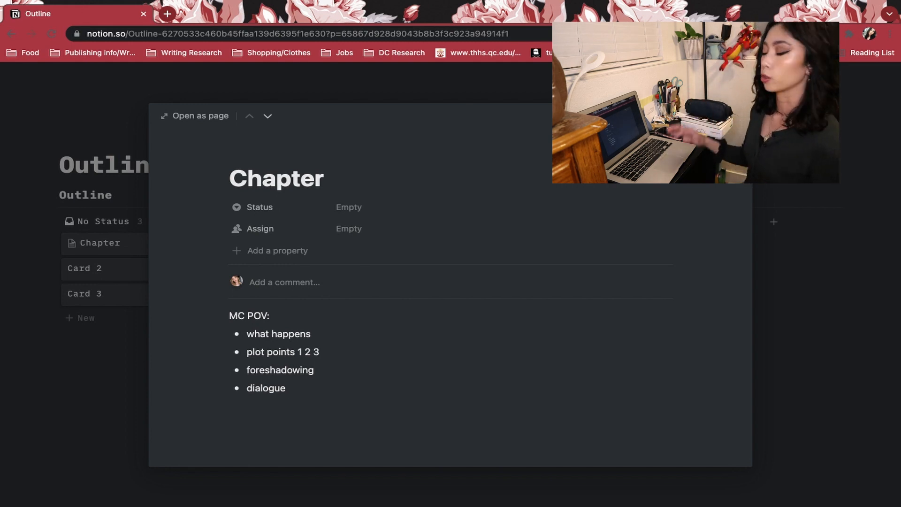
pyautogui.press('Escape')
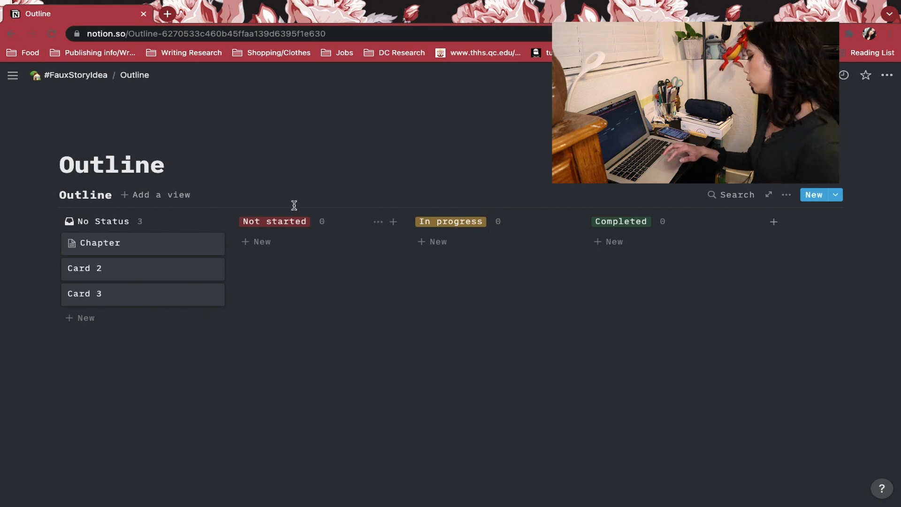
# Step: Retitle the Chapter card Chapter 1 and move it from No Status to the Not started column
pyautogui.click(287, 224)
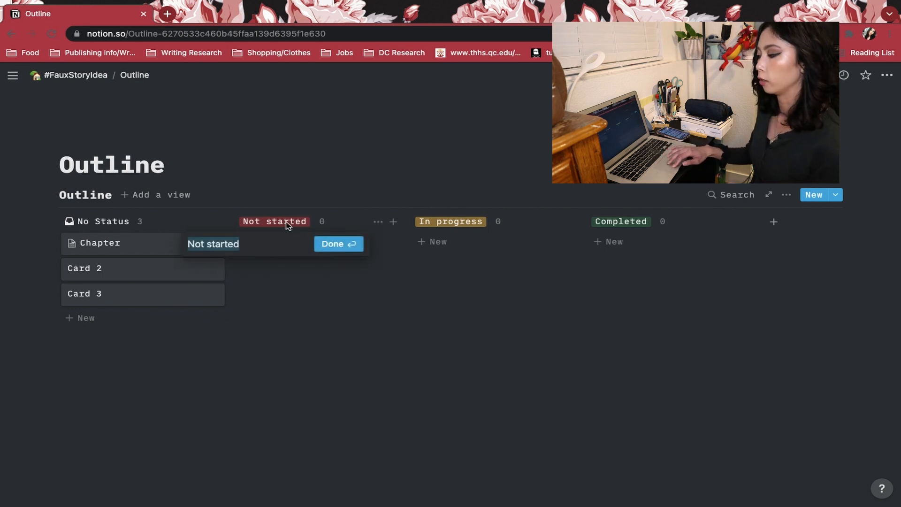
pyautogui.click(288, 288)
pyautogui.moveTo(94, 243); pyautogui.dragTo(120, 248)
pyautogui.click(121, 248)
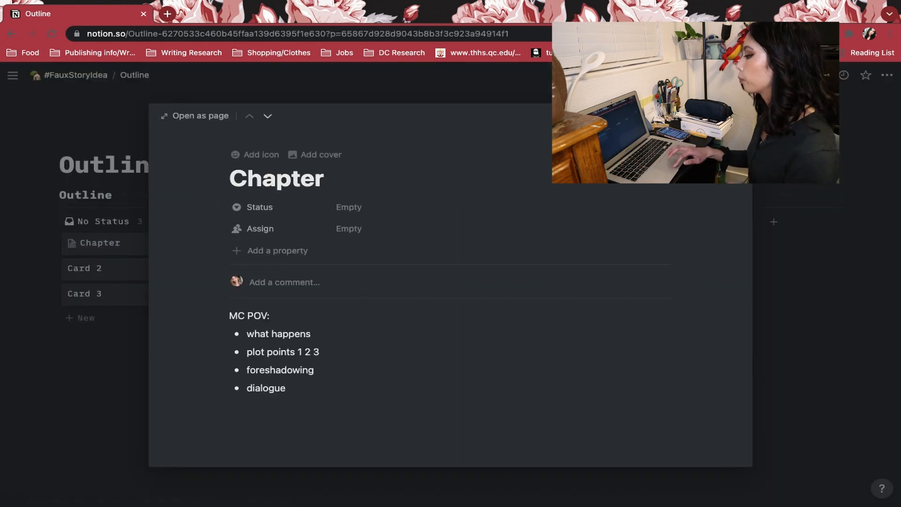
pyautogui.click(386, 177)
pyautogui.write('1')
pyautogui.click(120, 241)
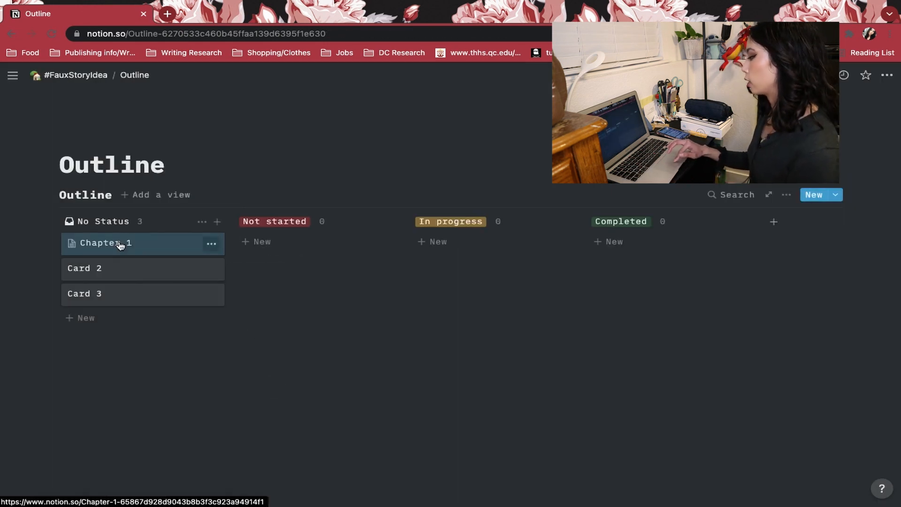
pyautogui.moveTo(119, 242); pyautogui.dragTo(356, 249)
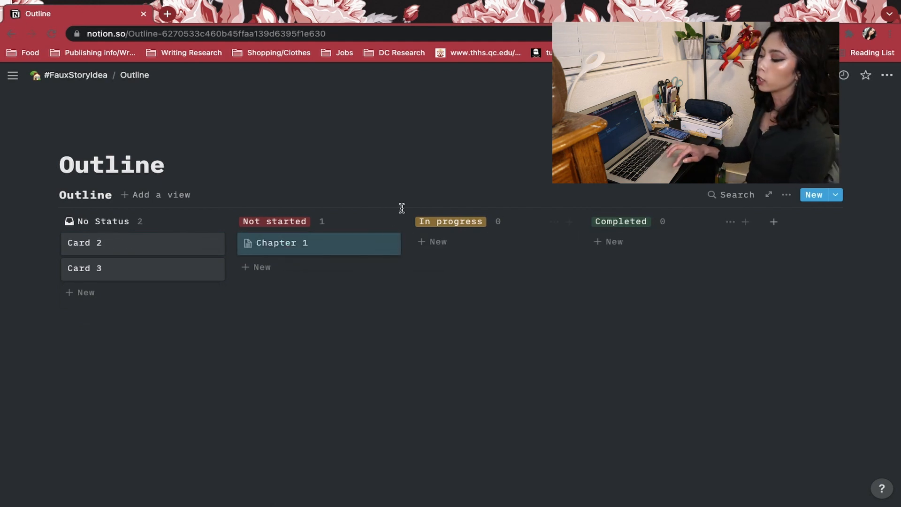
pyautogui.click(279, 223)
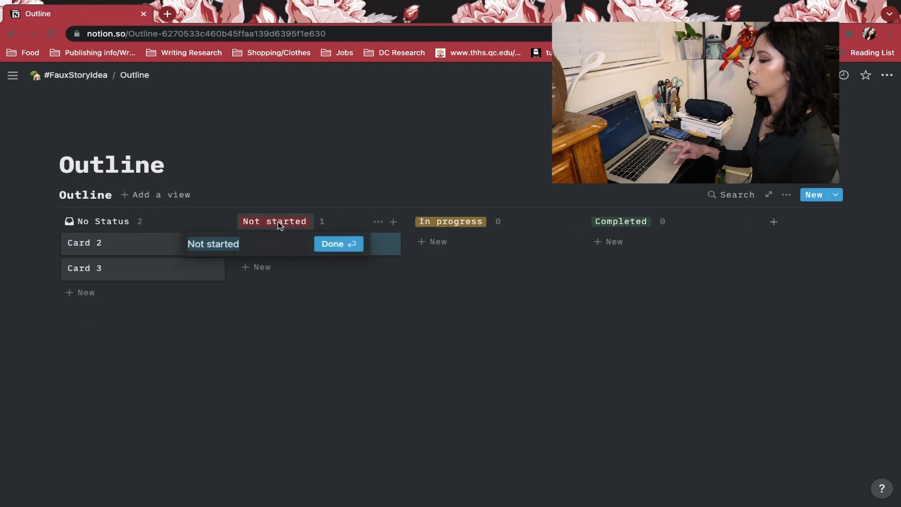
pyautogui.click(275, 317)
pyautogui.click(437, 221)
pyautogui.click(332, 392)
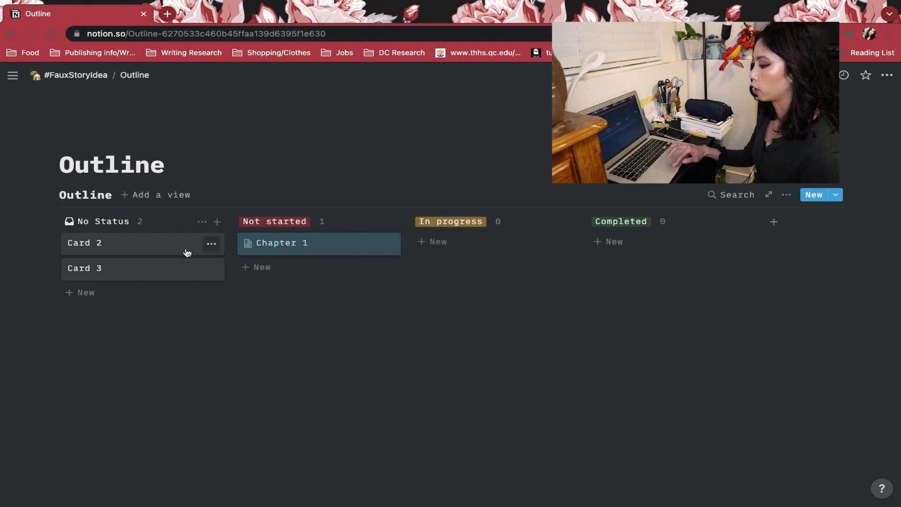
# Step: Move Card 2 into Card 3, delete it from inside Card 3, and close the card
pyautogui.moveTo(181, 254); pyautogui.dragTo(161, 299)
pyautogui.click(161, 299)
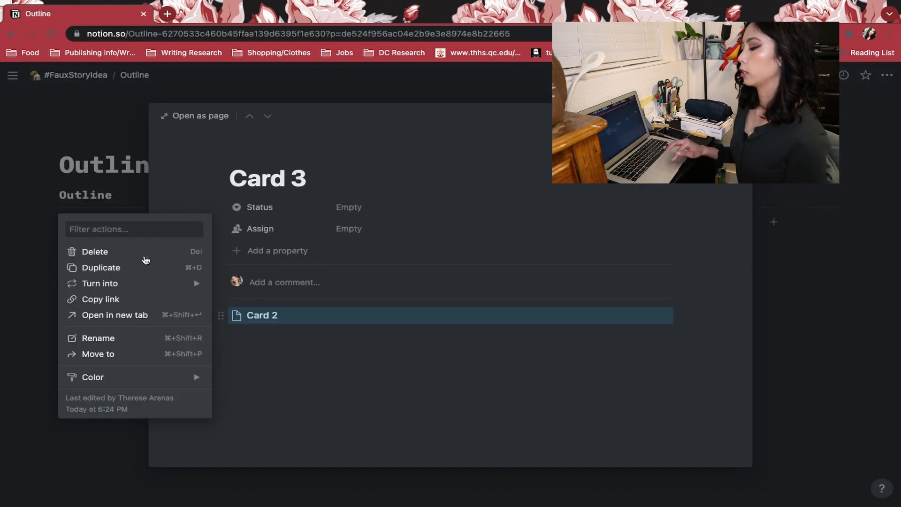
pyautogui.click(145, 254)
pyautogui.click(804, 280)
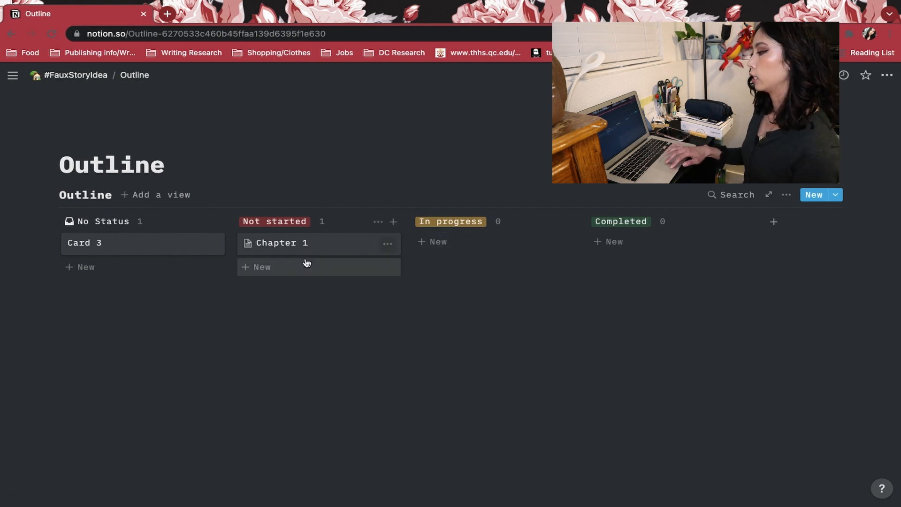
# Step: Move the Chapter 1 card to the Completed column and add five untitled cards to the No Status column
pyautogui.moveTo(332, 249); pyautogui.dragTo(686, 254)
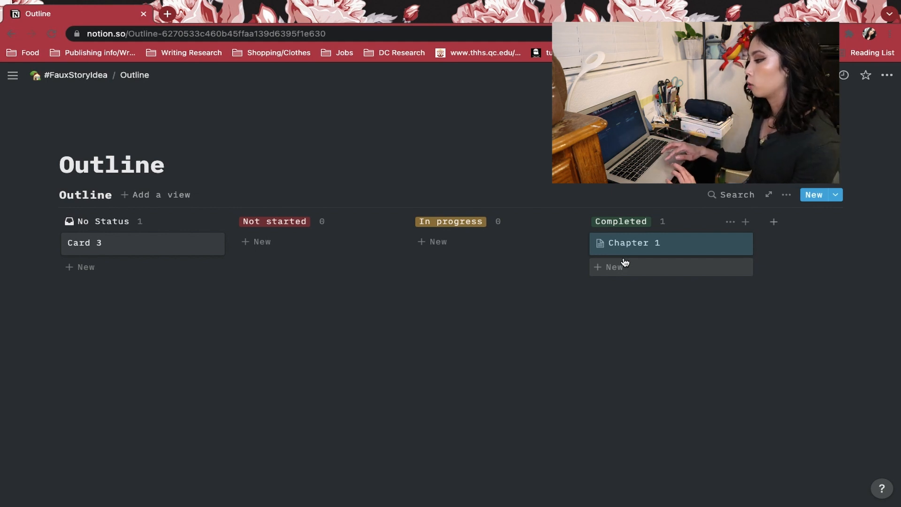
pyautogui.click(103, 269)
pyautogui.click(100, 294)
pyautogui.click(100, 319)
pyautogui.click(98, 344)
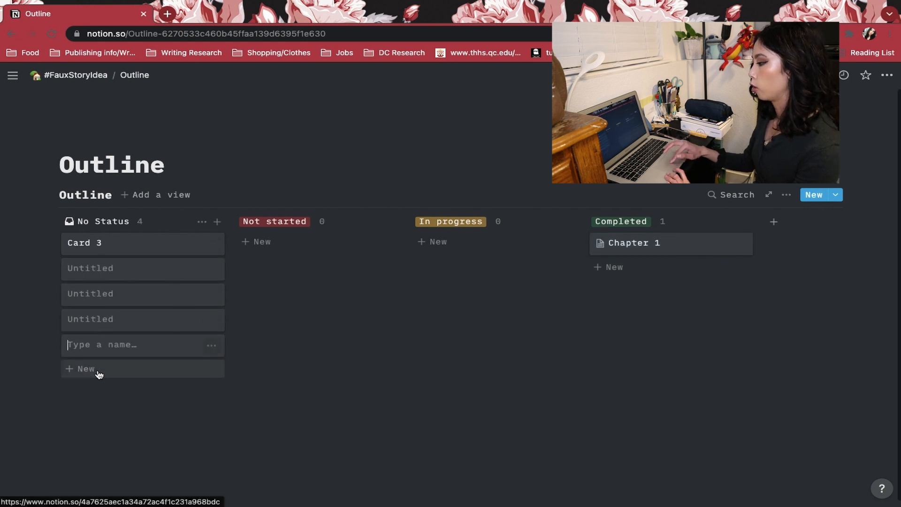
pyautogui.click(98, 374)
pyautogui.click(115, 425)
# Step: Move Card 3 through Not started to the Completed column, and retitle the Chapter 1 card Chapter 2
pyautogui.moveTo(126, 243); pyautogui.dragTo(322, 258)
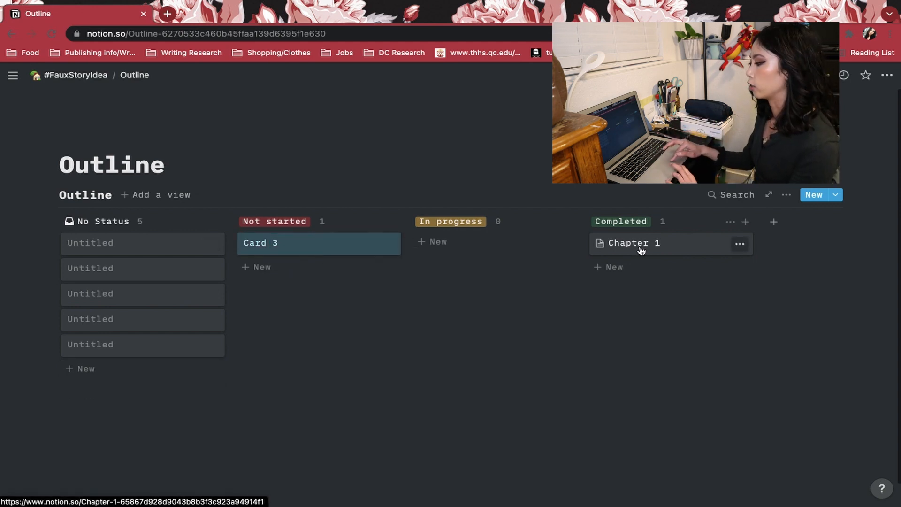
pyautogui.moveTo(390, 242); pyautogui.dragTo(662, 248)
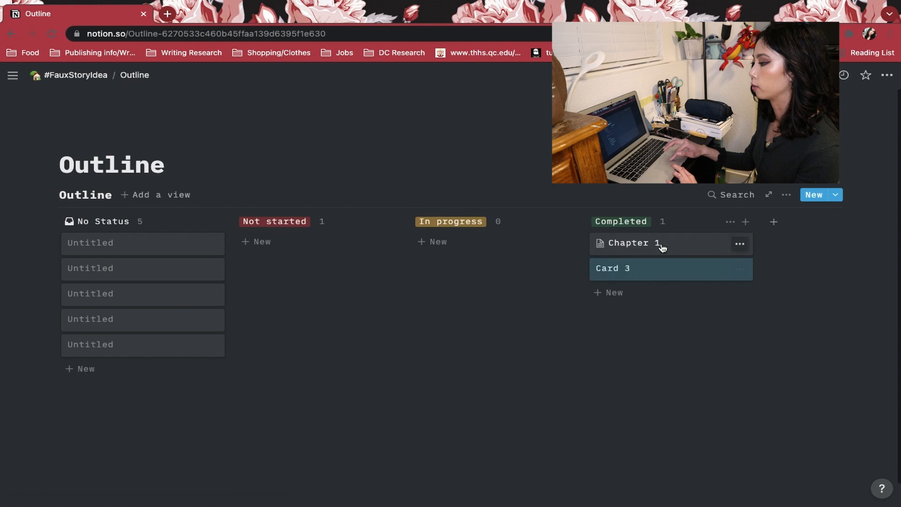
pyautogui.click(662, 248)
pyautogui.moveTo(348, 187)
pyautogui.mouseDown()
pyautogui.moveTo(136, 152)
pyautogui.moveTo(347, 179)
pyautogui.moveTo(333, 178)
pyautogui.mouseUp()
pyautogui.write('2')
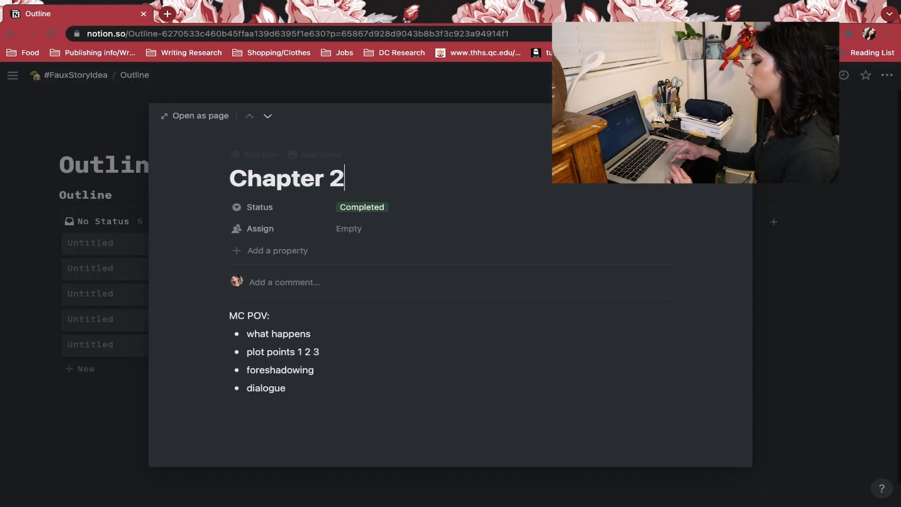
pyautogui.press('Return')
pyautogui.click(761, 341)
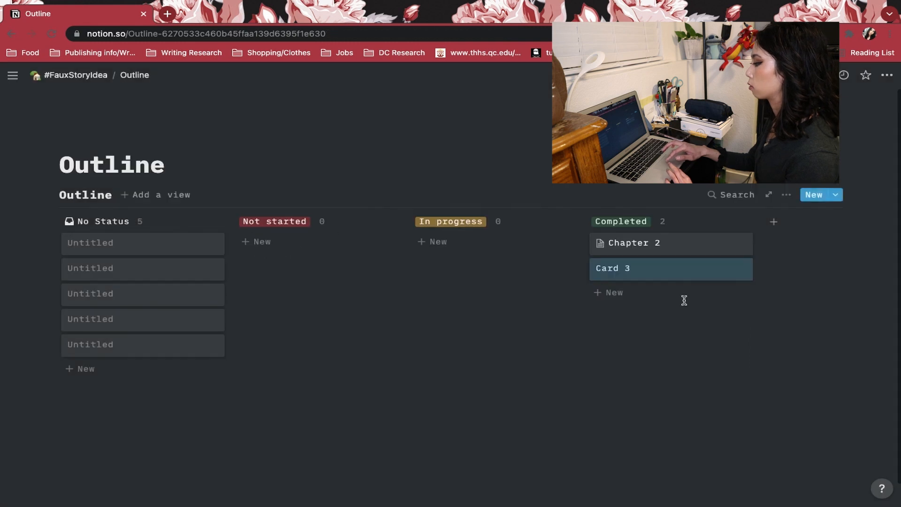
# Step: Place Card 3 above Chapter 2 in the Completed column, retitle it Chapter 1, and close the card
pyautogui.moveTo(678, 278); pyautogui.dragTo(674, 241)
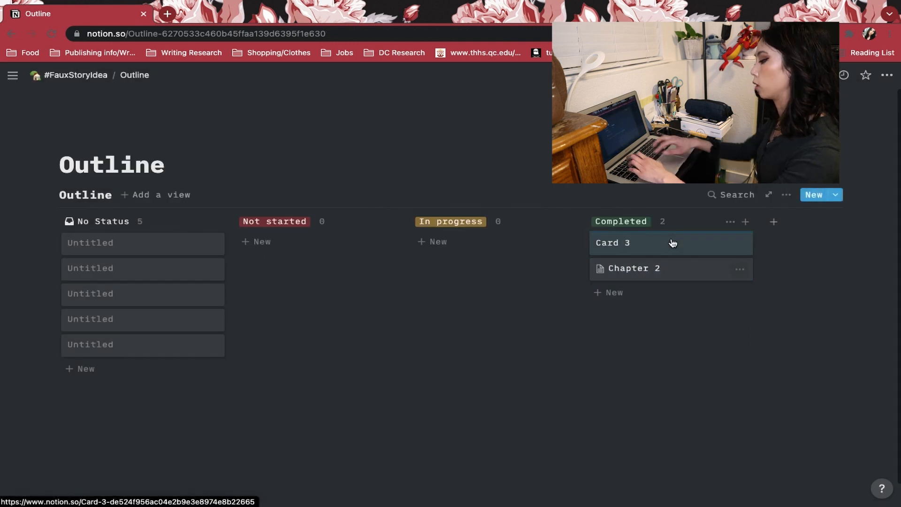
pyautogui.click(673, 241)
pyautogui.press('super+a')
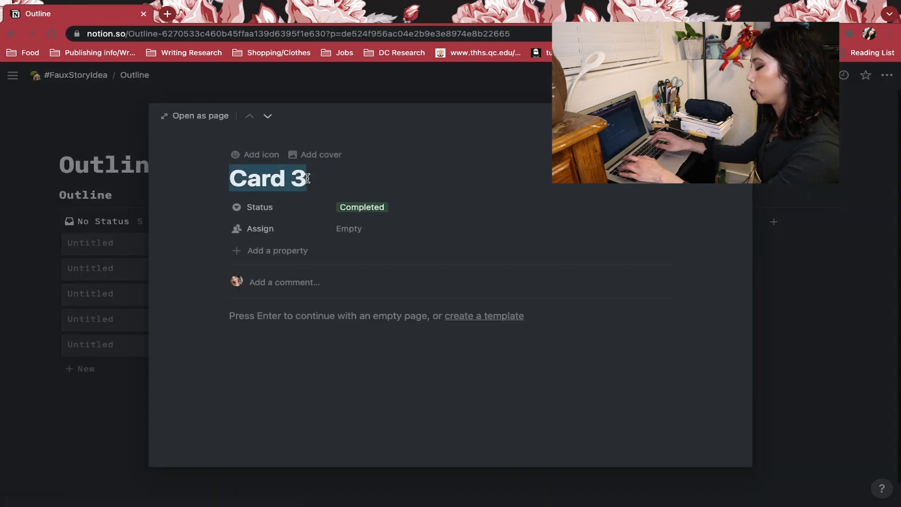
pyautogui.write('Chapter 1')
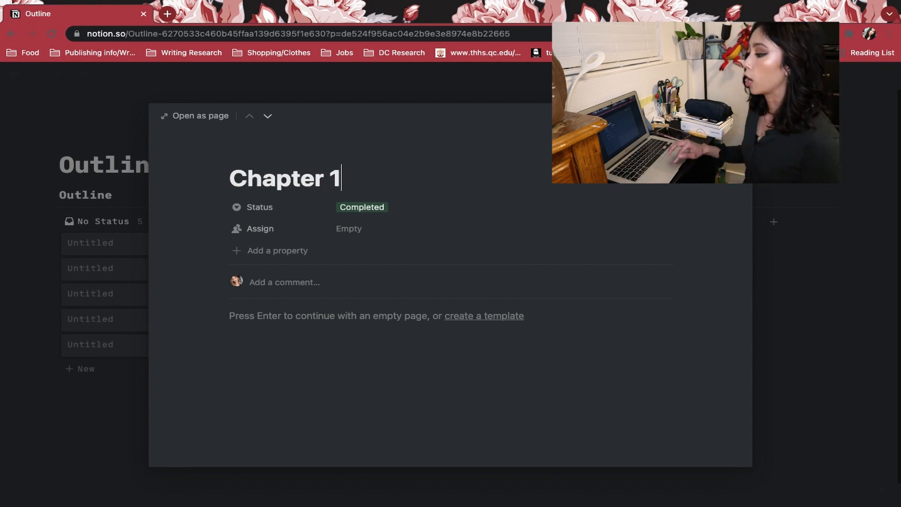
pyautogui.press('Return')
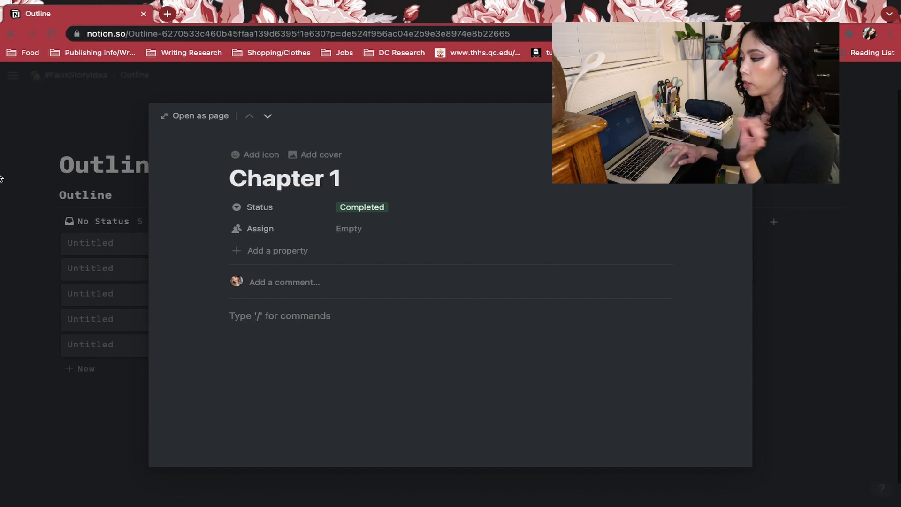
pyautogui.click(56, 159)
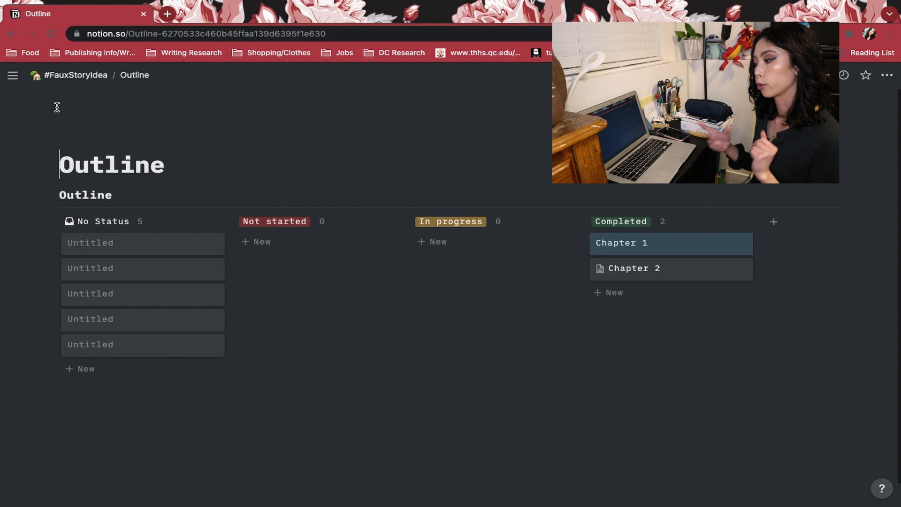
# Step: Return to the #FauxStoryIdea page and open the Locations page listed under Contents
pyautogui.click(51, 80)
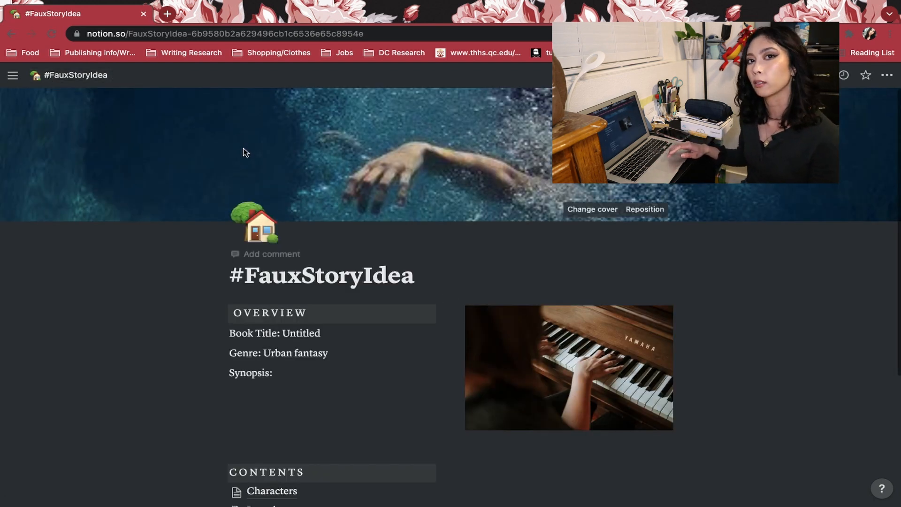
pyautogui.scroll(-2, 192, 314)
pyautogui.scroll(-1, 193, 314)
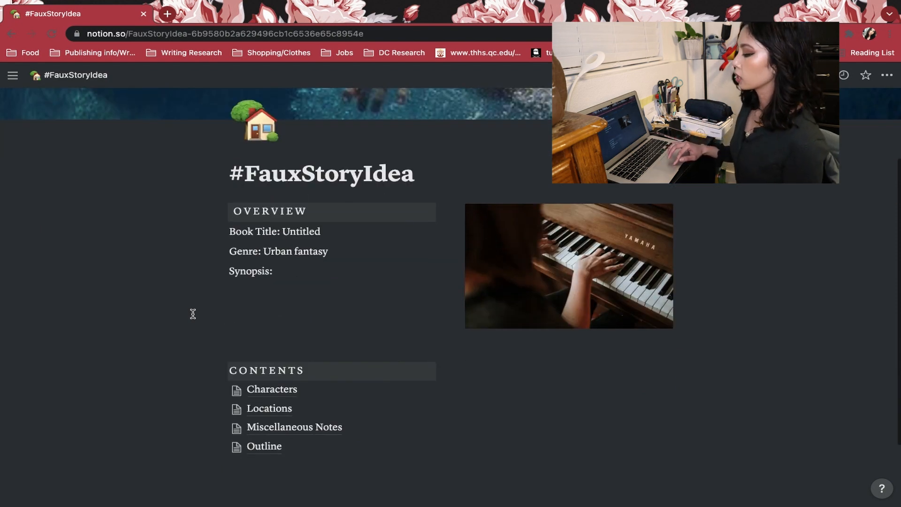
pyautogui.scroll(-1, 288, 369)
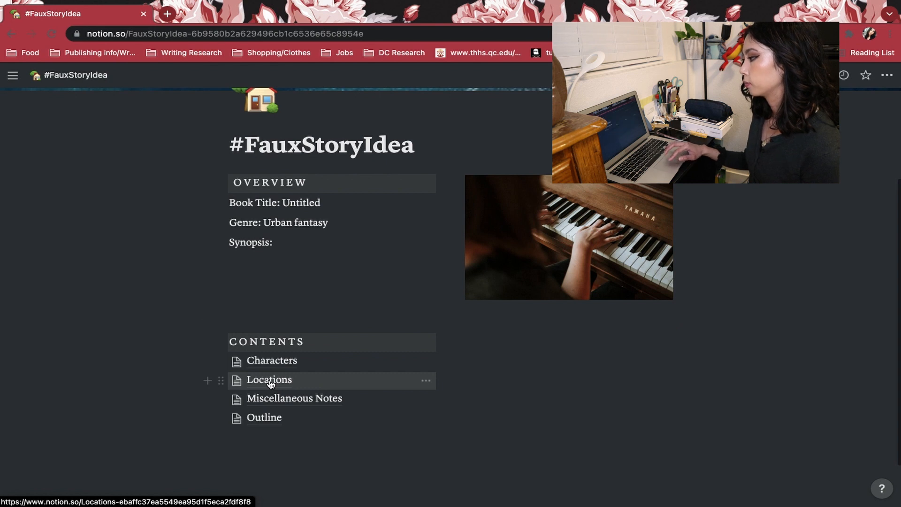
pyautogui.click(271, 384)
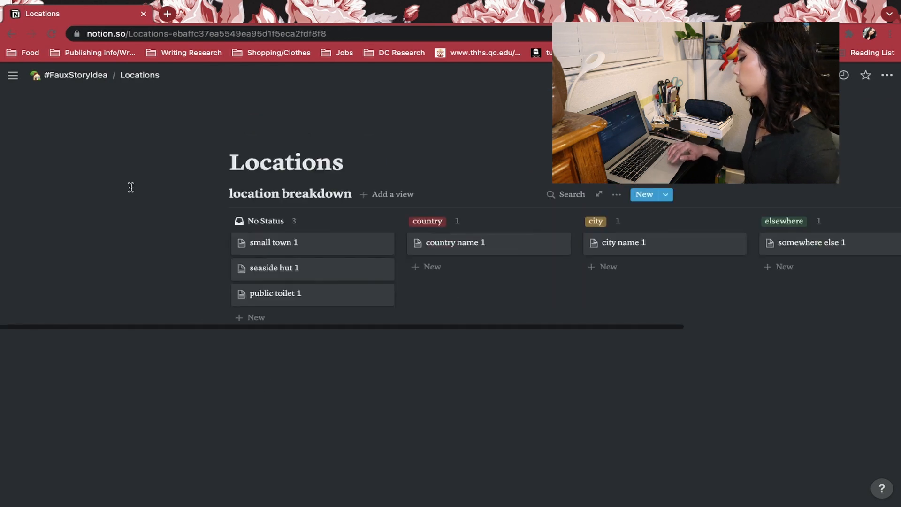
# Step: Set the Locations page to full width so the whole location breakdown board fits
pyautogui.hscroll(3, 455, 290)
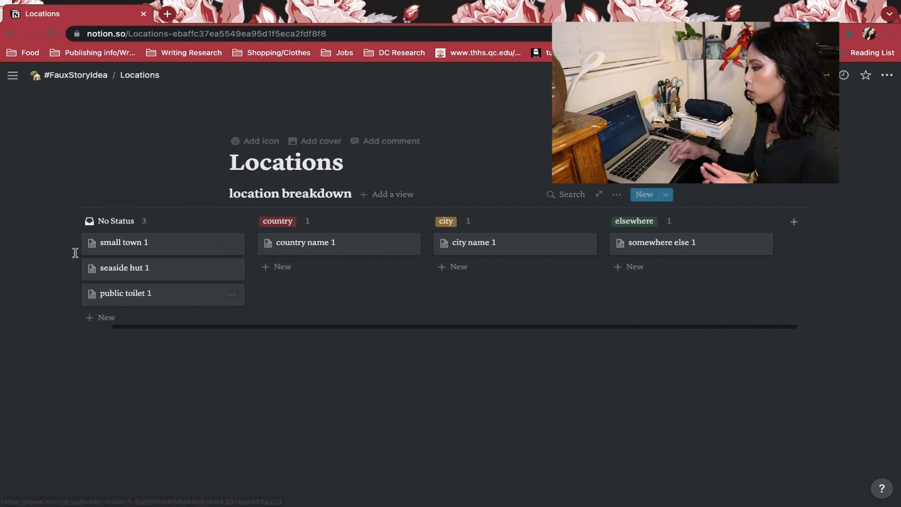
pyautogui.hscroll(-2, 181, 277)
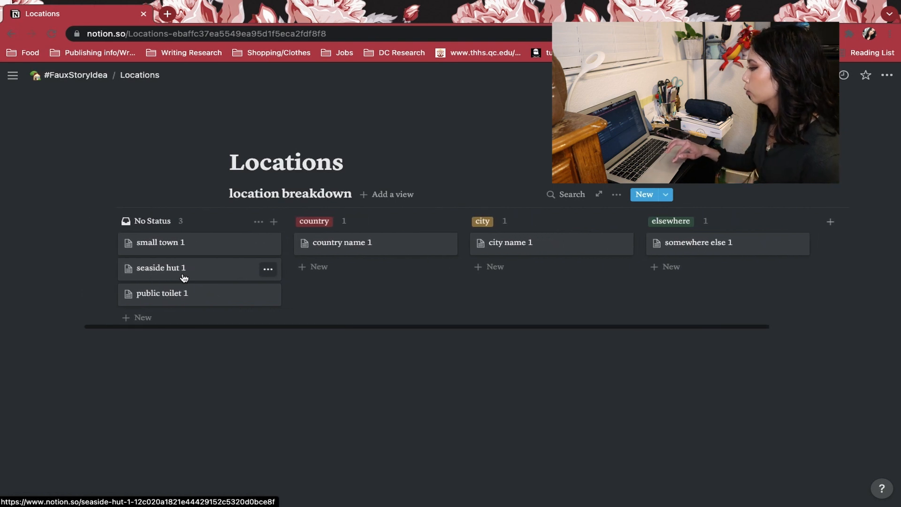
pyautogui.click(887, 75)
pyautogui.click(876, 171)
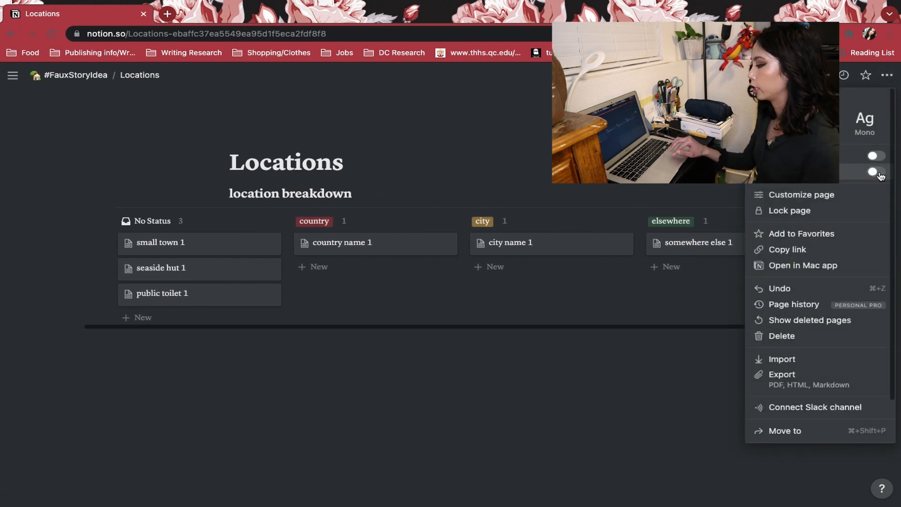
pyautogui.click(521, 344)
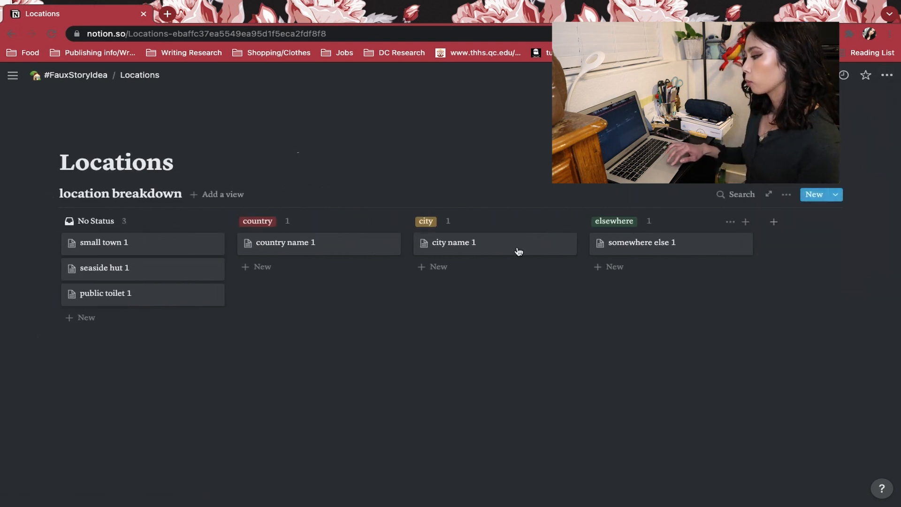
# Step: Rename the country column of the location breakdown board to "main locations"
pyautogui.moveTo(159, 244); pyautogui.dragTo(192, 245)
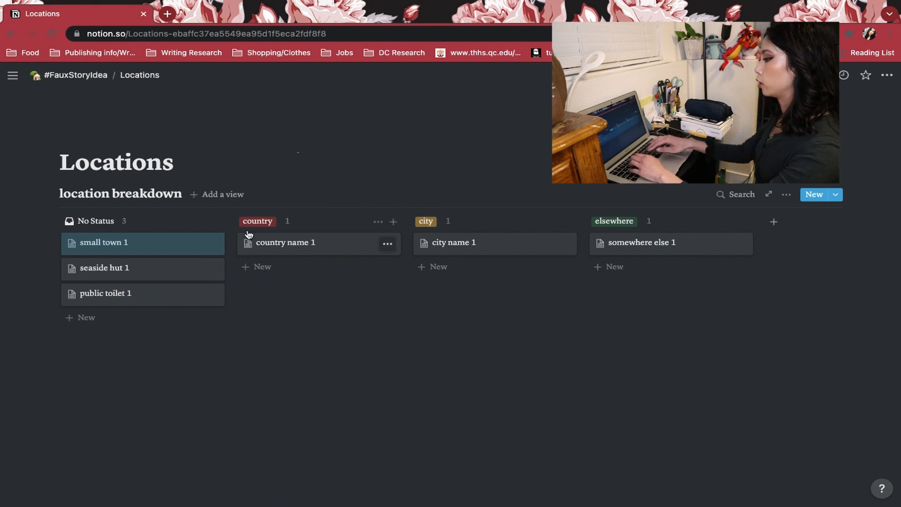
pyautogui.click(258, 220)
pyautogui.write('main locations')
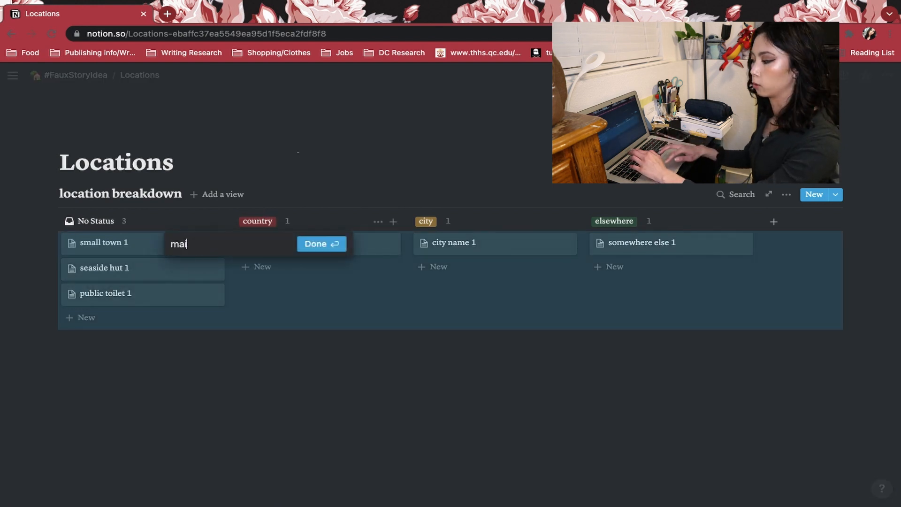
pyautogui.press('Return')
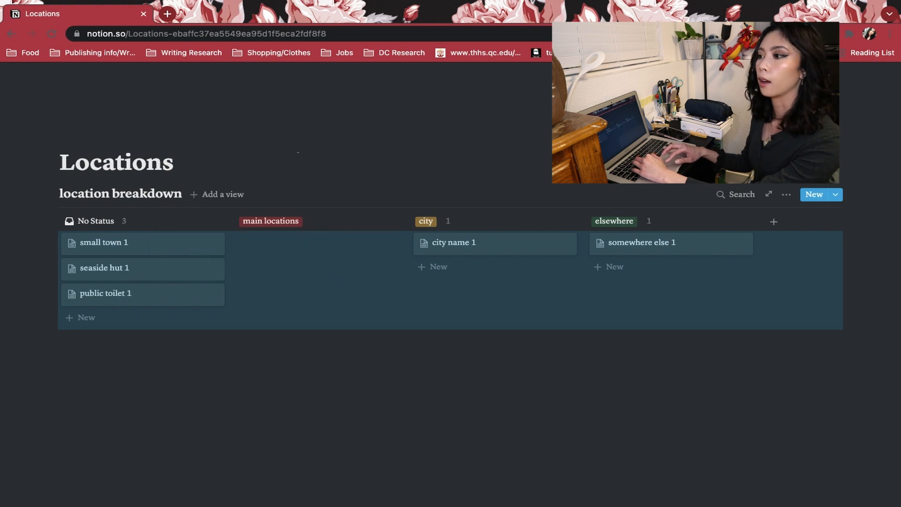
pyautogui.click(350, 181)
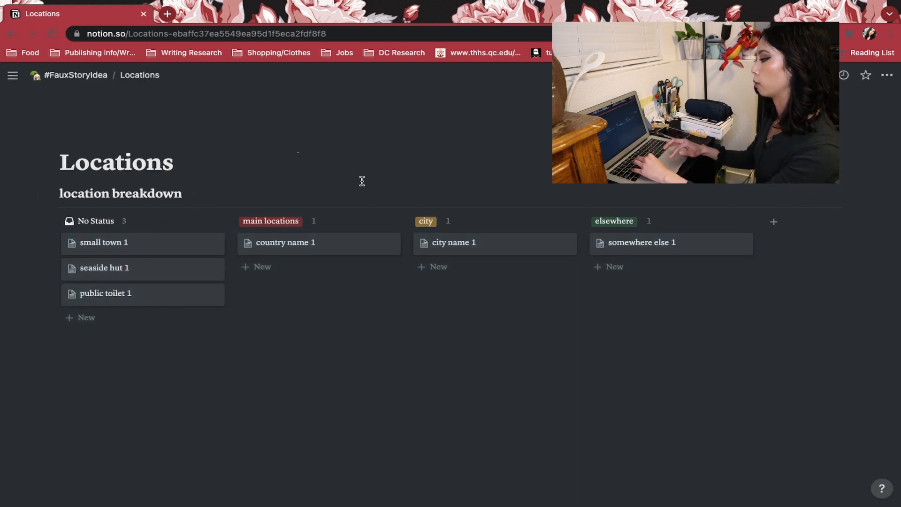
# Step: Rename the city column of the location breakdown board to "minor locations"
pyautogui.click(425, 223)
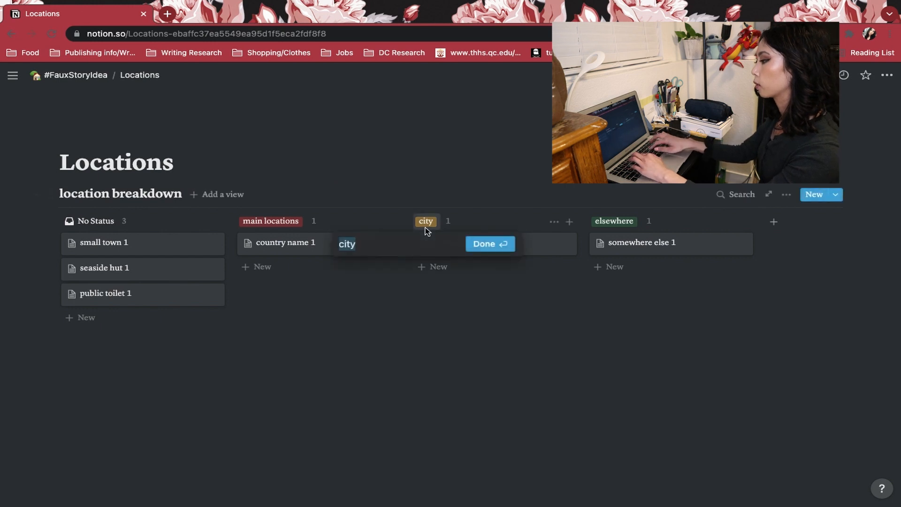
pyautogui.write('minor loca')
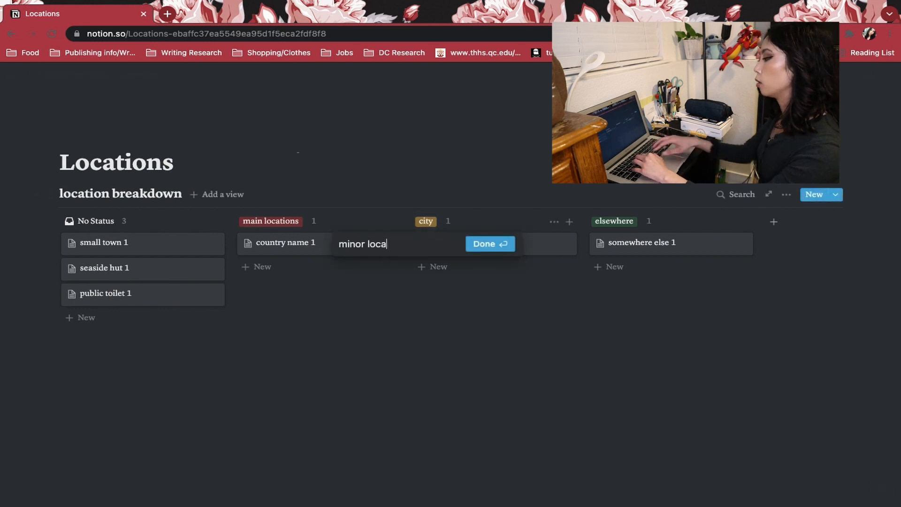
pyautogui.write('tions')
pyautogui.press('Return')
# Step: Rename the elsewhere column of the location breakdown board to "extra special locations"
pyautogui.click(610, 221)
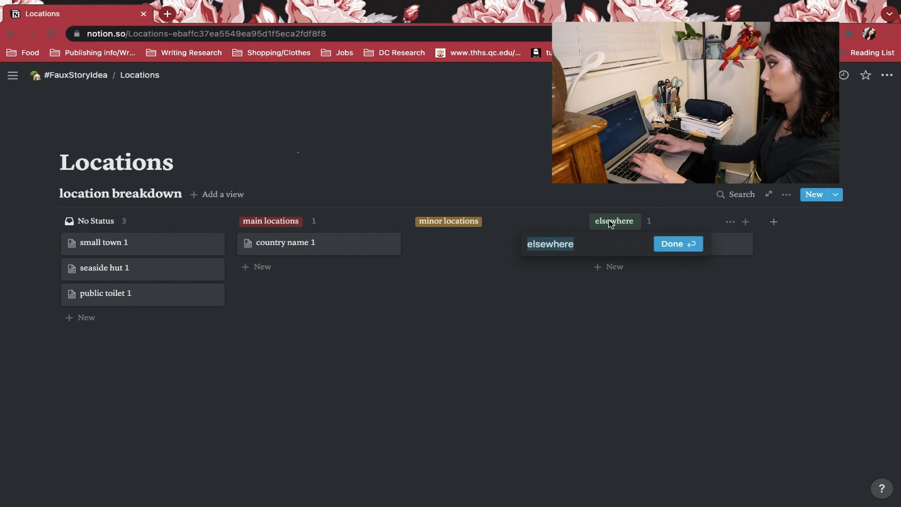
pyautogui.write('extra')
pyautogui.write(' loca')
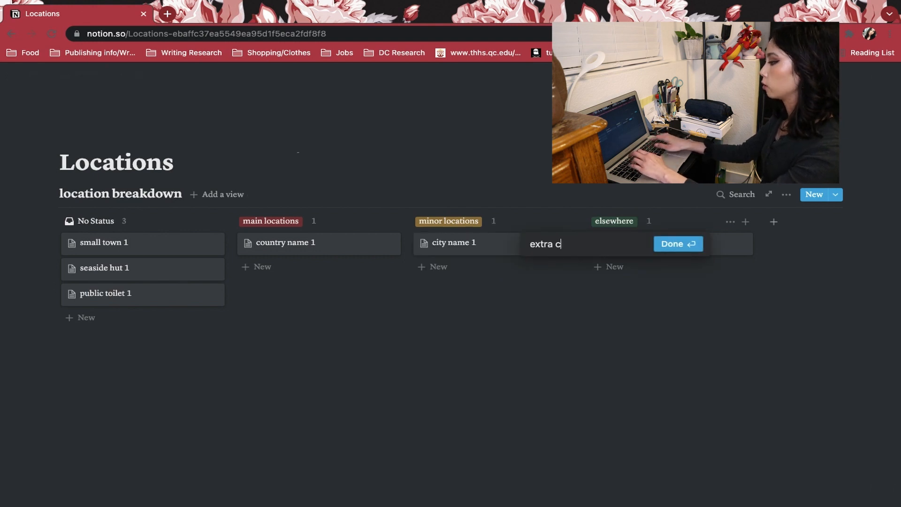
pyautogui.write('ial locatio')
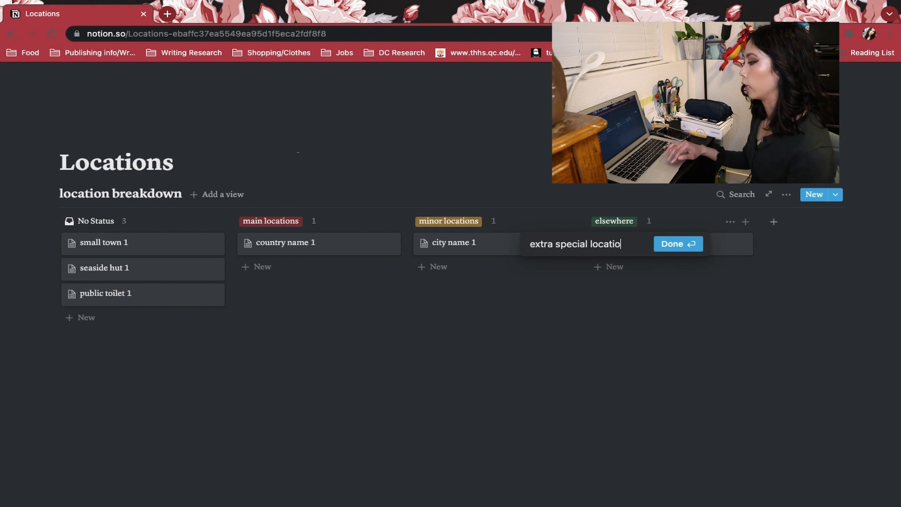
pyautogui.write('ns')
pyautogui.press('Return')
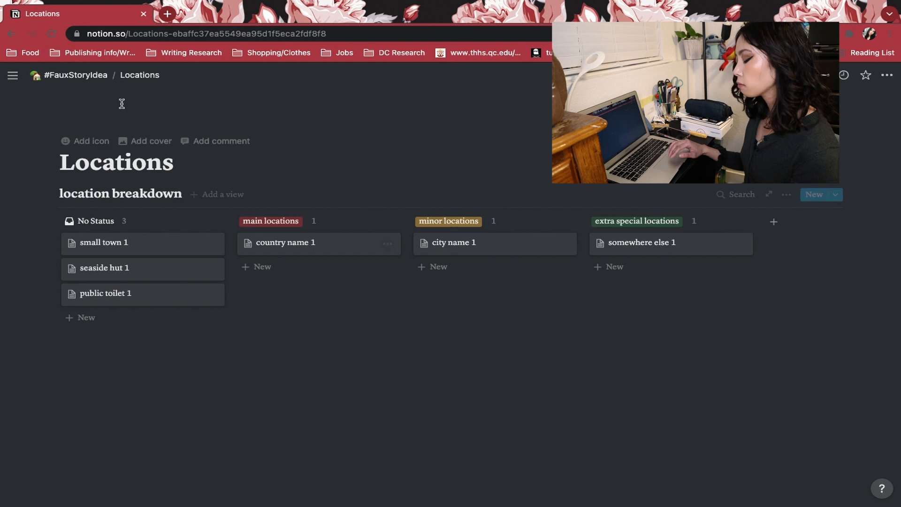
# Step: Open the Characters page from the #FauxStoryIdea contents and set it to full width
pyautogui.click(87, 76)
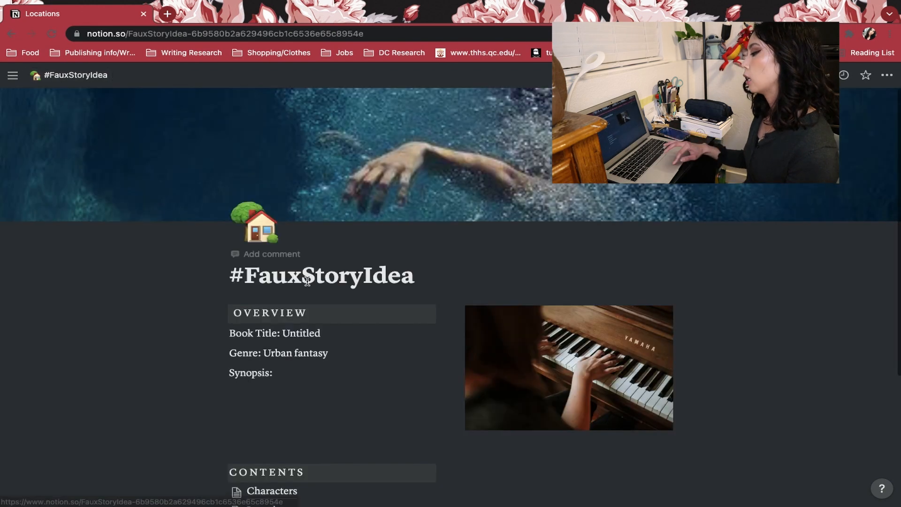
pyautogui.scroll(-3, 207, 399)
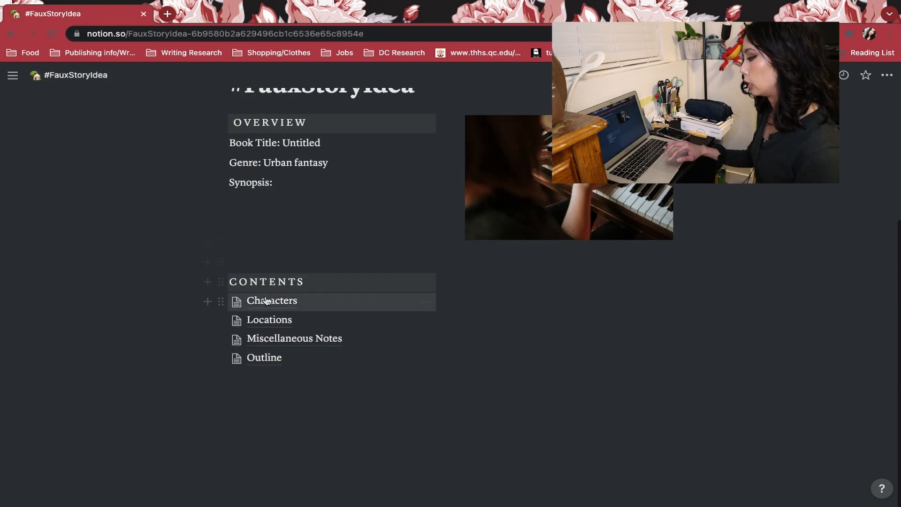
pyautogui.click(267, 305)
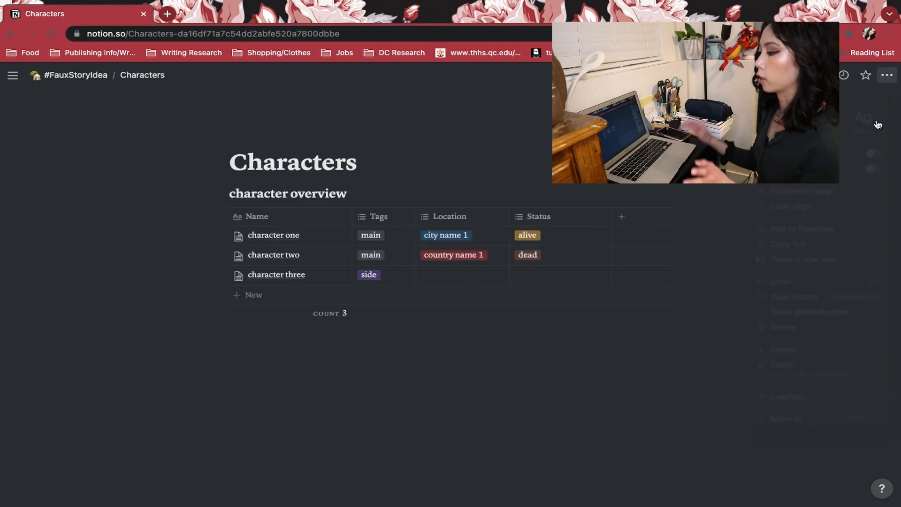
pyautogui.click(887, 75)
pyautogui.click(876, 173)
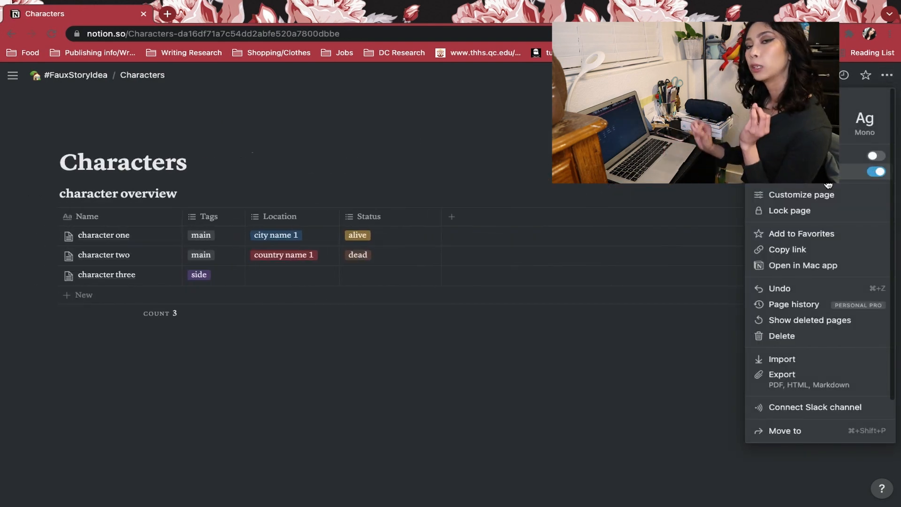
pyautogui.click(423, 371)
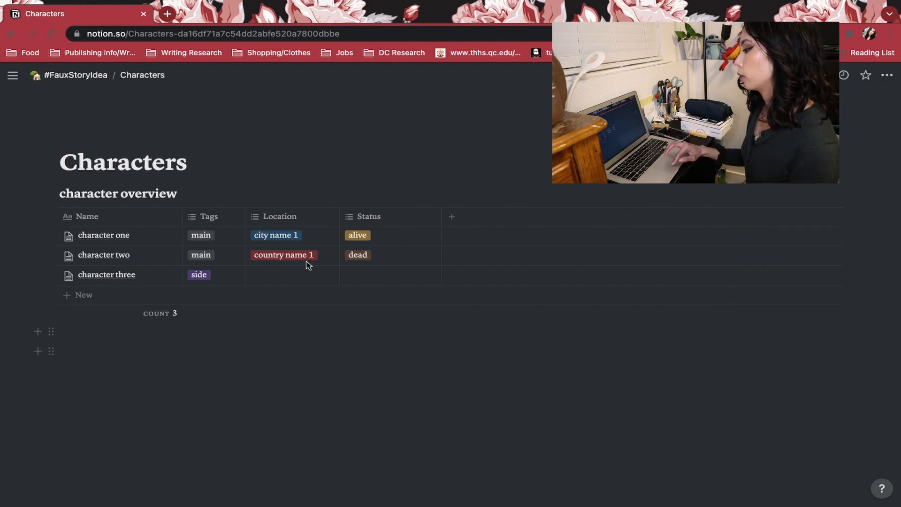
# Step: Open the character one entry of the character overview table and rename it "MC"
pyautogui.click(180, 232)
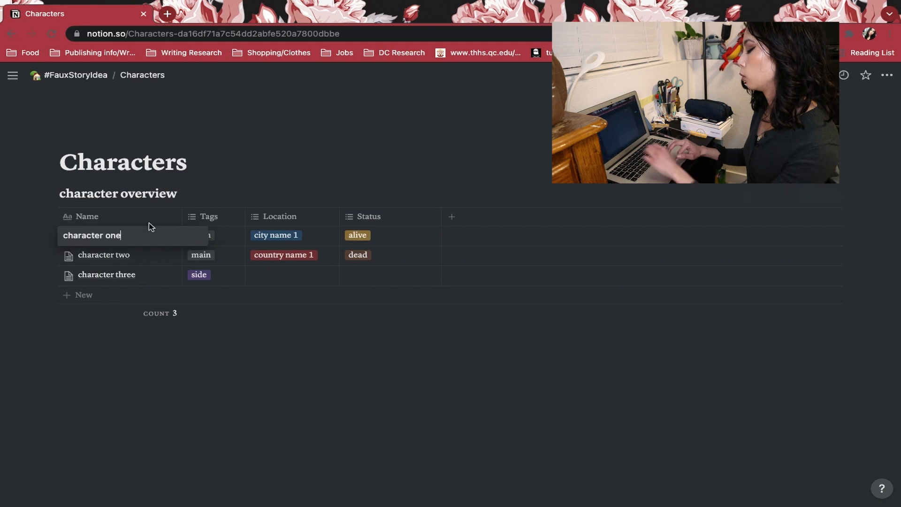
pyautogui.click(133, 179)
pyautogui.click(145, 236)
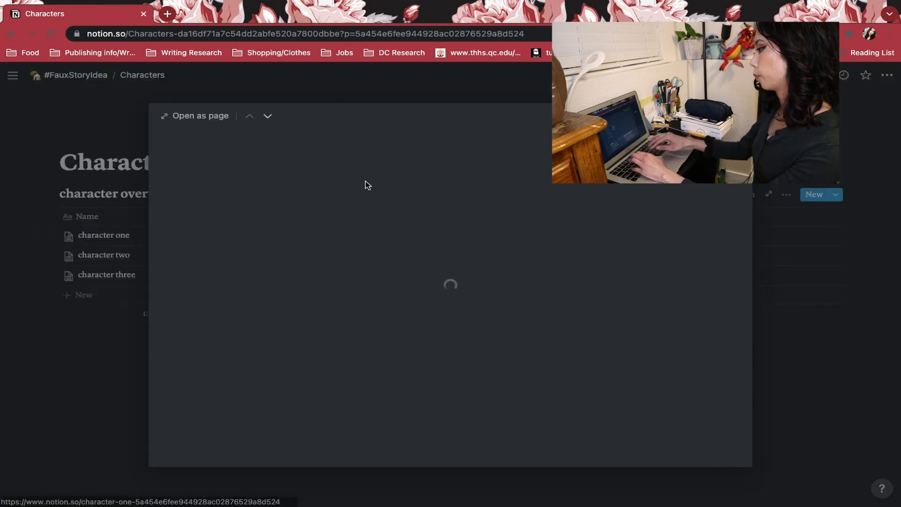
pyautogui.moveTo(364, 184); pyautogui.dragTo(181, 171)
pyautogui.write('Ma')
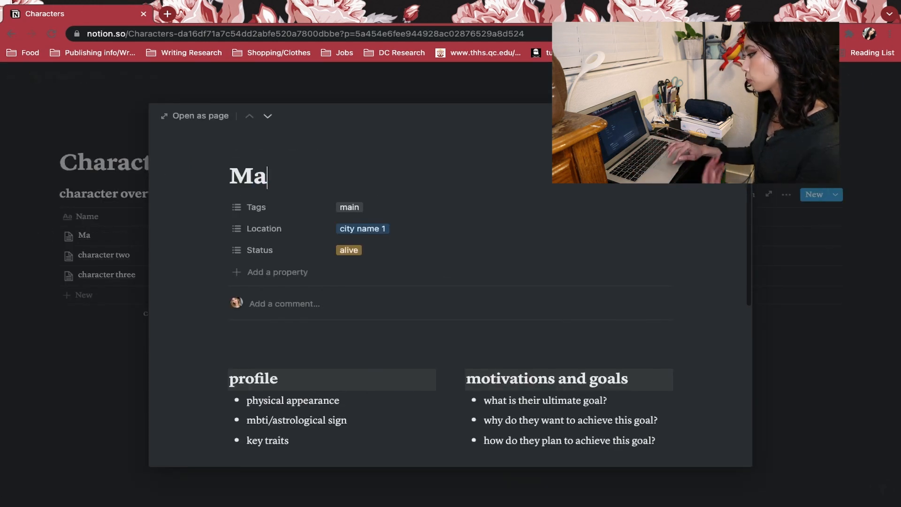
pyautogui.write('C')
pyautogui.press('BackSpace')
pyautogui.press('BackSpace')
pyautogui.write('C')
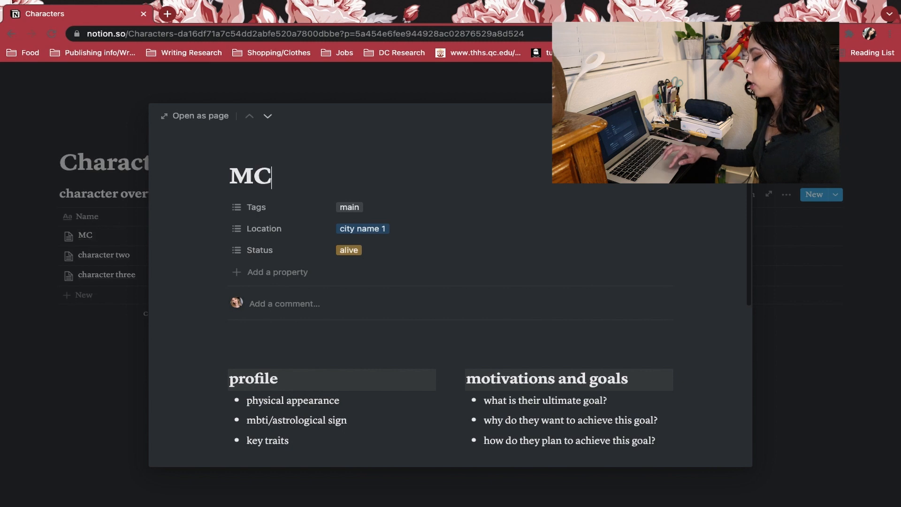
# Step: Replace the "mbti/astrological sign" bullet in the MC page's profile section with "personality"
pyautogui.click(529, 250)
pyautogui.click(220, 379)
pyautogui.scroll(-6, 219, 379)
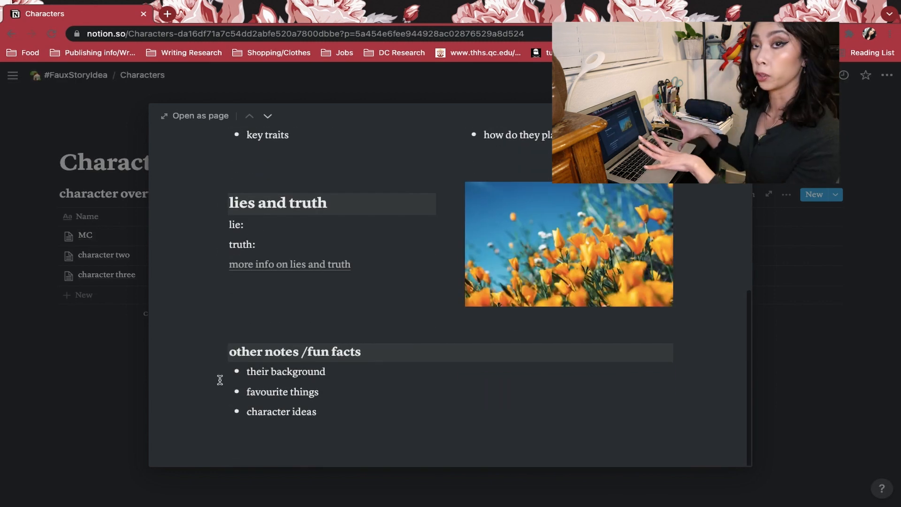
pyautogui.scroll(1, 219, 380)
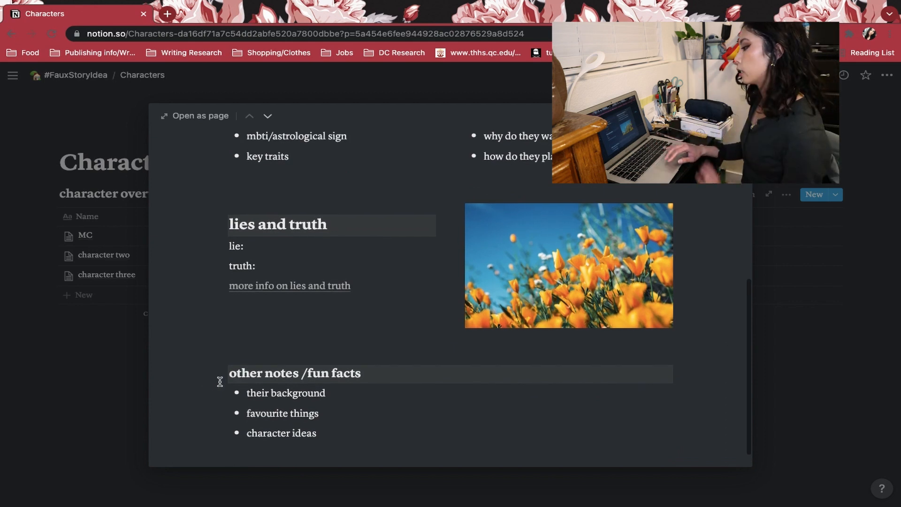
pyautogui.scroll(1, 220, 381)
pyautogui.scroll(1, 219, 381)
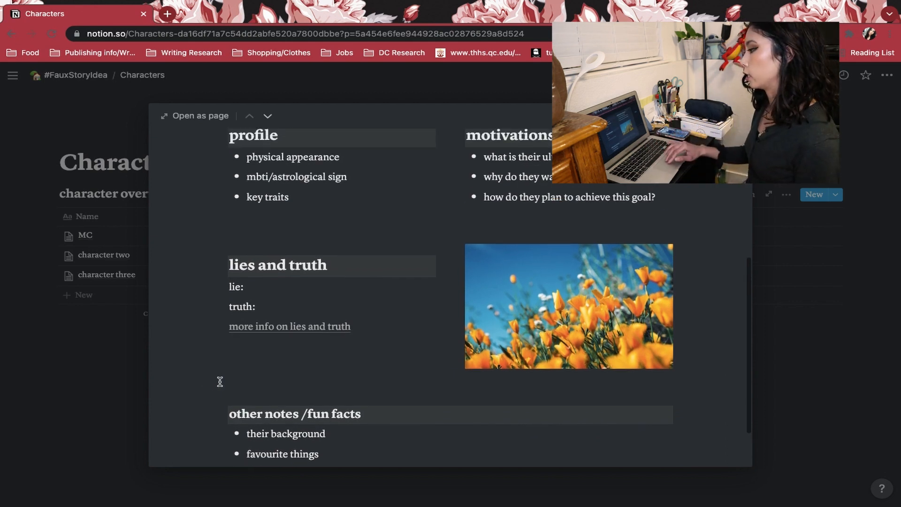
pyautogui.scroll(1, 219, 381)
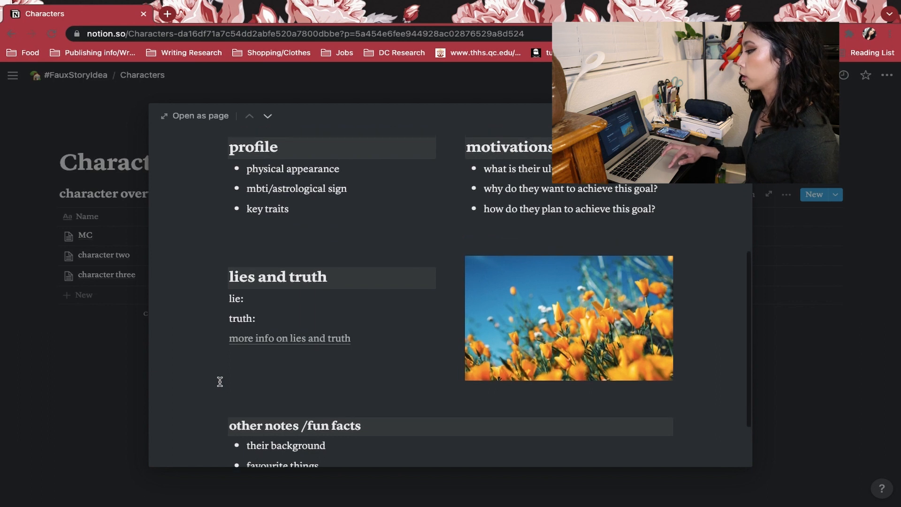
pyautogui.moveTo(354, 199); pyautogui.dragTo(246, 199)
pyautogui.write('personality')
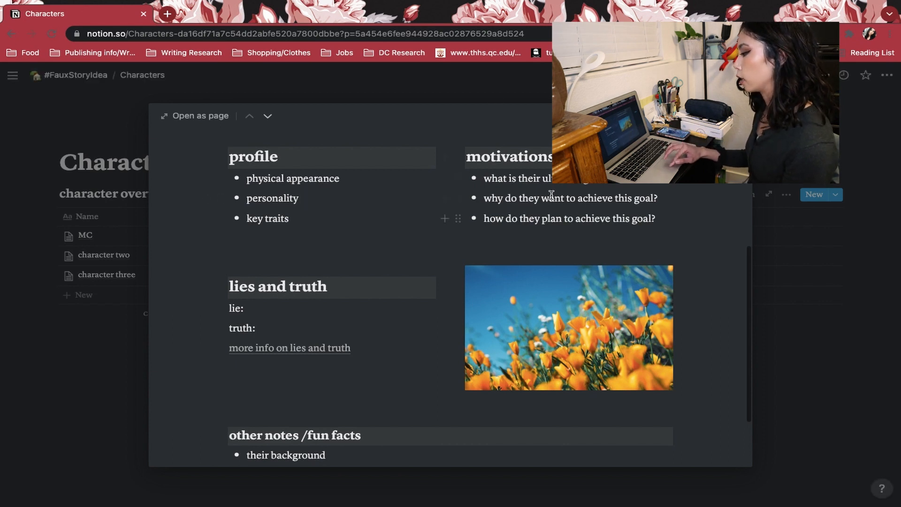
# Step: Replace the "key traits" bullet in the profile section with "do they get a POV?"
pyautogui.scroll(-3, 354, 291)
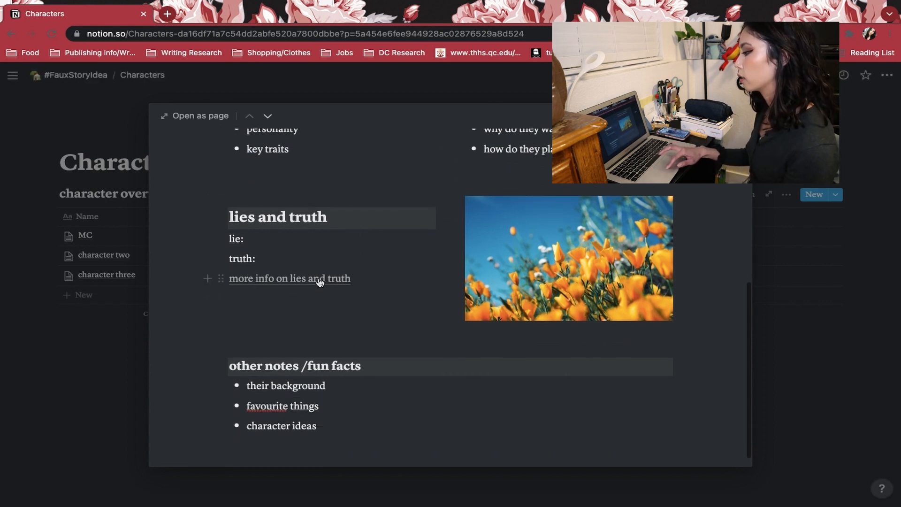
pyautogui.moveTo(328, 217); pyautogui.dragTo(230, 216)
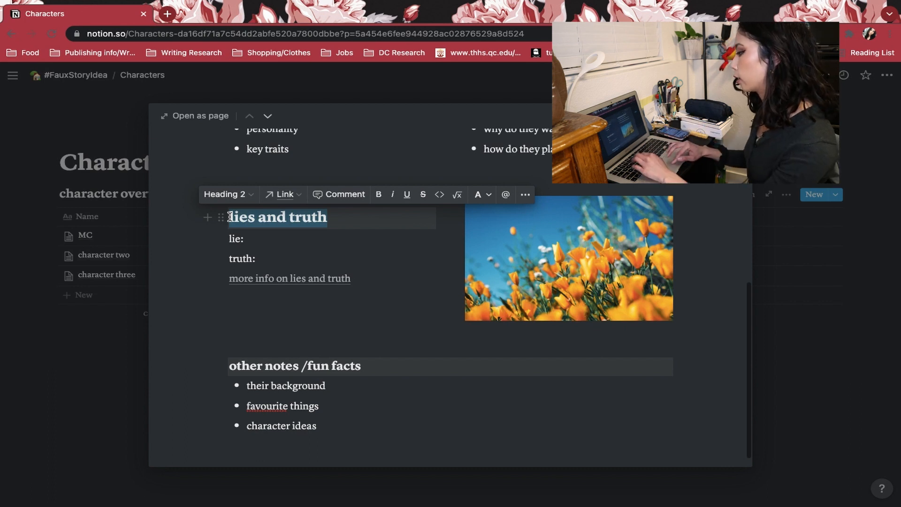
pyautogui.click(365, 135)
pyautogui.scroll(2, 365, 135)
pyautogui.click(340, 153)
pyautogui.scroll(1, 340, 153)
pyautogui.click(303, 207)
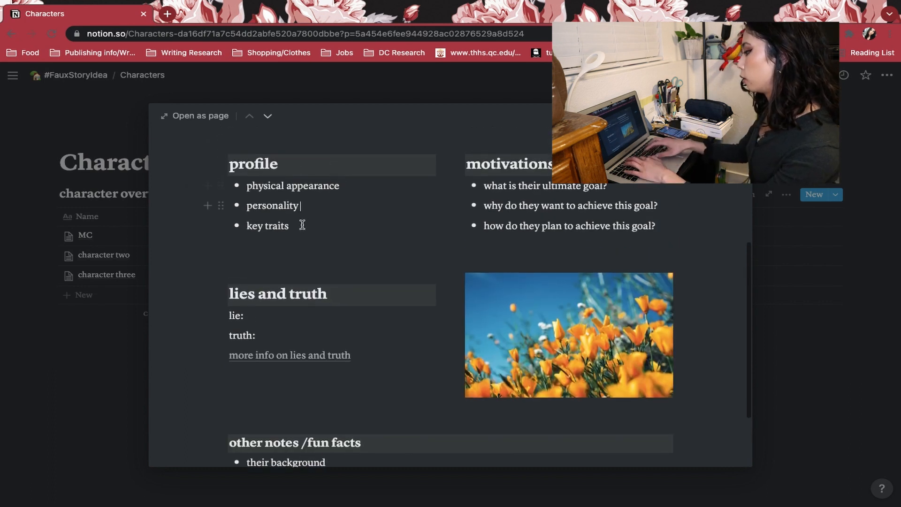
pyautogui.click(302, 227)
pyautogui.moveTo(302, 228); pyautogui.dragTo(252, 228)
pyautogui.write('do te')
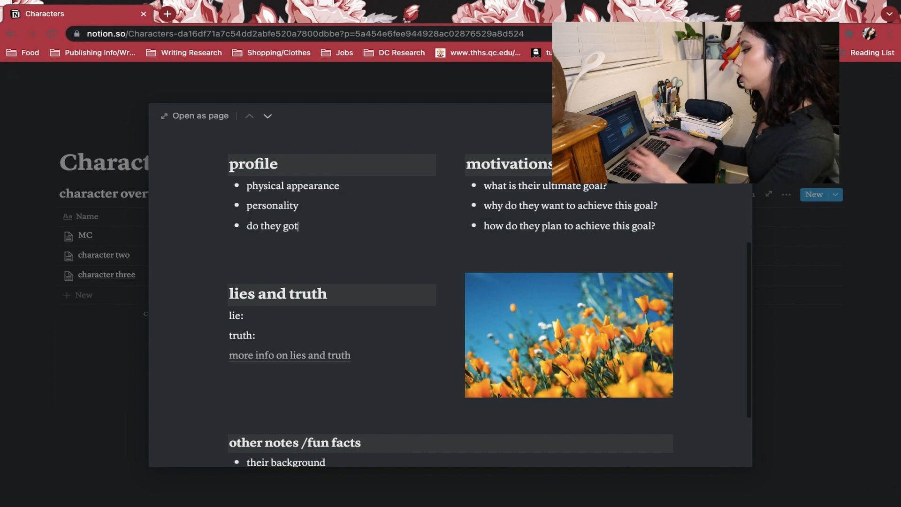
pyautogui.write('ey get a POV?')
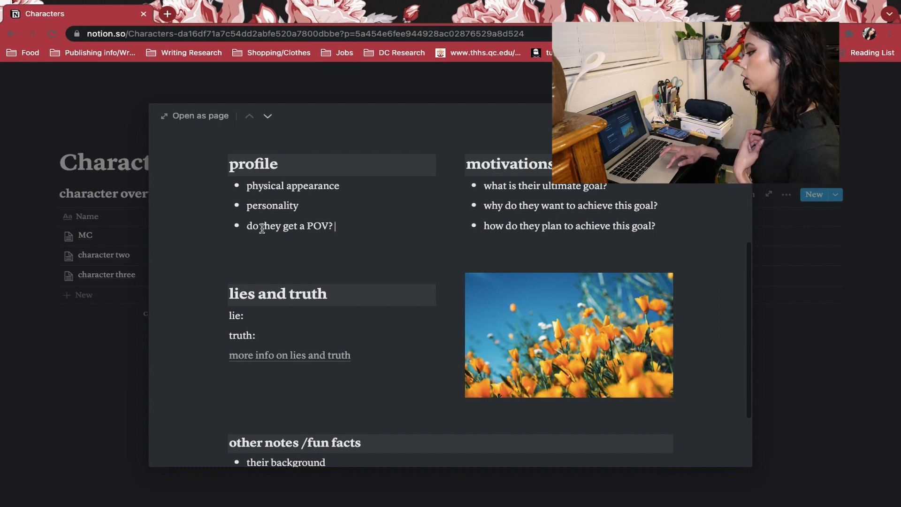
# Step: Rename the "lies and truth" heading to "Key traits" and replace the three lines beneath it with an empty bulleted list
pyautogui.moveTo(334, 298); pyautogui.dragTo(228, 298)
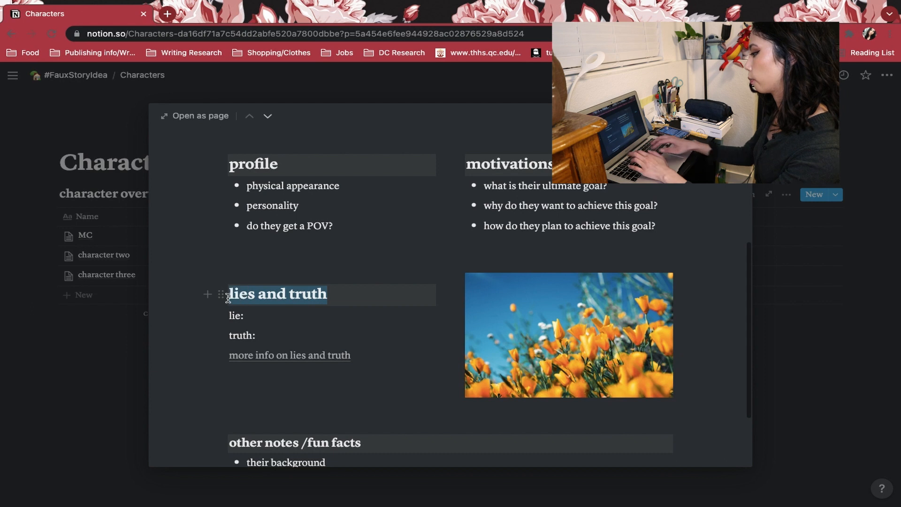
pyautogui.write('Key traits')
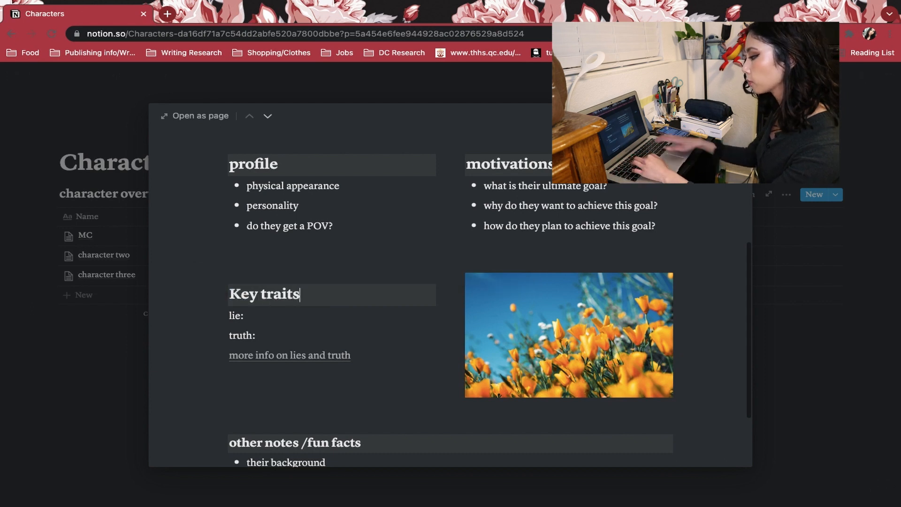
pyautogui.moveTo(355, 355); pyautogui.dragTo(207, 315)
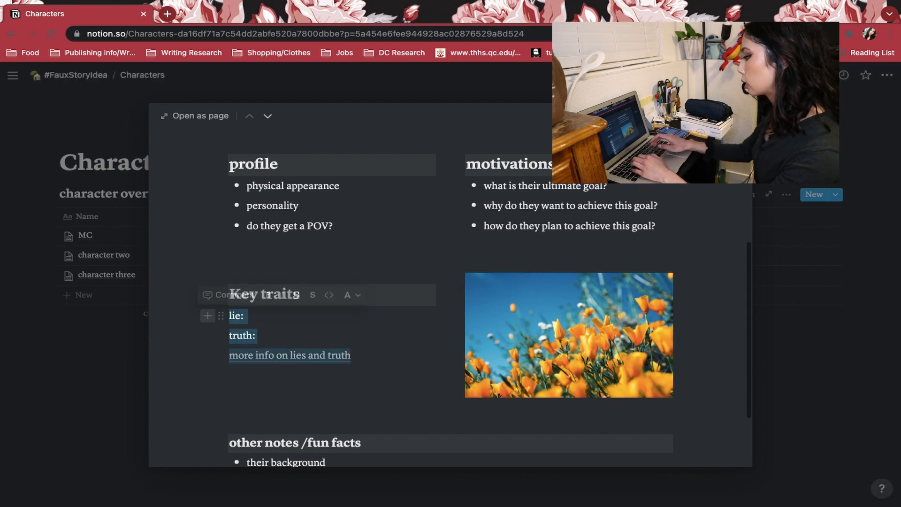
pyautogui.press('BackSpace')
pyautogui.write('/bu')
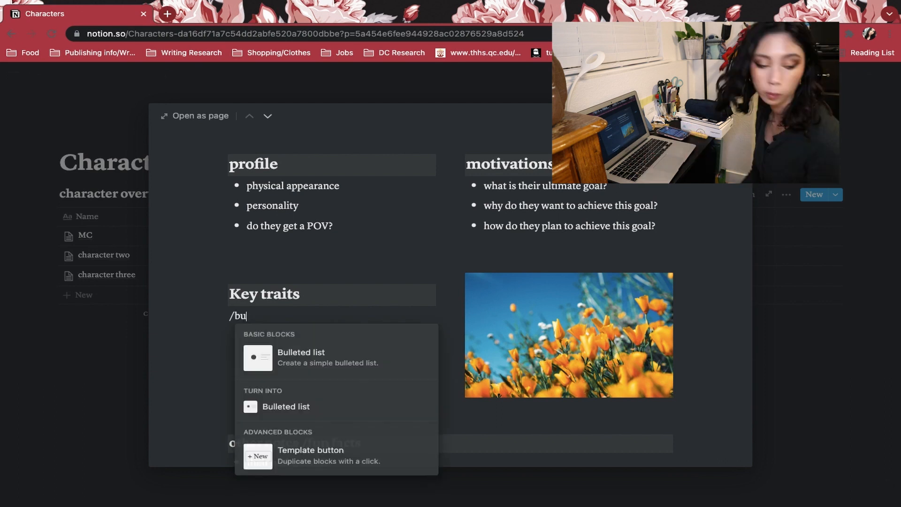
pyautogui.press('Return')
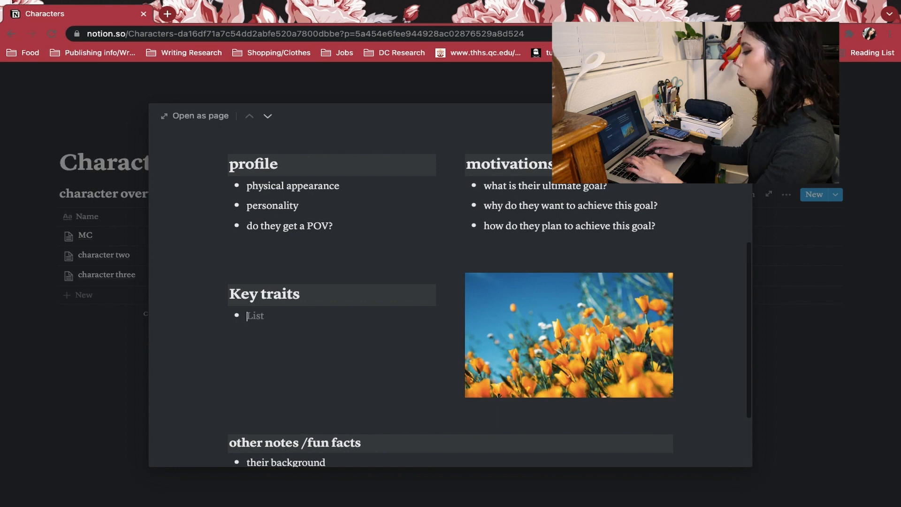
# Step: Enter "Birthday + age" as the first bullet under Key traits
pyautogui.write('Birth')
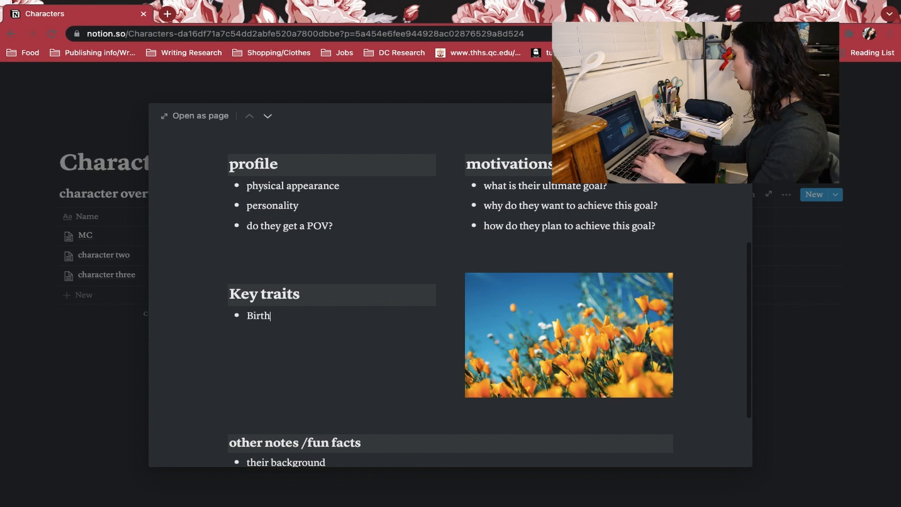
pyautogui.write('day')
pyautogui.press('Return')
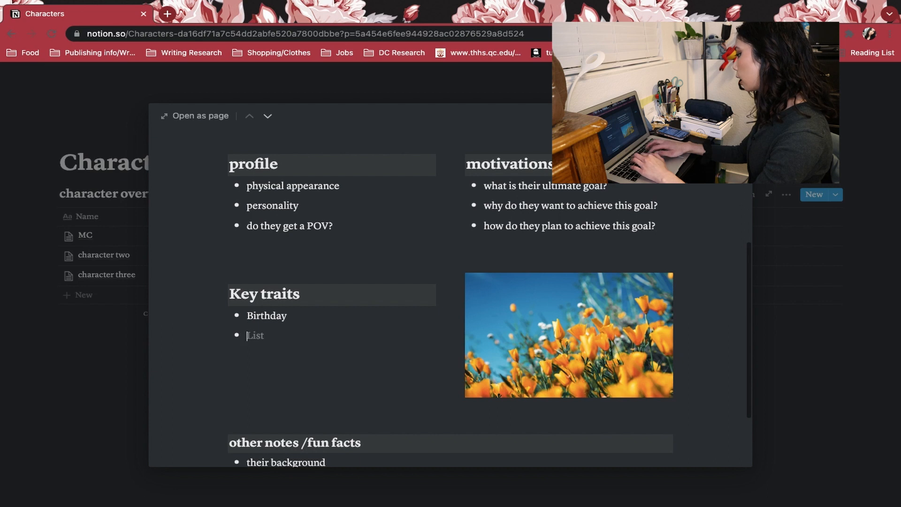
pyautogui.press('BackSpace')
pyautogui.write('how they p')
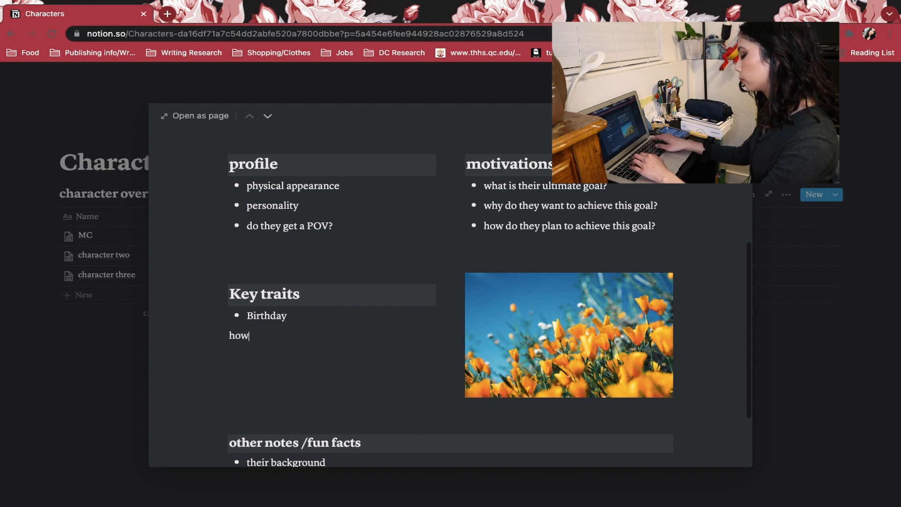
pyautogui.press('BackSpace')
pyautogui.press('BackSpace')
pyautogui.press('BackSpace')
pyautogui.press('BackSpace')
pyautogui.press('BackSpace')
pyautogui.press('BackSpace')
pyautogui.press('BackSpace')
pyautogui.press('BackSpace')
pyautogui.press('BackSpace')
pyautogui.press('BackSpace')
pyautogui.press('BackSpace')
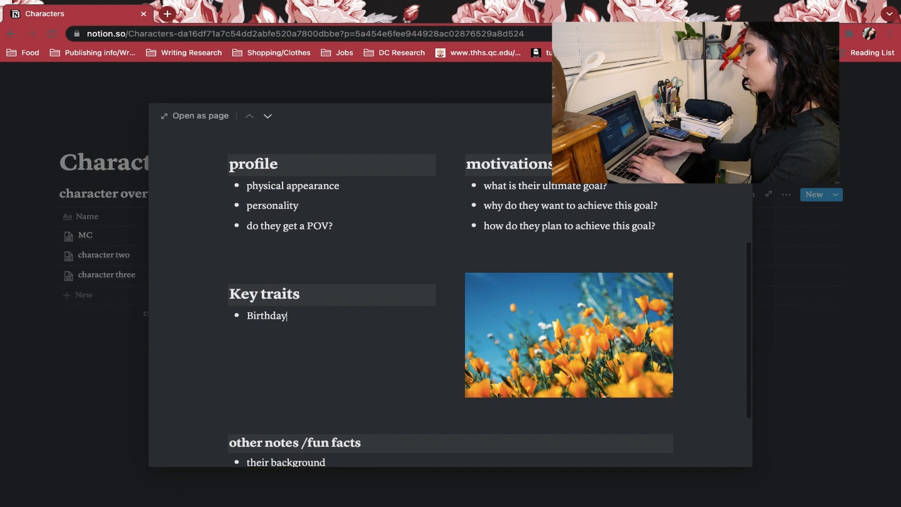
pyautogui.write('+ age')
pyautogui.press('Return')
# Step: Add the bullets "how they speak", "how they dress" and "habits" to the Key traits list
pyautogui.write('how t')
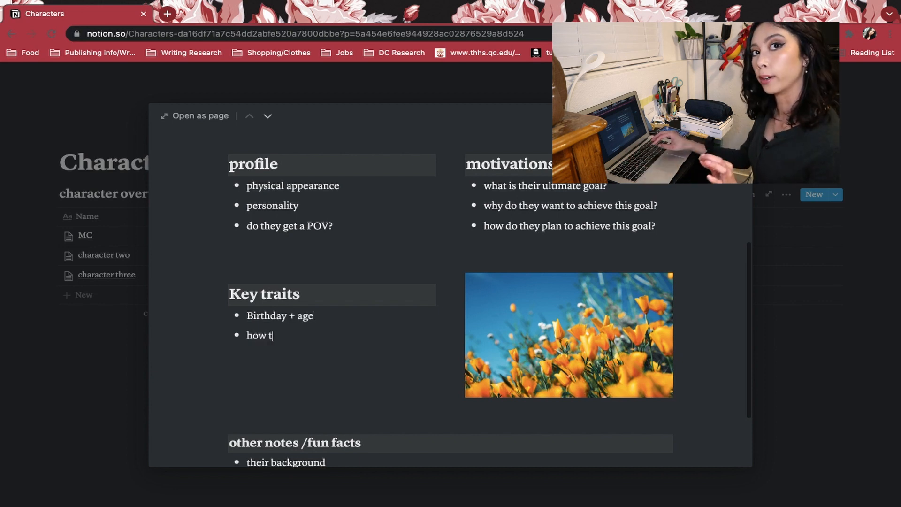
pyautogui.write('hey speak')
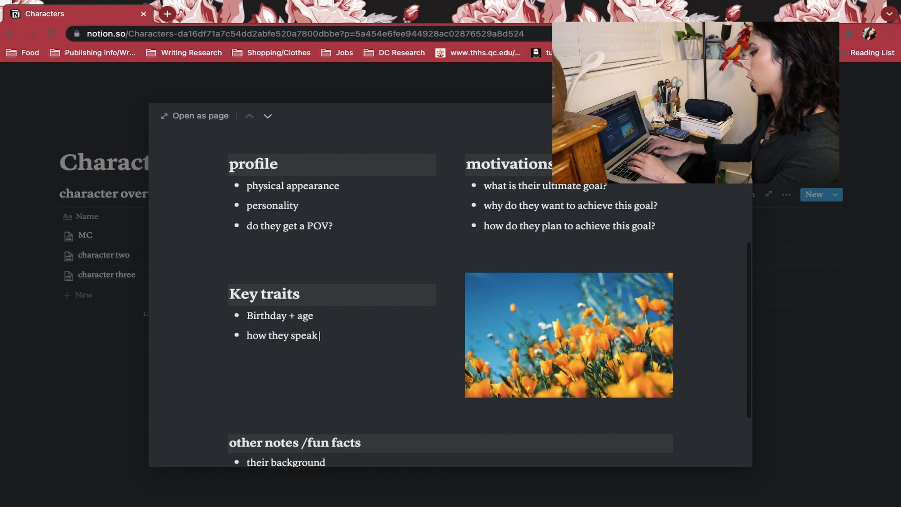
pyautogui.press('Return')
pyautogui.write('how ')
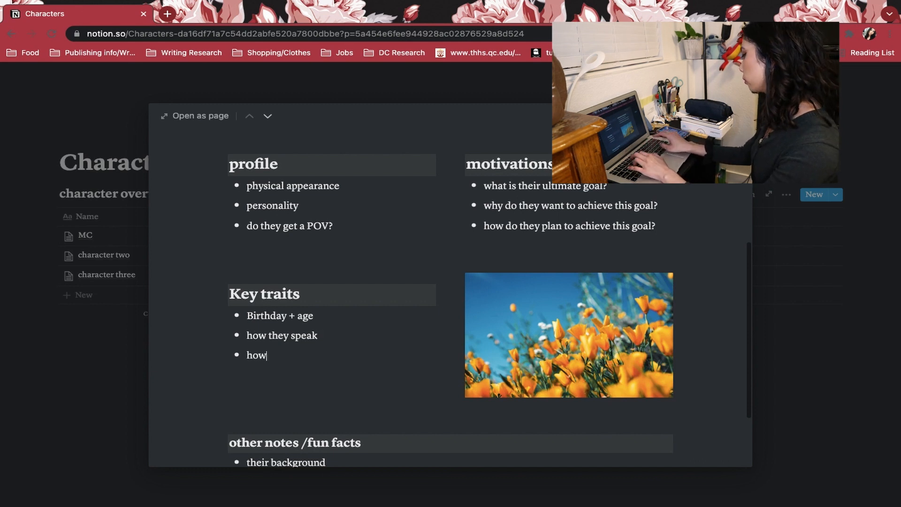
pyautogui.write('t')
pyautogui.press('BackSpace')
pyautogui.write('they dress')
pyautogui.press('Return')
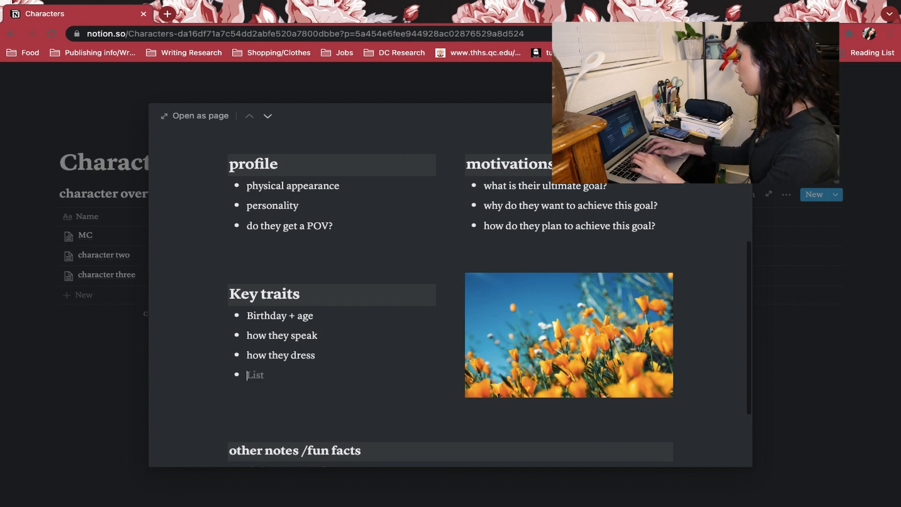
pyautogui.write('habits')
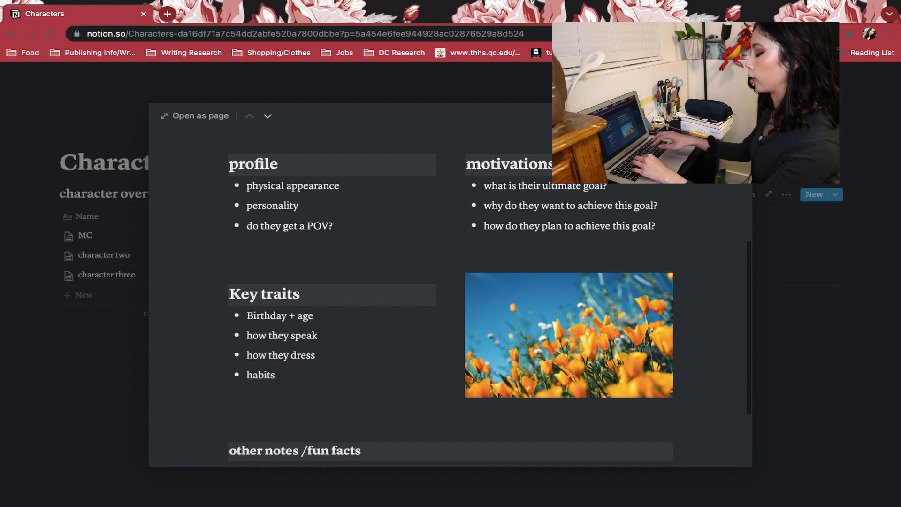
# Step: Insert a "their diction" bullet between "how they speak" and "how they dress" in the Key traits list
pyautogui.click(341, 336)
pyautogui.press('Return')
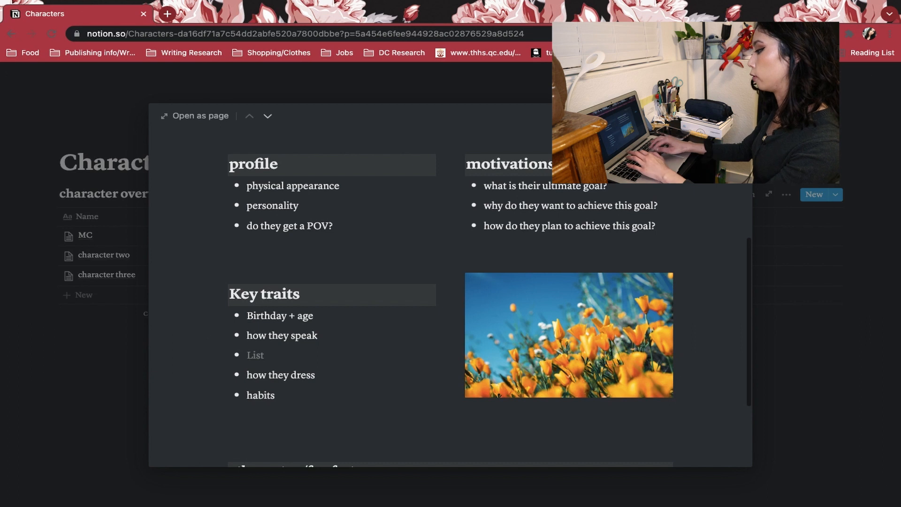
pyautogui.write('their diction')
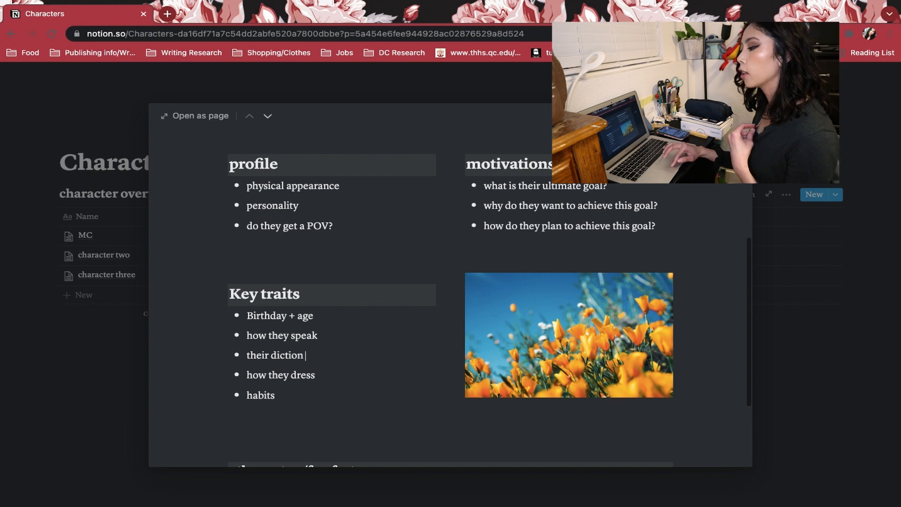
# Step: Change the last Key traits bullet to "habits:" and add a "quirks:" bullet below it
pyautogui.scroll(-1, 451, 301)
pyautogui.click(289, 374)
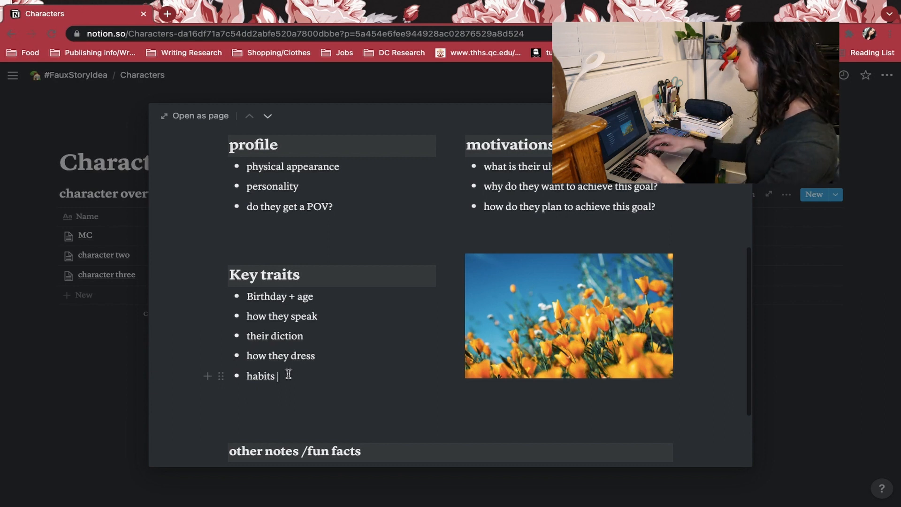
pyautogui.click(288, 375)
pyautogui.write(':')
pyautogui.press('Return')
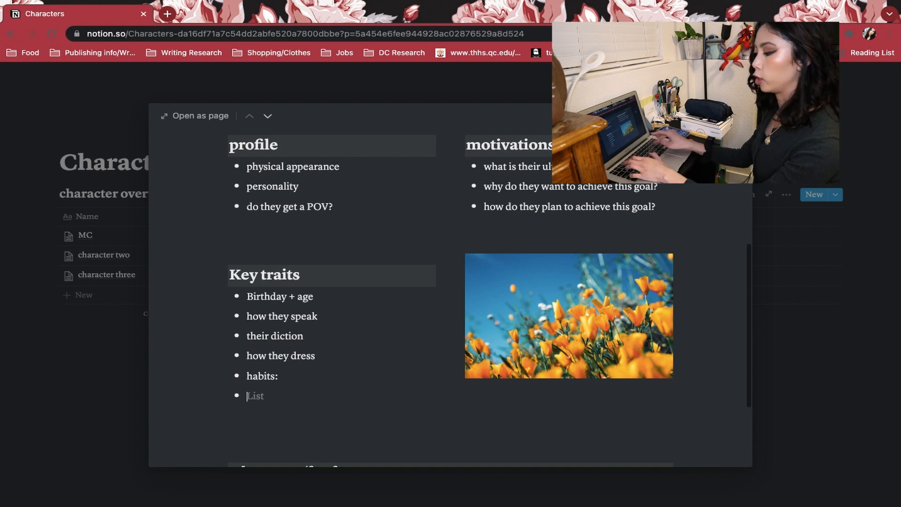
pyautogui.write('quirks:')
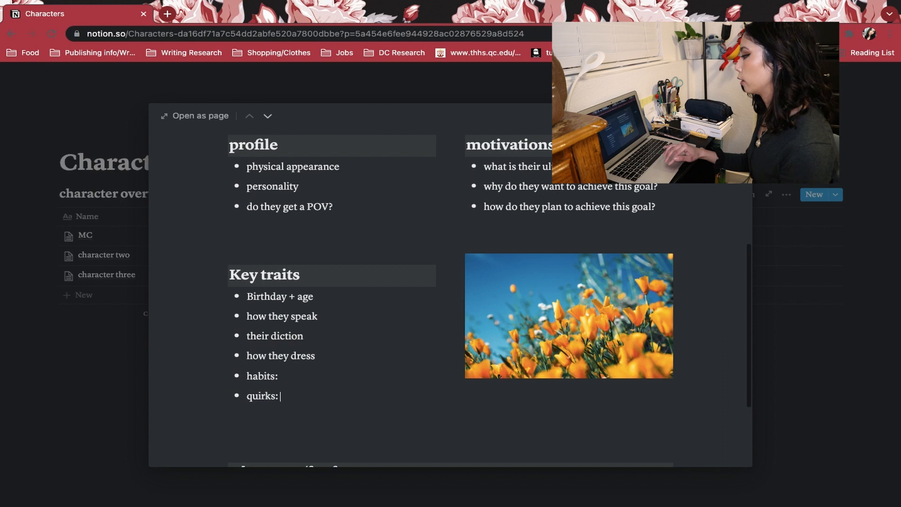
# Step: Clear the three goal questions under "motivations and goals", keeping one empty bullet
pyautogui.scroll(2, 516, 305)
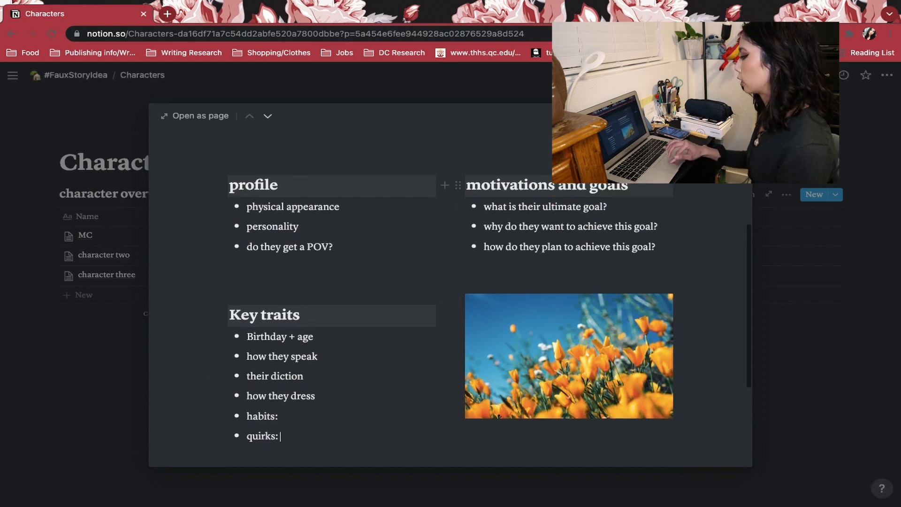
pyautogui.click(661, 240)
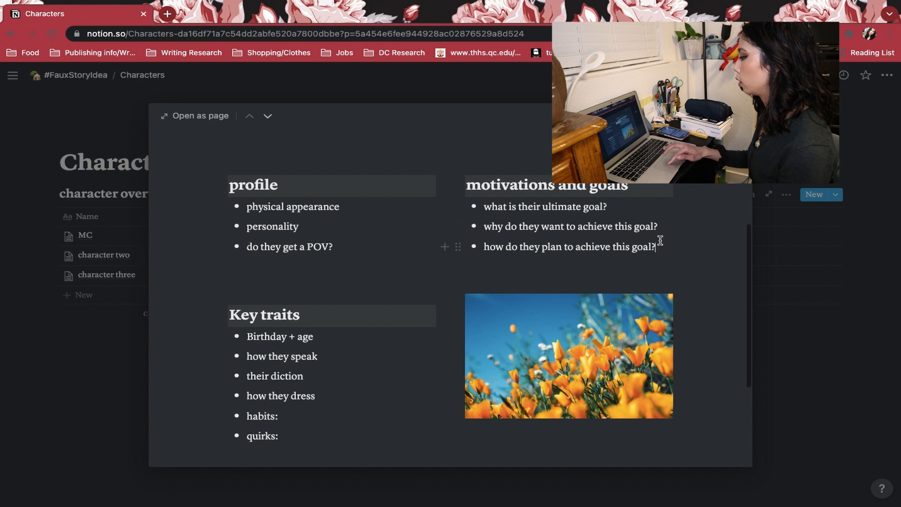
pyautogui.moveTo(661, 240); pyautogui.dragTo(472, 169)
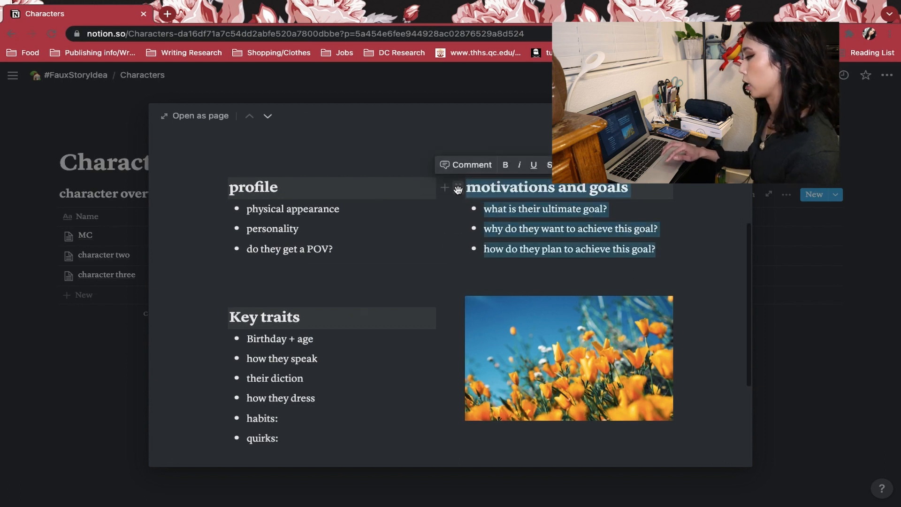
pyautogui.click(457, 189)
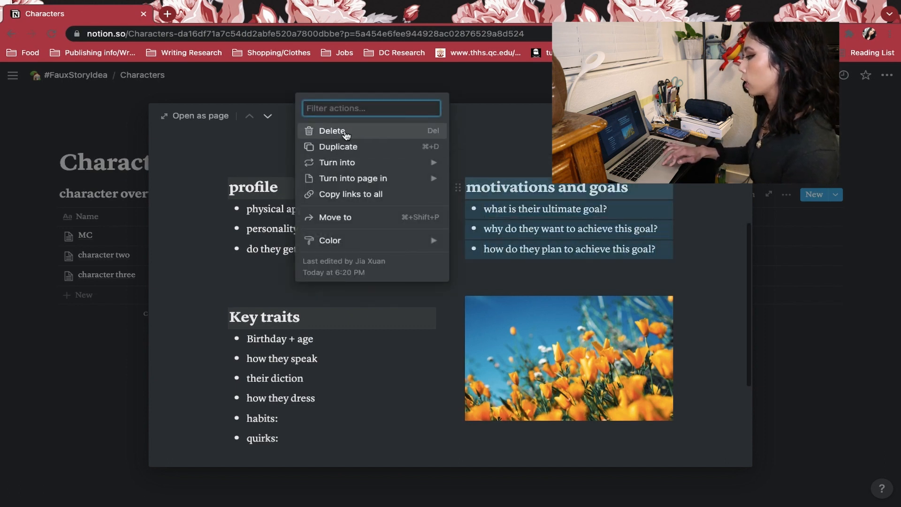
pyautogui.click(598, 249)
pyautogui.click(664, 253)
pyautogui.moveTo(664, 253); pyautogui.dragTo(470, 207)
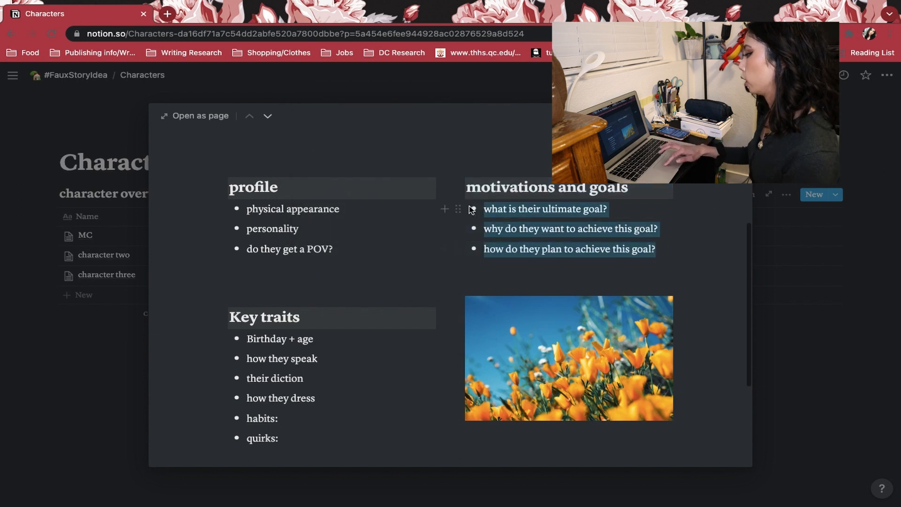
pyautogui.press('BackSpace')
# Step: Rename the "motivations and goals" heading to "intended arc for the story"
pyautogui.moveTo(634, 190); pyautogui.dragTo(466, 187)
pyautogui.write('intende')
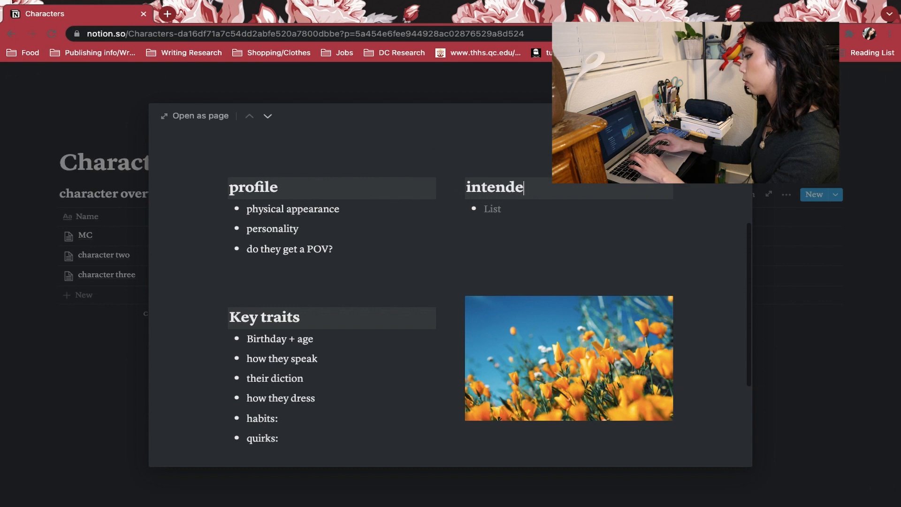
pyautogui.write('d arc f')
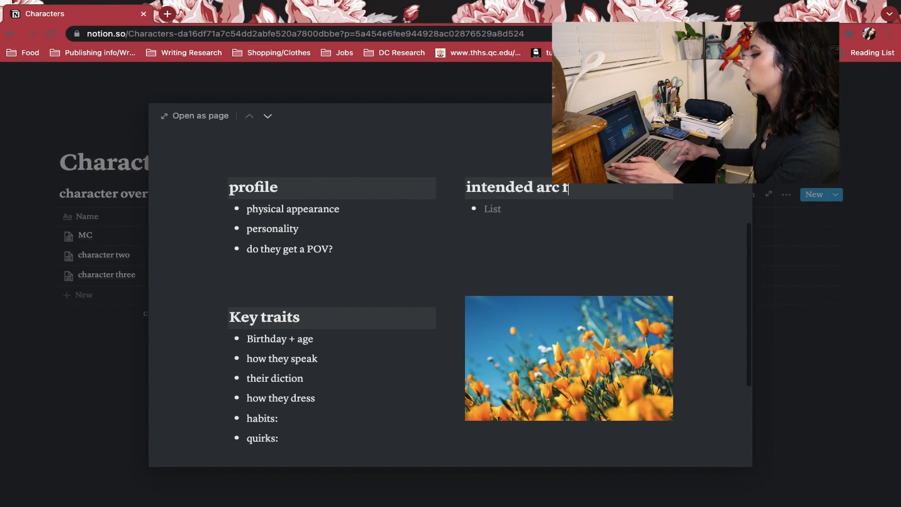
pyautogui.write('or the story')
pyautogui.click(511, 220)
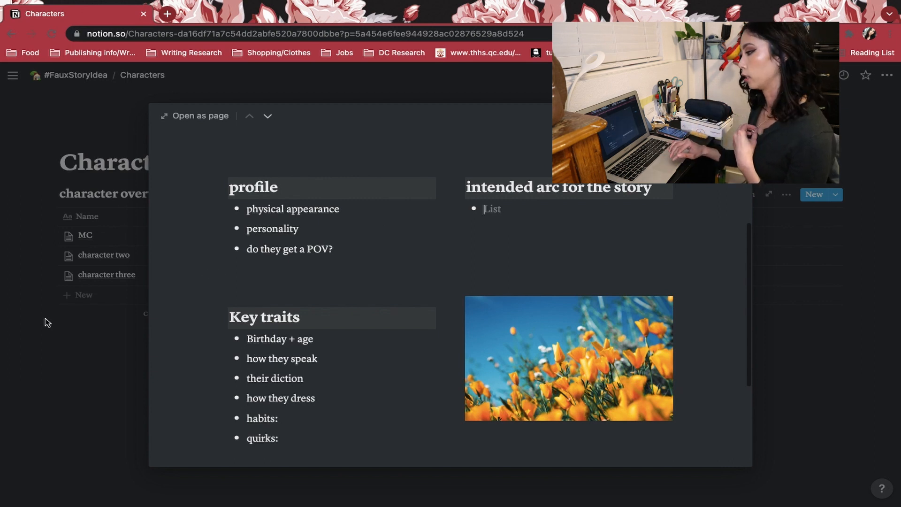
# Step: Rename the MC page's Location property to "pov?"
pyautogui.scroll(4, 372, 269)
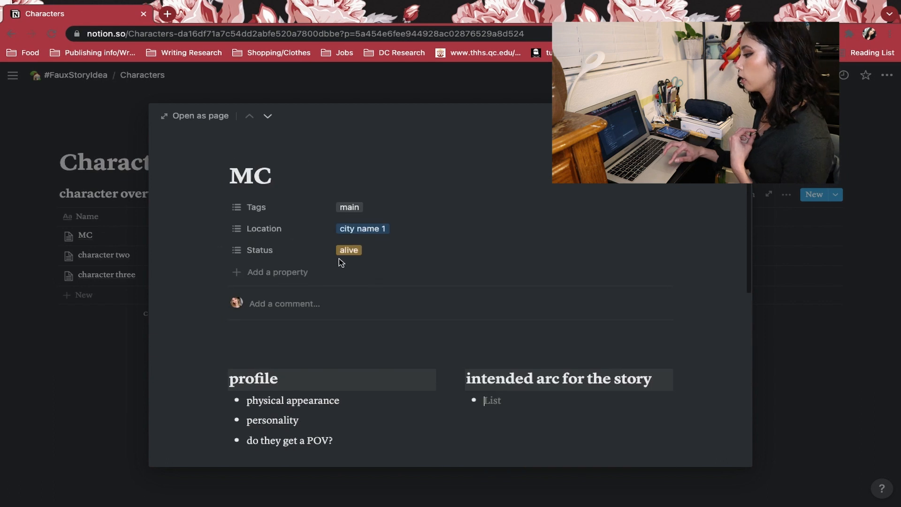
pyautogui.click(254, 235)
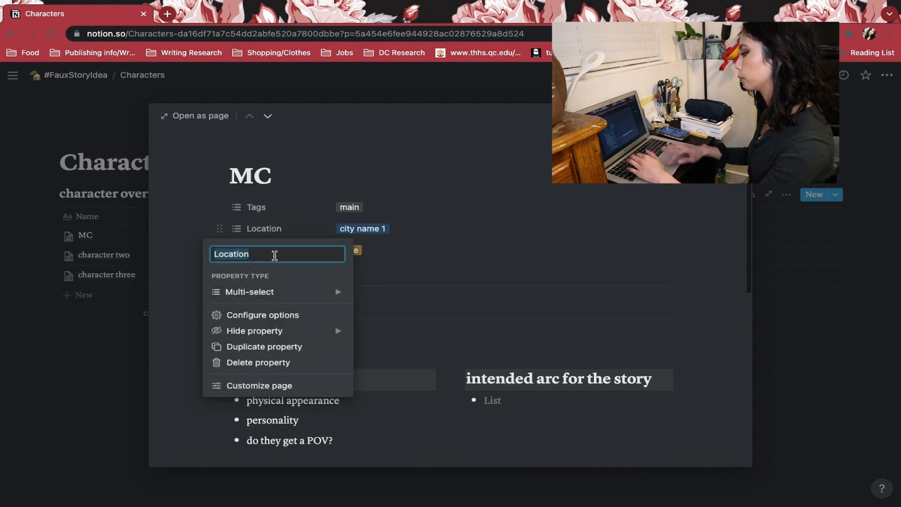
pyautogui.write('pov?')
pyautogui.press('Return')
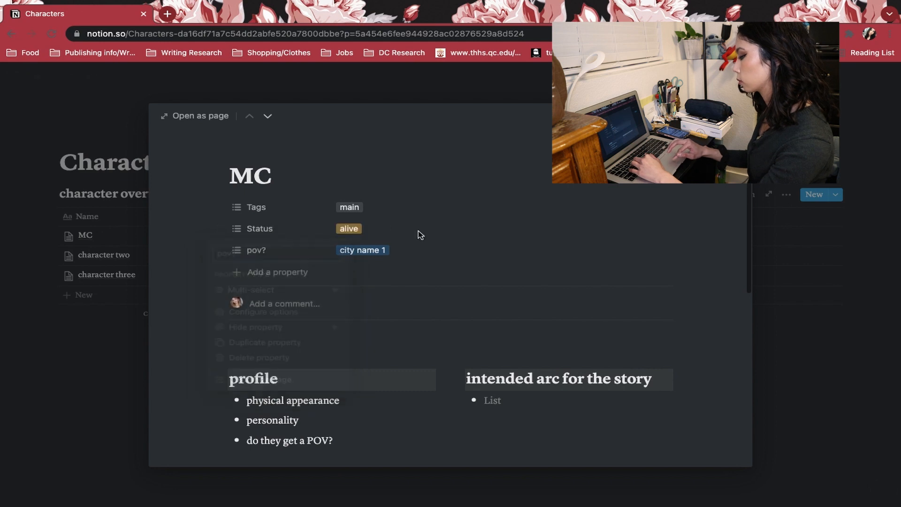
# Step: Replace the "city name 1" tag in MC's "pov?" property with a new "yes" option
pyautogui.click(392, 254)
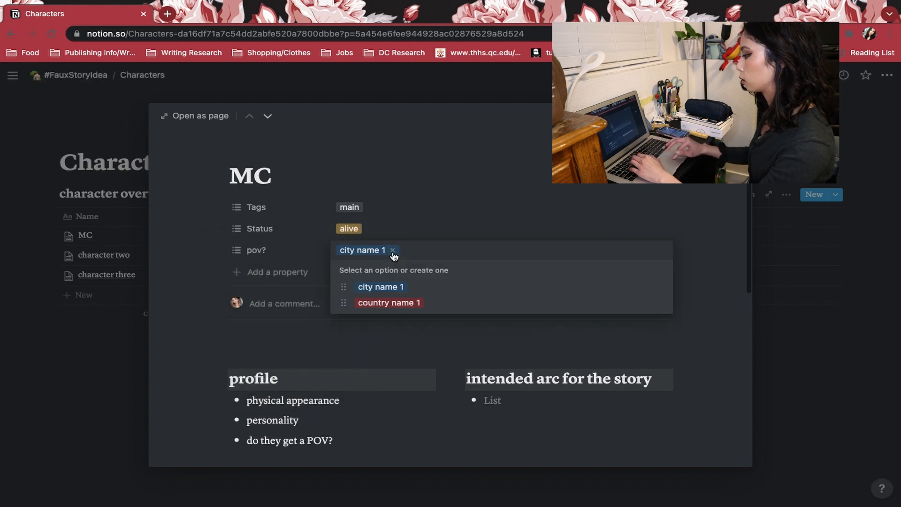
pyautogui.click(393, 250)
pyautogui.write('yes')
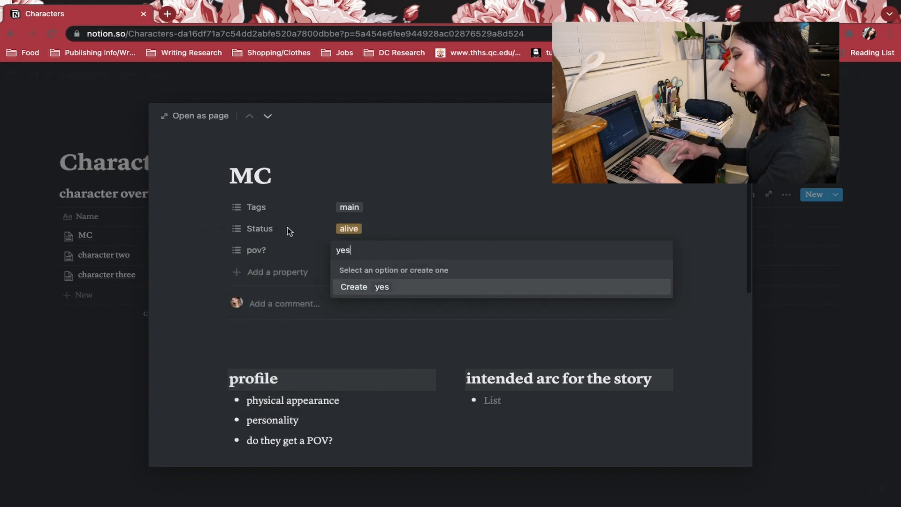
pyautogui.press('Return')
pyautogui.press('Escape')
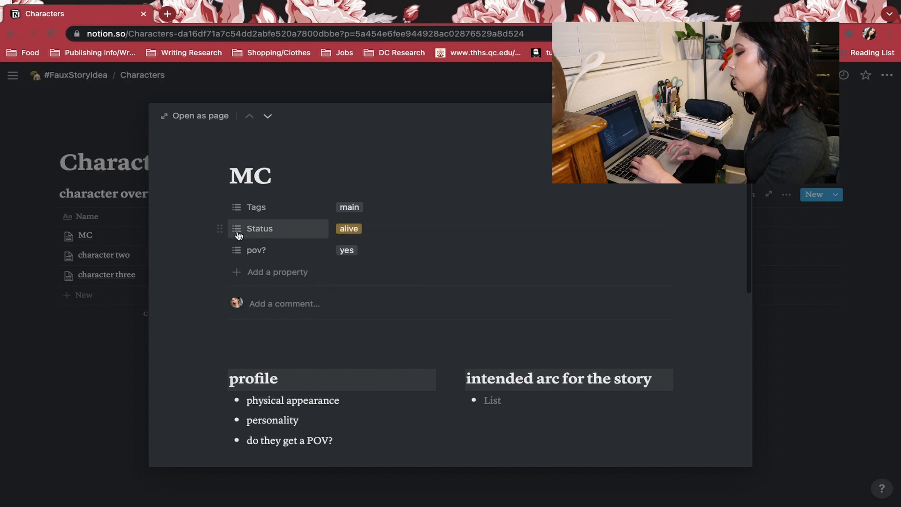
# Step: Replace the "alive" tag in MC's Status property with a new "good?" option
pyautogui.click(238, 230)
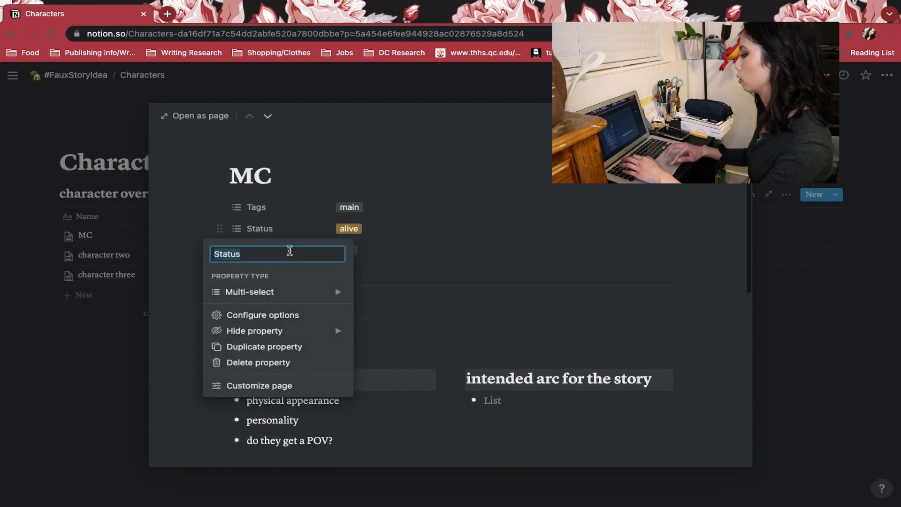
pyautogui.click(374, 230)
pyautogui.click(375, 229)
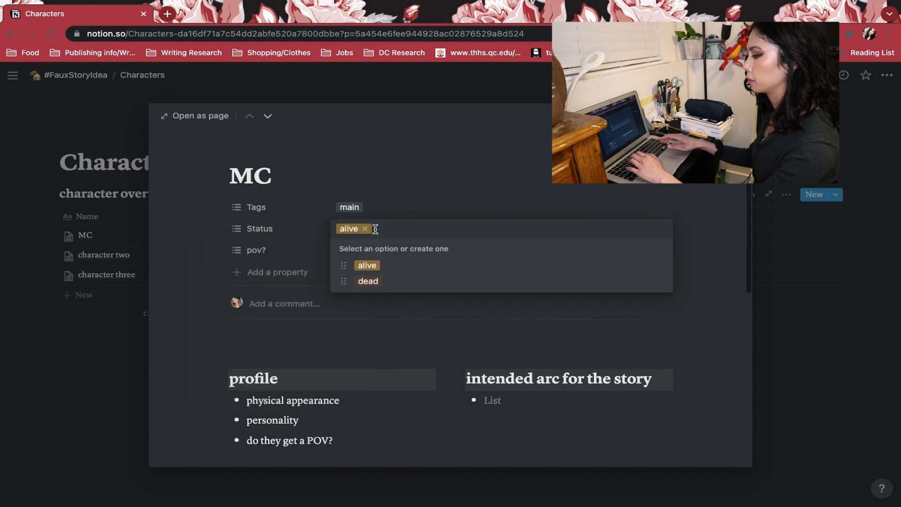
pyautogui.press('BackSpace')
pyautogui.write('good')
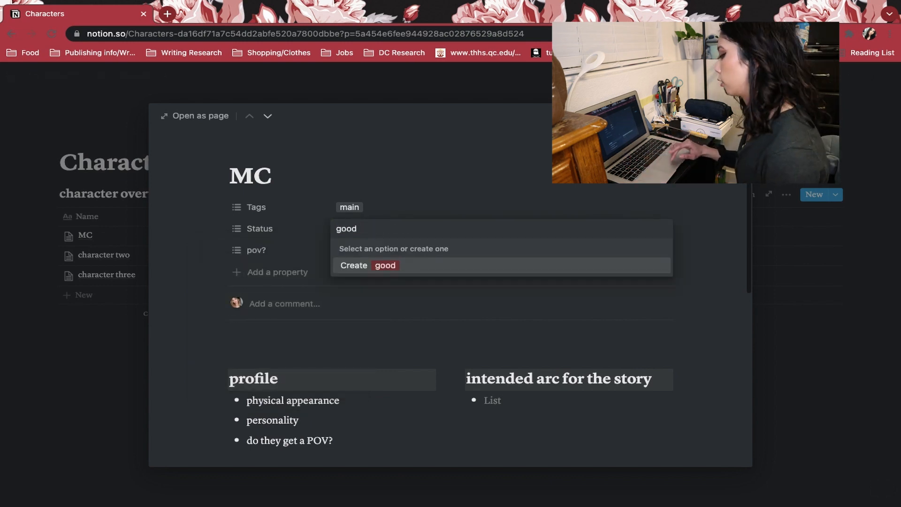
pyautogui.write('?')
pyautogui.press('Return')
pyautogui.click(418, 338)
# Step: Clear the bullets under "other notes /fun facts" to a single empty one and shorten the heading to "other notes"
pyautogui.scroll(-1, 418, 337)
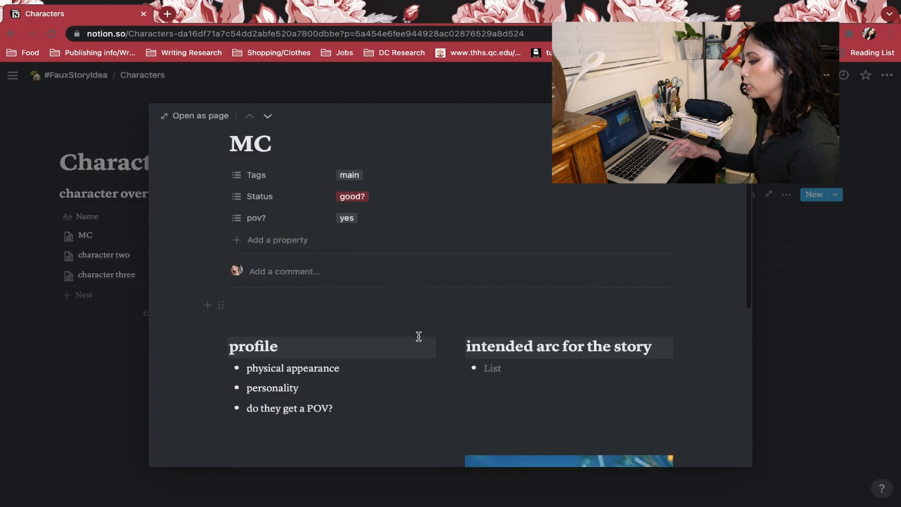
pyautogui.scroll(-7, 418, 336)
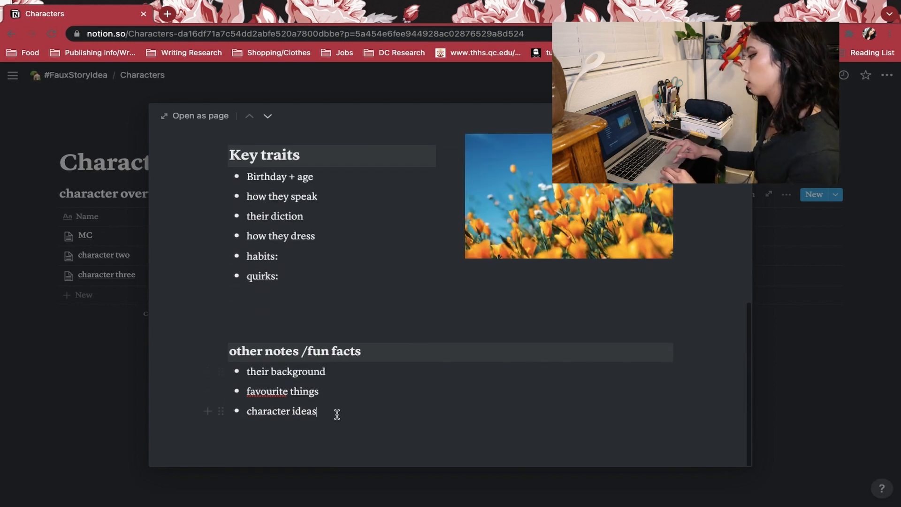
pyautogui.moveTo(337, 414); pyautogui.dragTo(248, 370)
pyautogui.press('BackSpace')
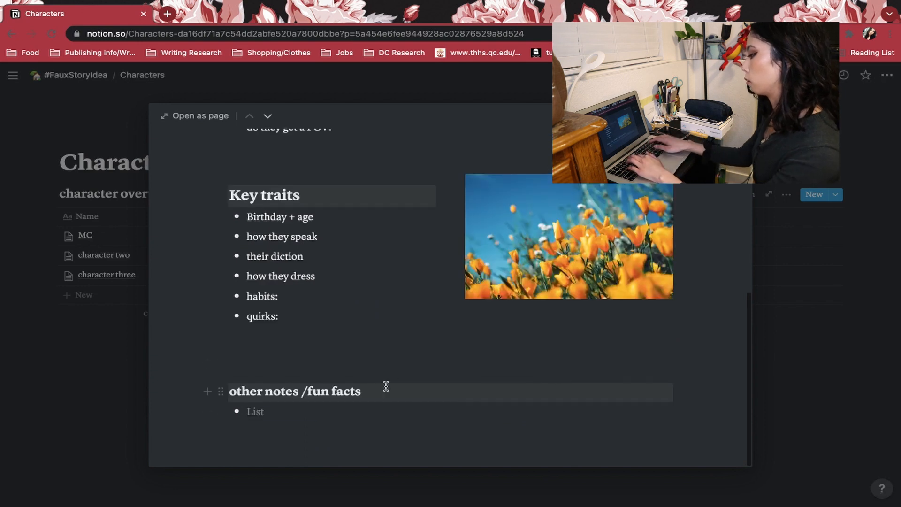
pyautogui.moveTo(386, 385); pyautogui.dragTo(229, 391)
pyautogui.press('BackSpace')
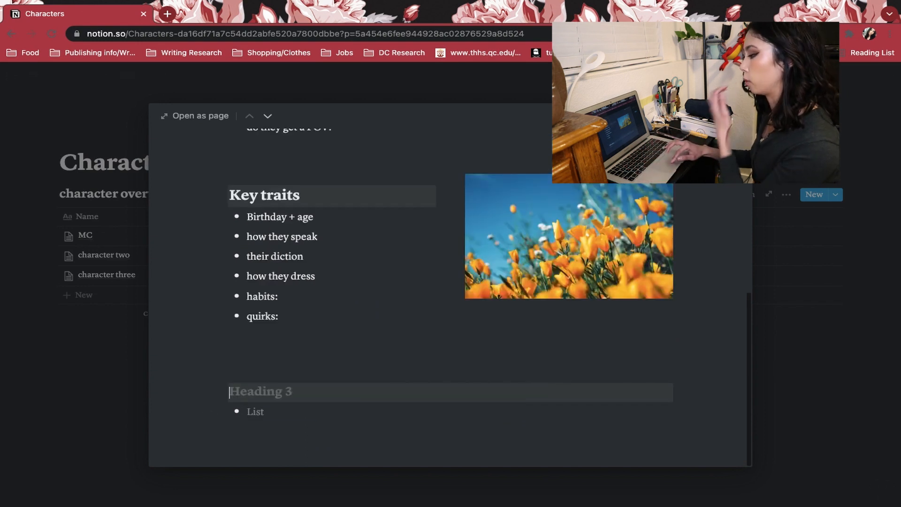
pyautogui.write('other notes')
pyautogui.click(259, 417)
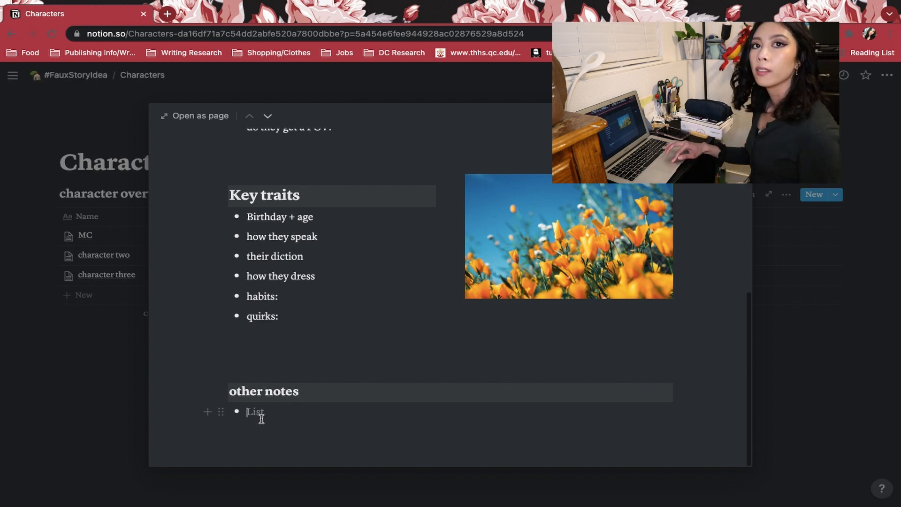
# Step: Go back to the #FauxStoryIdea page, then reopen the MC profile from its Characters page
pyautogui.click(69, 79)
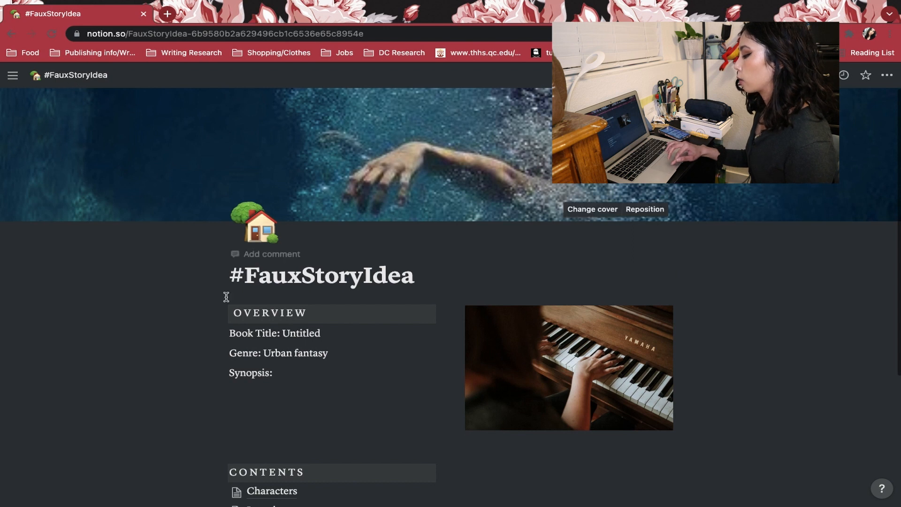
pyautogui.scroll(-3, 226, 297)
pyautogui.click(283, 357)
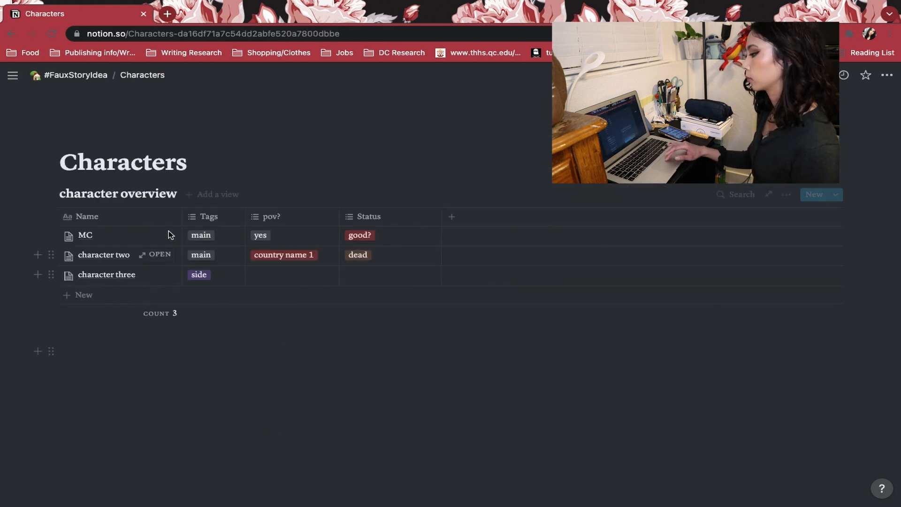
pyautogui.click(170, 235)
# Step: Insert an empty Heading 3 block between the Key traits list and the "other notes" heading
pyautogui.scroll(-5, 493, 350)
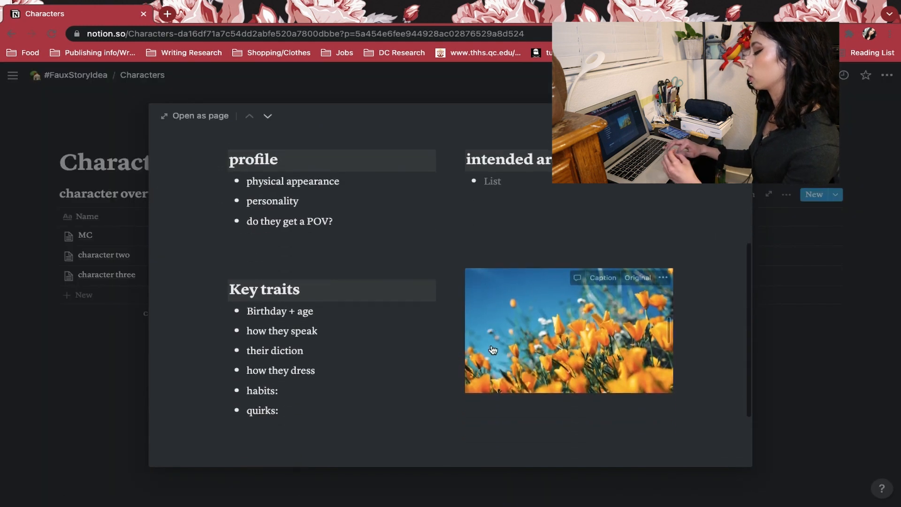
pyautogui.scroll(-2, 493, 350)
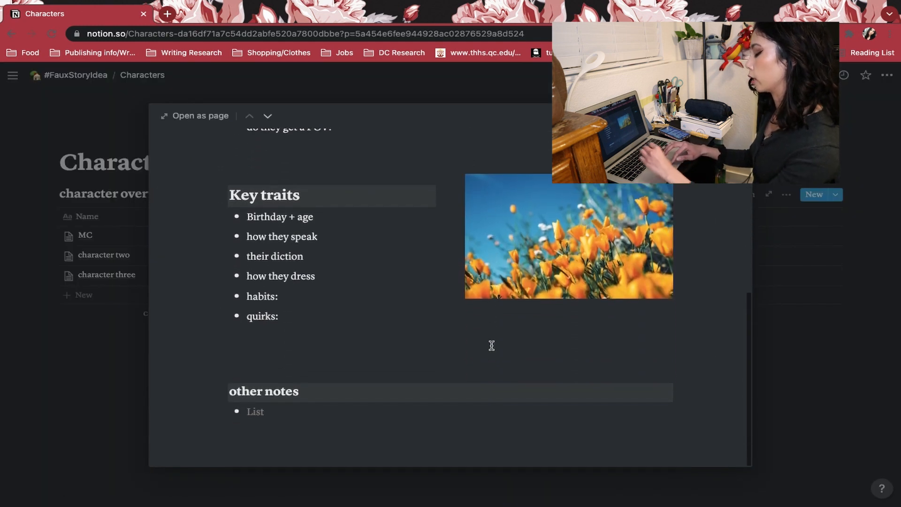
pyautogui.click(343, 332)
pyautogui.press('Return')
pyautogui.write('/')
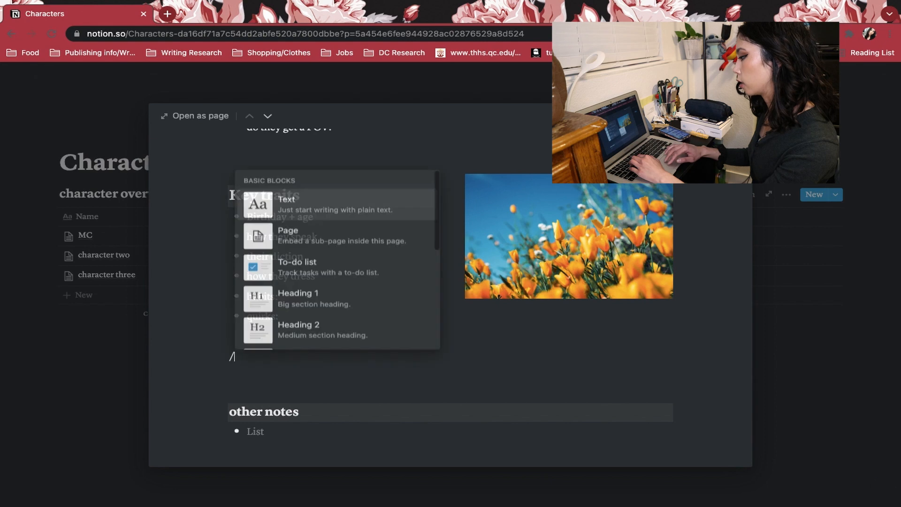
pyautogui.scroll(-1, 348, 331)
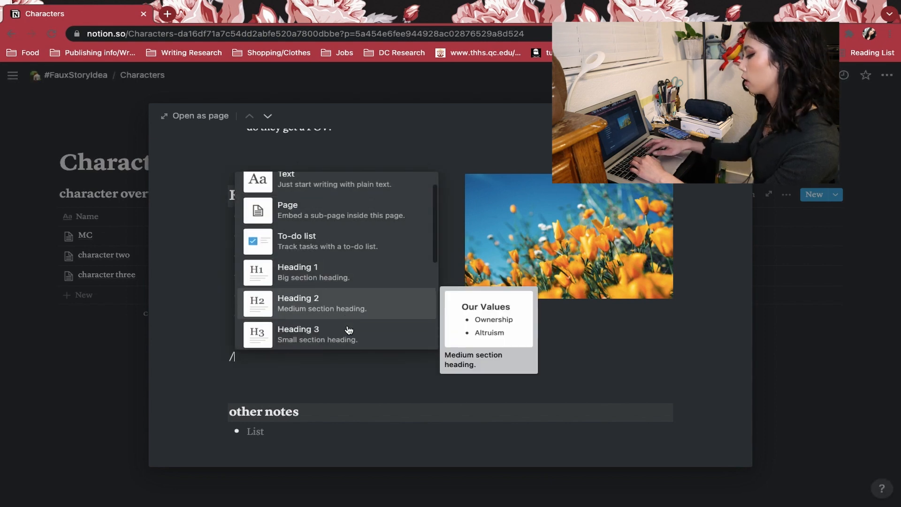
pyautogui.click(342, 336)
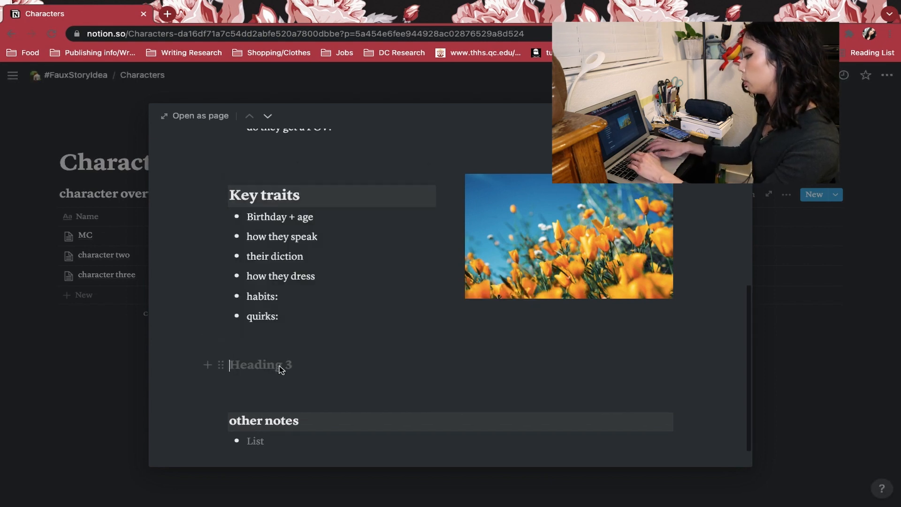
# Step: Enter "Relationships with other characters:" as the text of the empty heading below Key traits
pyautogui.write('Relationshi')
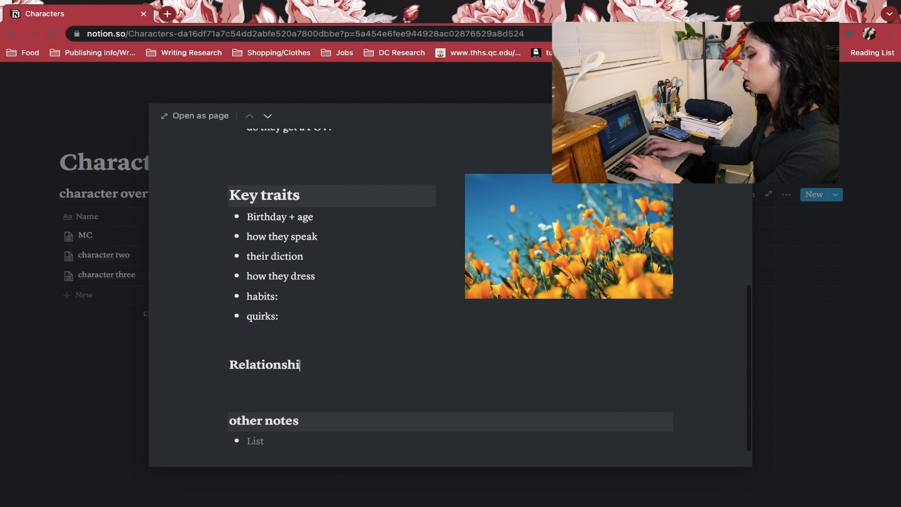
pyautogui.write('ps wi')
pyautogui.press('BackSpace')
pyautogui.press('BackSpace')
pyautogui.press('BackSpace')
pyautogui.write('s with othe')
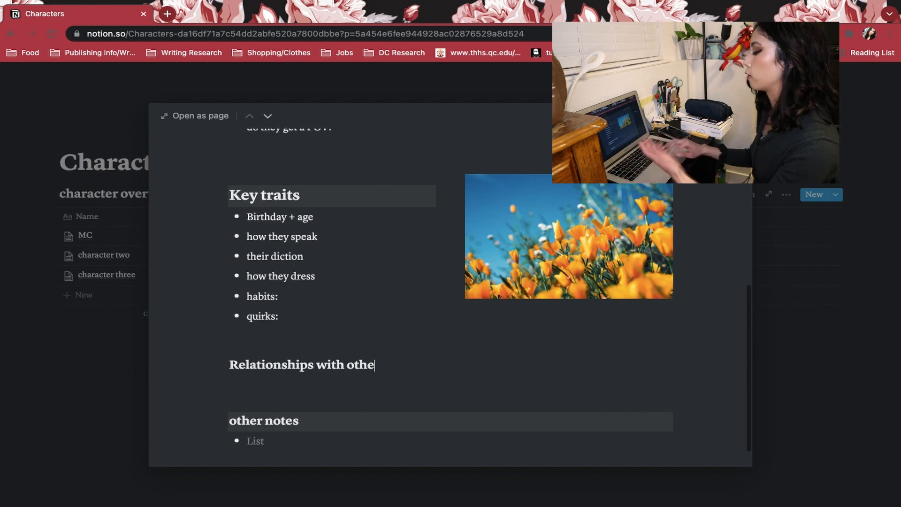
pyautogui.write('r characters:')
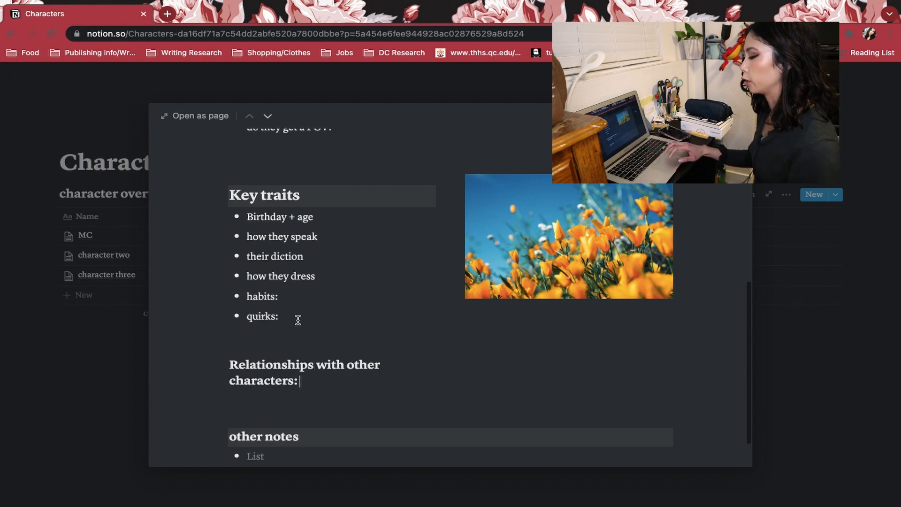
# Step: Close the MC character profile and return to the #FauxStoryIdea page
pyautogui.scroll(-2, 297, 320)
pyautogui.click(221, 321)
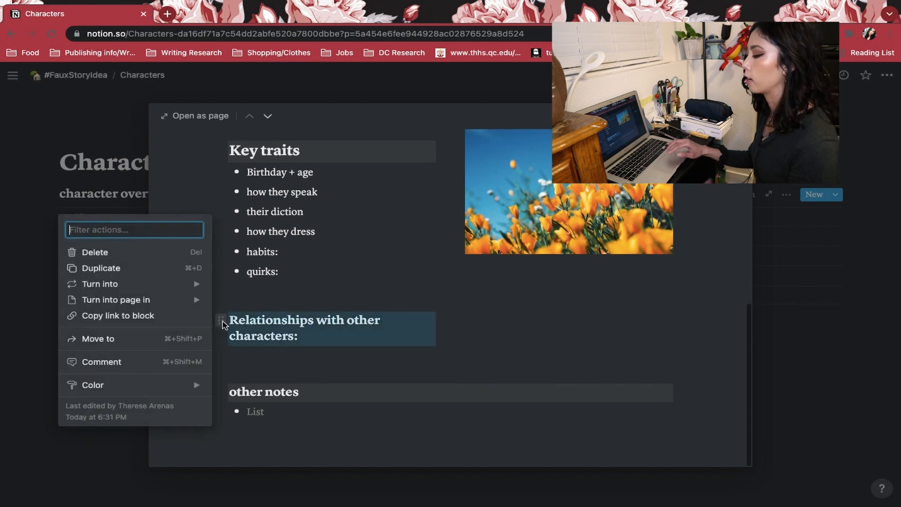
pyautogui.click(313, 359)
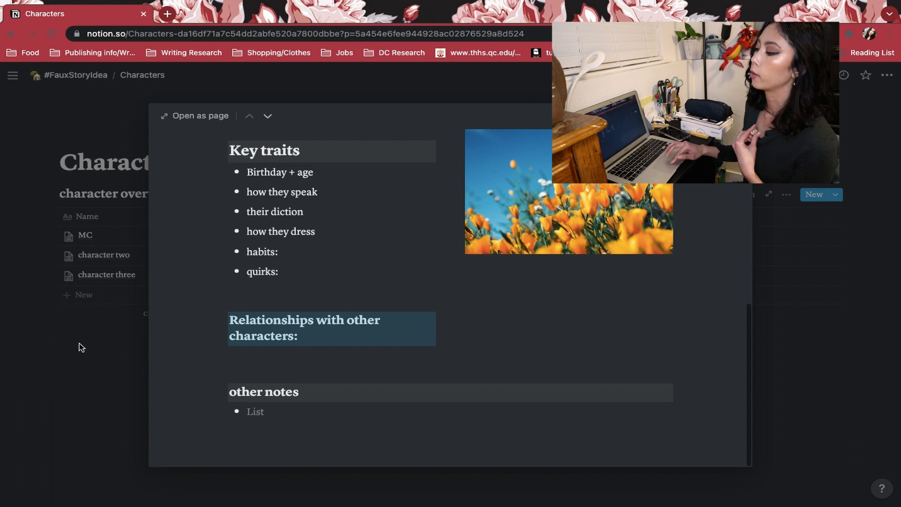
pyautogui.click(81, 347)
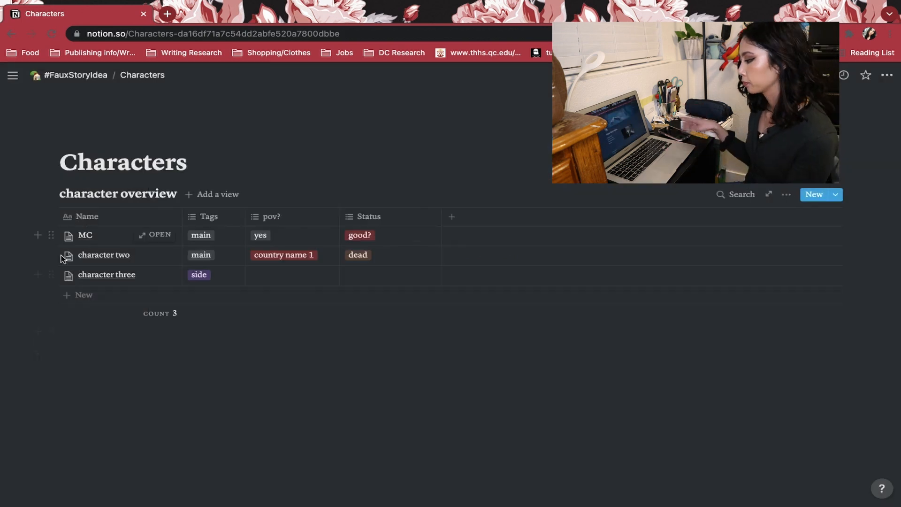
pyautogui.click(56, 78)
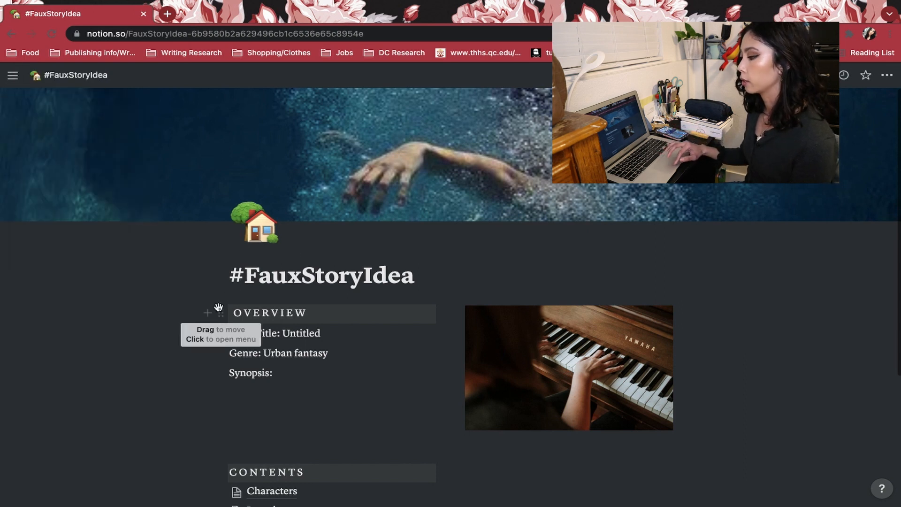
pyautogui.moveTo(33, 122)
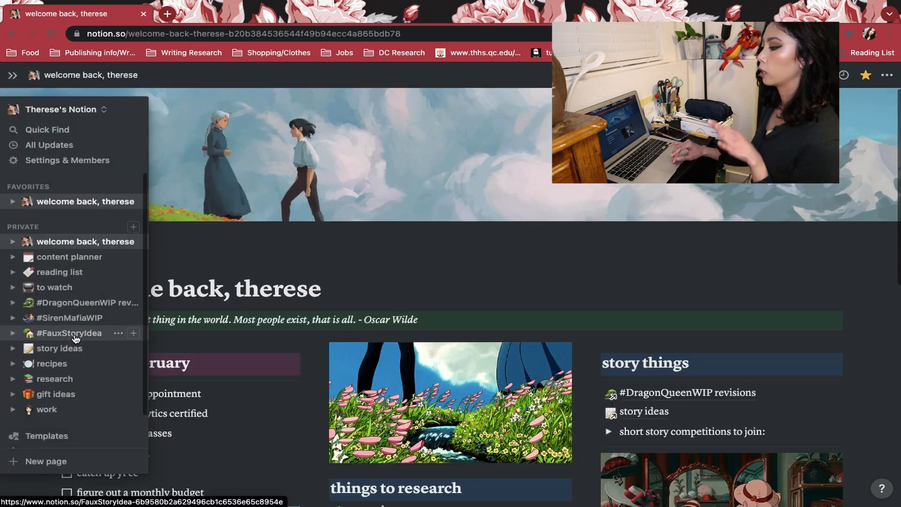
pyautogui.click(75, 336)
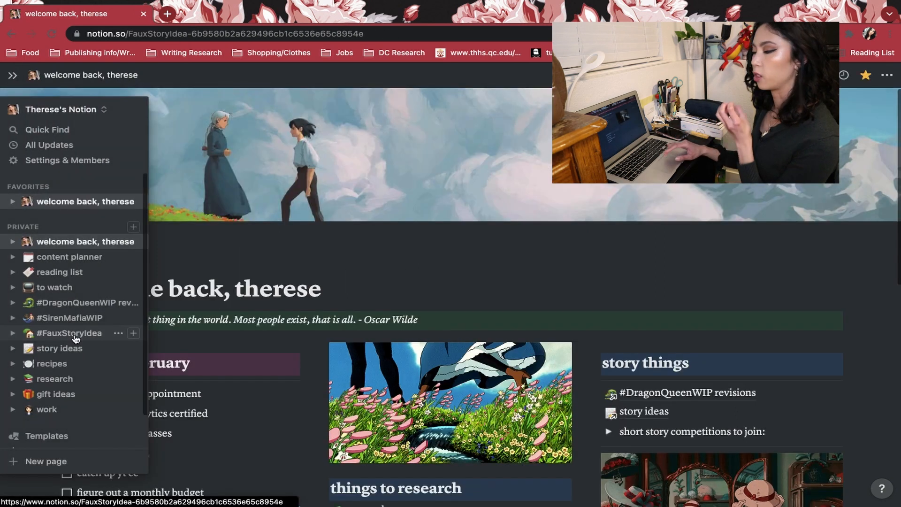
# Step: Add a new sub-page below Outline in the Contents list of #FauxStoryIdea
pyautogui.scroll(-5, 357, 312)
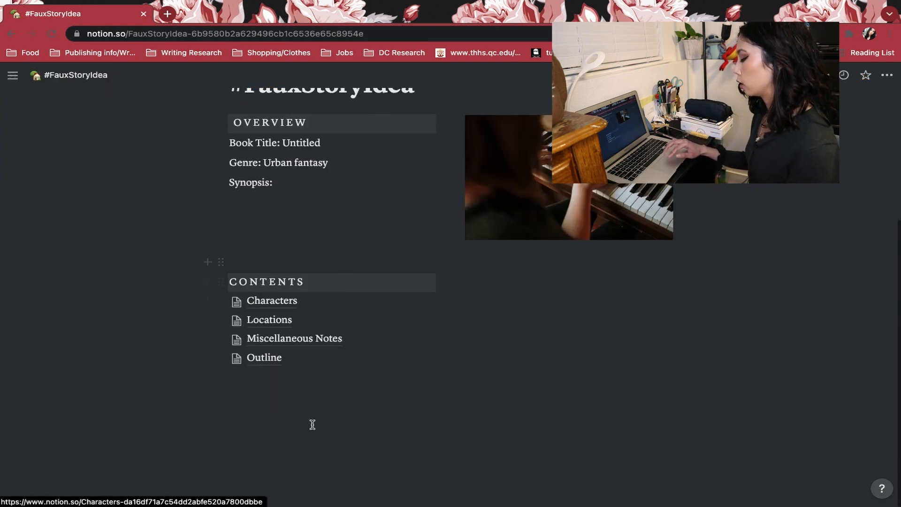
pyautogui.scroll(3, 336, 387)
pyautogui.scroll(-3, 269, 420)
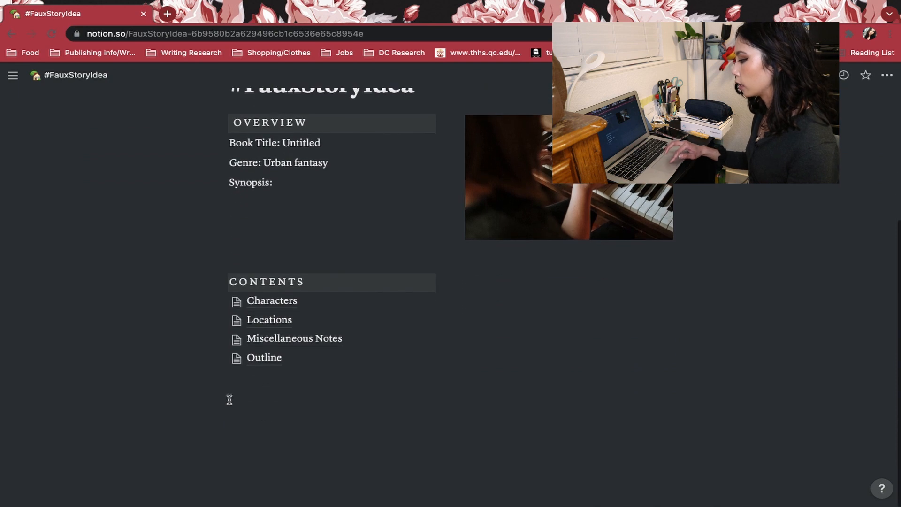
pyautogui.click(208, 359)
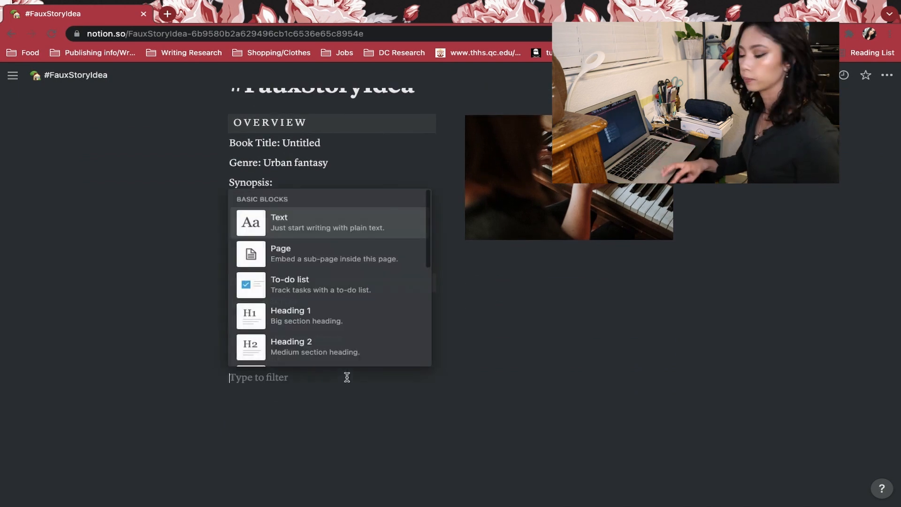
pyautogui.click(297, 256)
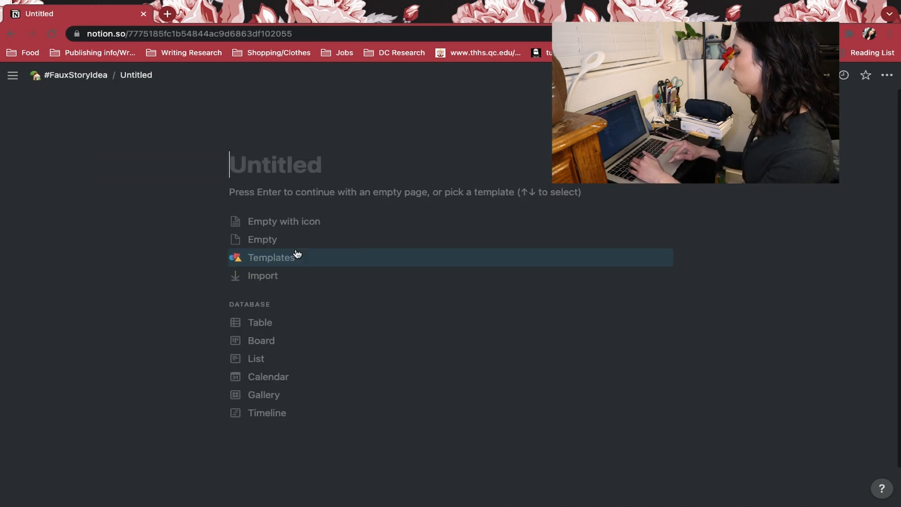
# Step: Set the new untitled page to full width and the Mono font
pyautogui.click(887, 75)
pyautogui.click(856, 171)
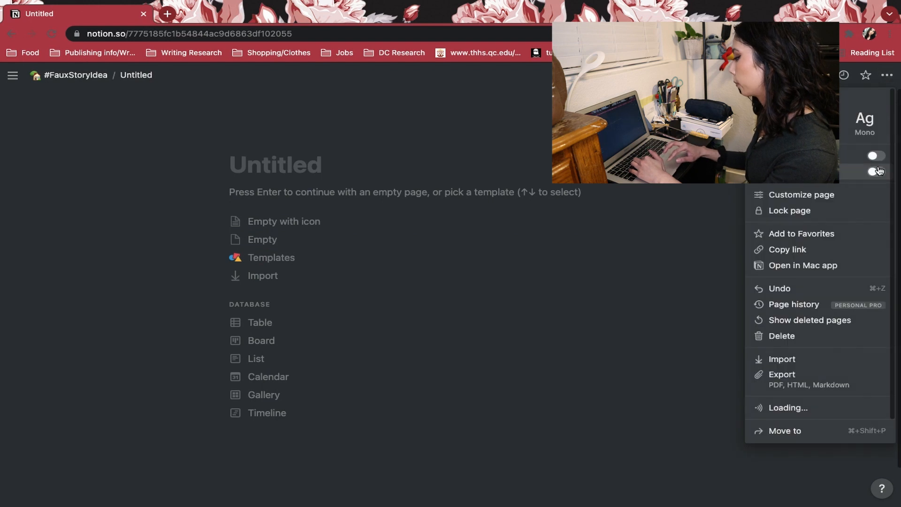
pyautogui.click(865, 123)
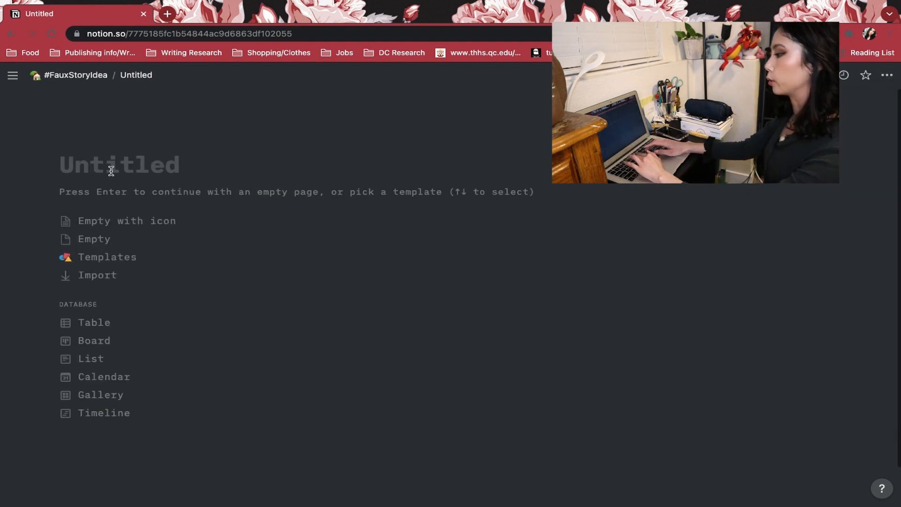
# Step: Title the new page "Revisions" and continue with an empty page body
pyautogui.write('Revison')
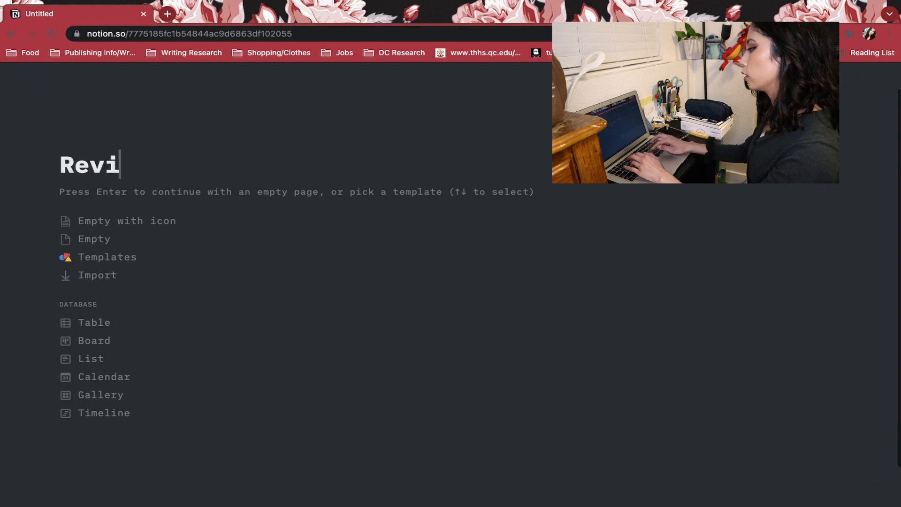
pyautogui.press('BackSpace')
pyautogui.press('BackSpace')
pyautogui.write('ions')
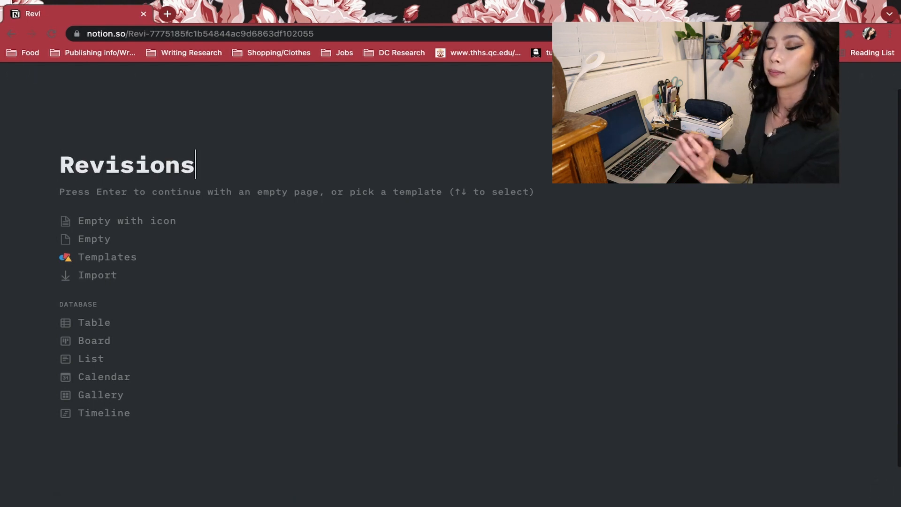
pyautogui.press('Return')
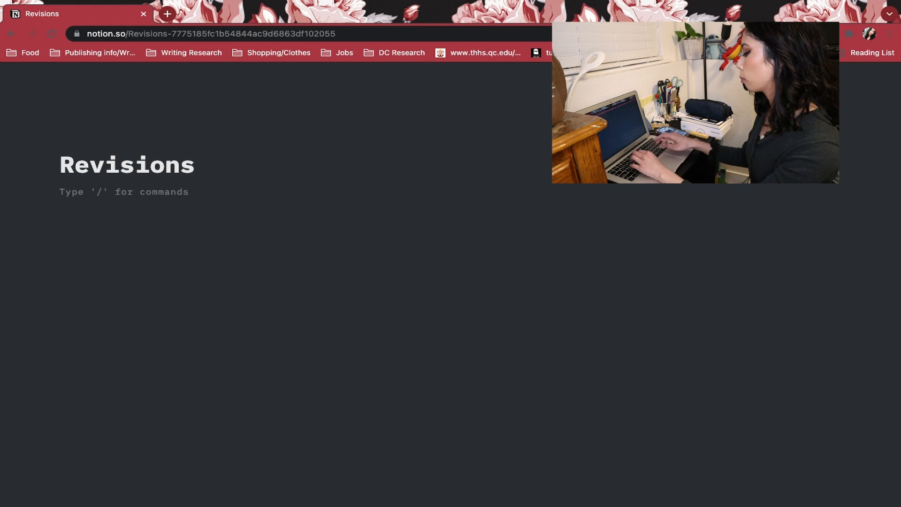
pyautogui.write('/')
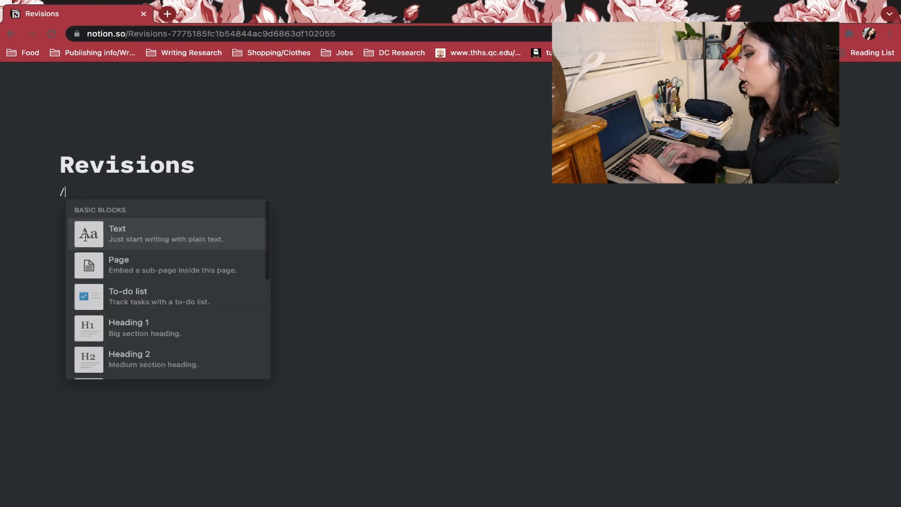
pyautogui.write('heading')
pyautogui.click(158, 299)
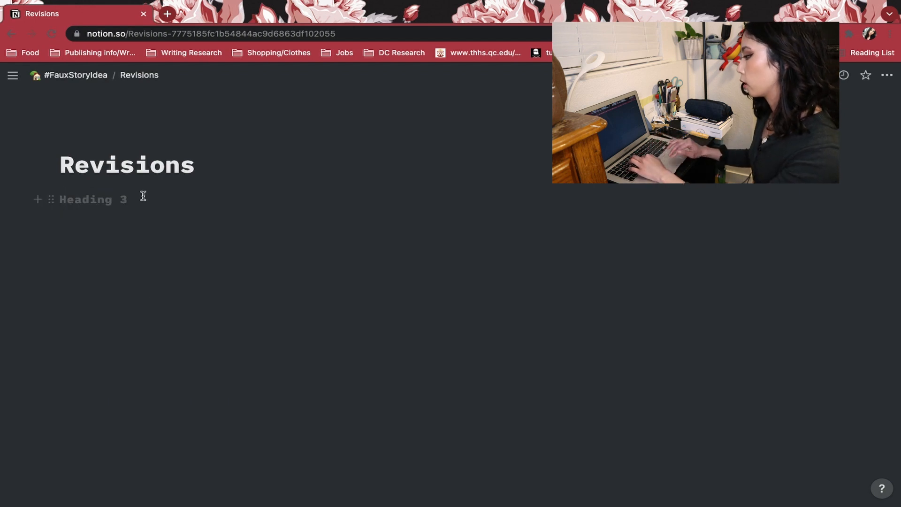
pyautogui.press('BackSpace')
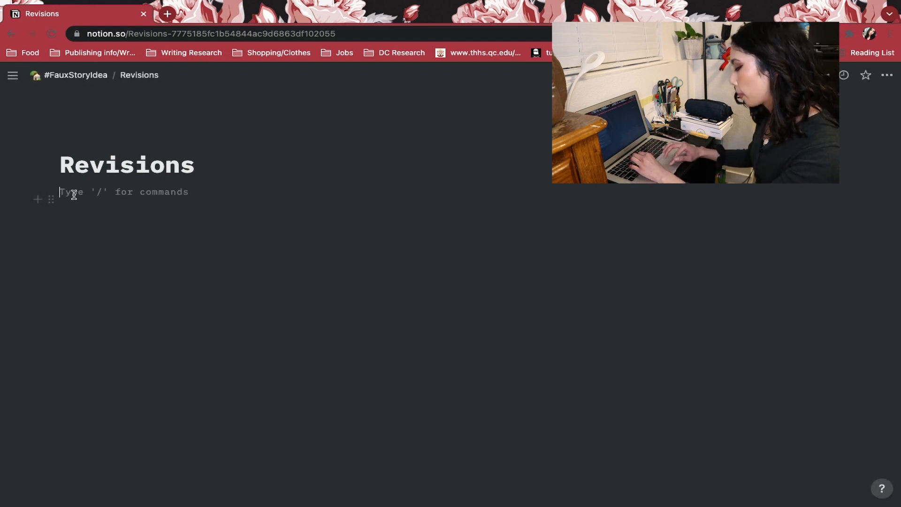
# Step: Insert a Heading 2 block on the Revisions page reading "Things to note:"
pyautogui.write('/')
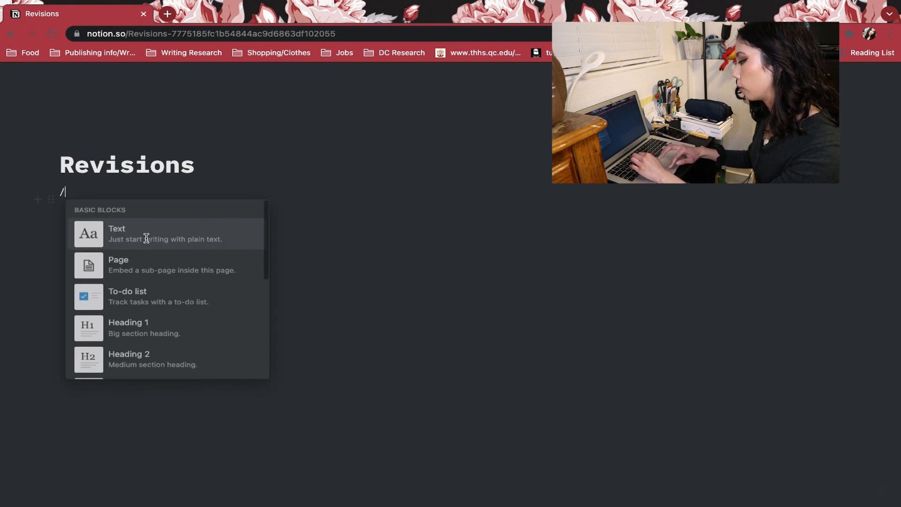
pyautogui.write('heading')
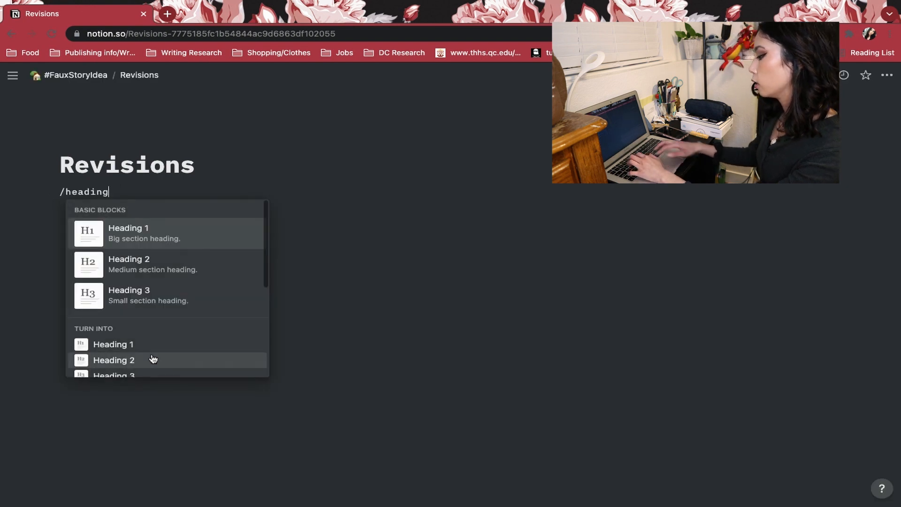
pyautogui.click(154, 272)
pyautogui.write('Things to note:')
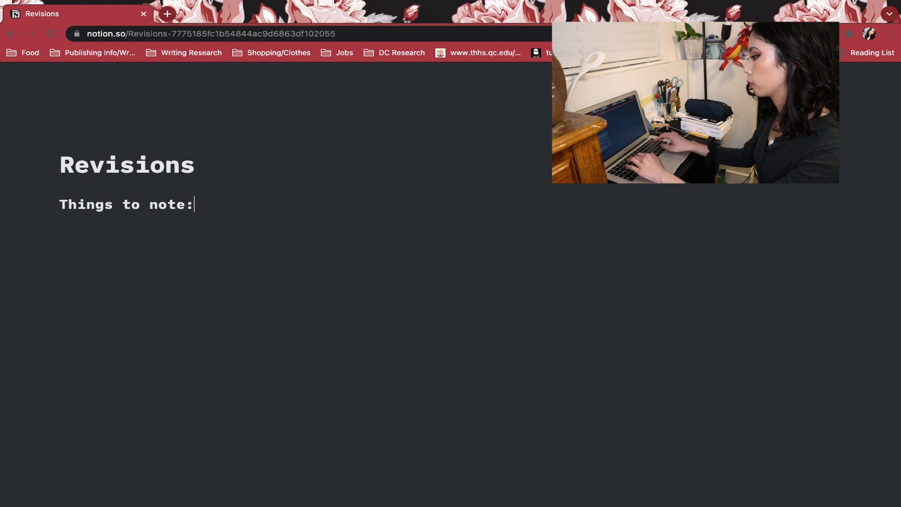
# Step: Add an empty to-do list item directly beneath the "Things to note:" heading
pyautogui.press('Return')
pyautogui.write('/to')
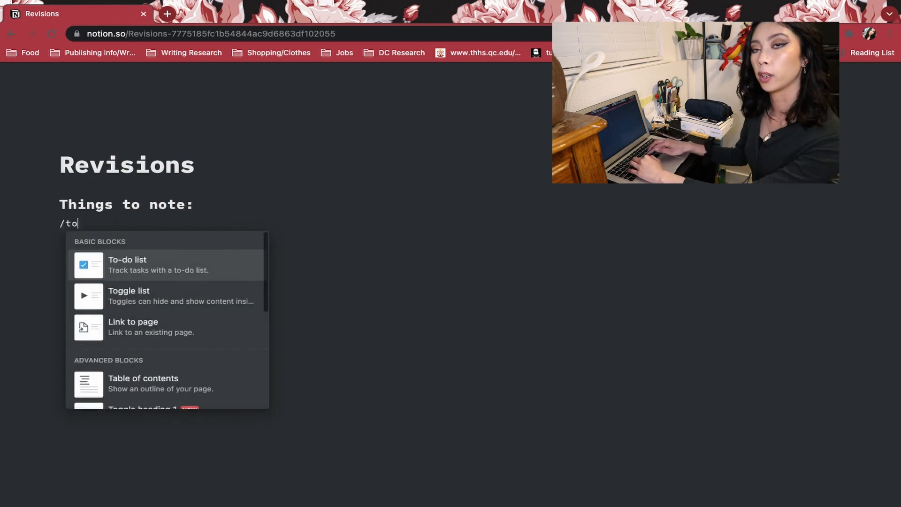
pyautogui.press('Return')
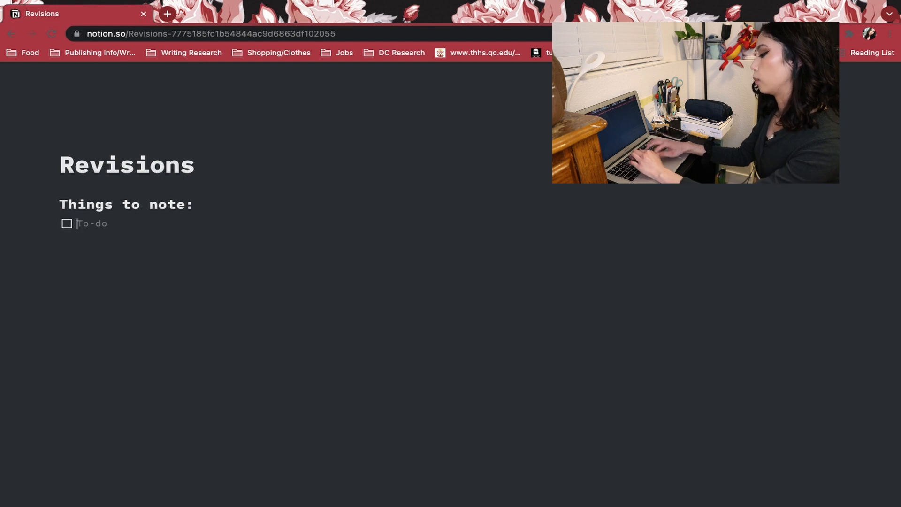
# Step: Enter "LI betrays MC, build it up rather than make a big surprise" as the first to-do item
pyautogui.write('LI be')
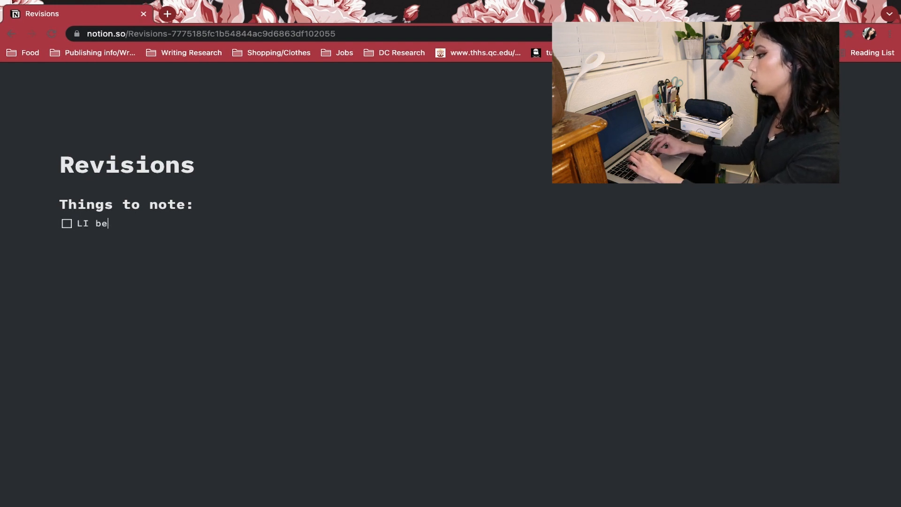
pyautogui.write('trays MC m')
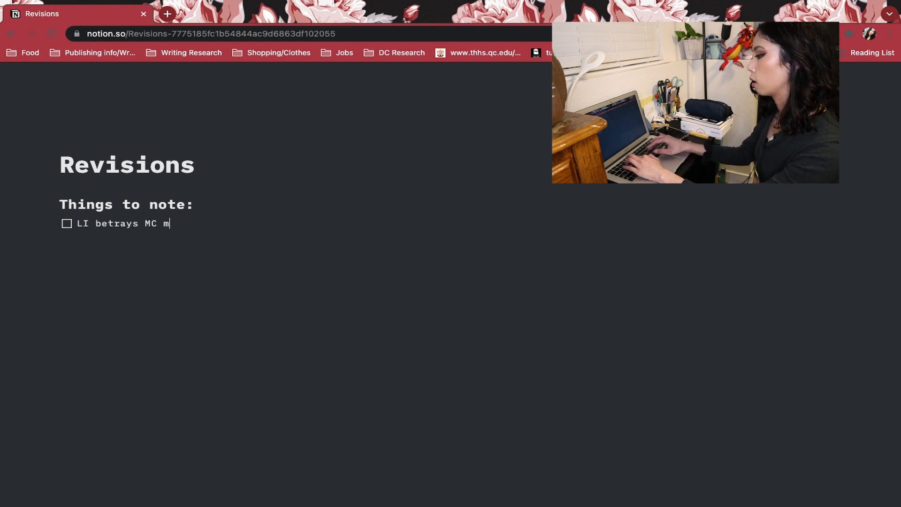
pyautogui.press('BackSpace')
pyautogui.press('BackSpace')
pyautogui.write(', maki')
pyautogui.press('BackSpace')
pyautogui.write('e more')
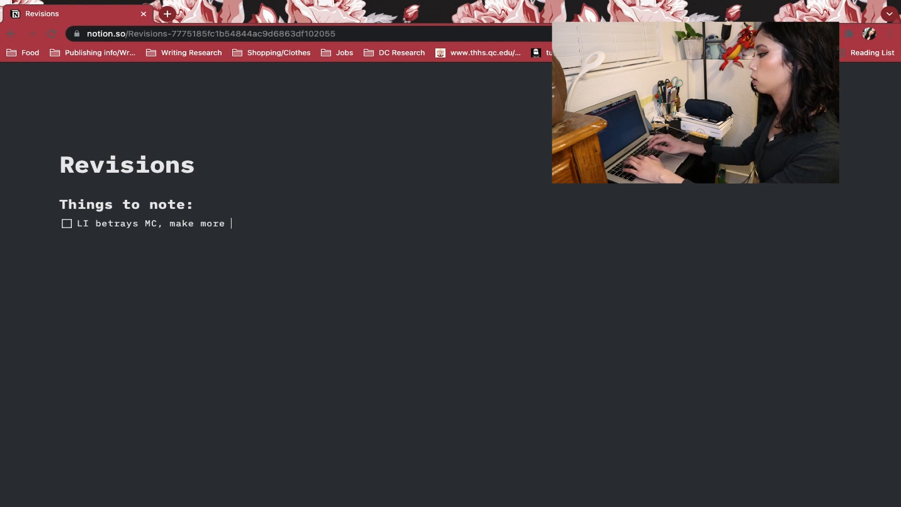
pyautogui.write(' sub')
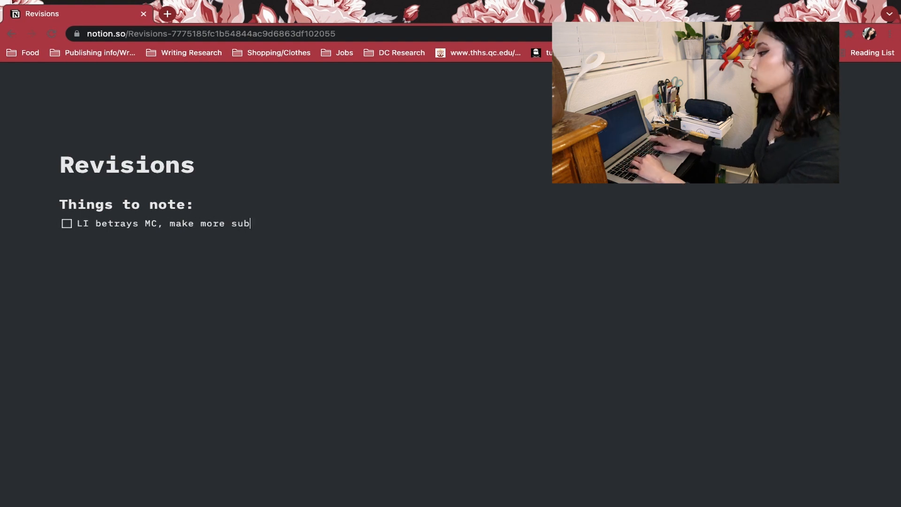
pyautogui.press('BackSpace')
pyautogui.press('BackSpace')
pyautogui.press('BackSpace')
pyautogui.press('BackSpace')
pyautogui.press('BackSpace')
pyautogui.press('BackSpace')
pyautogui.press('BackSpace')
pyautogui.press('BackSpace')
pyautogui.press('BackSpace')
pyautogui.press('BackSpace')
pyautogui.press('BackSpace')
pyautogui.press('BackSpace')
pyautogui.press('BackSpace')
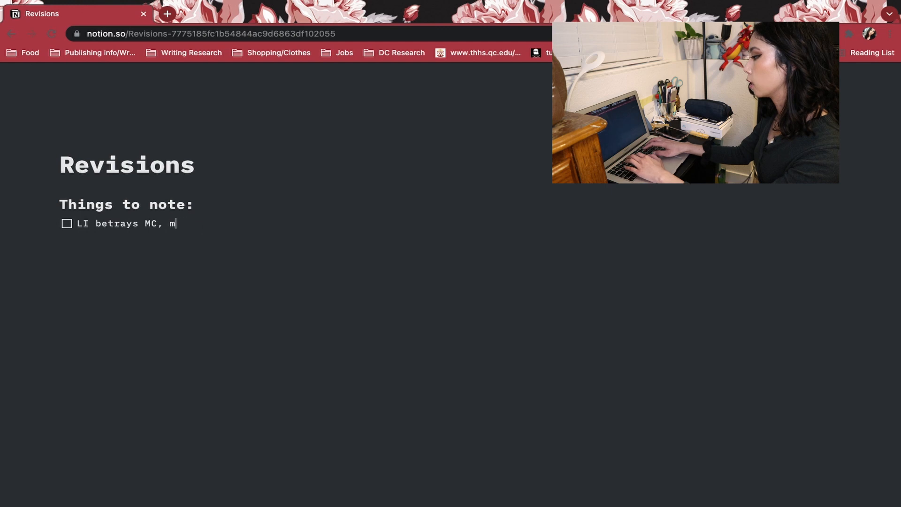
pyautogui.write('build it it')
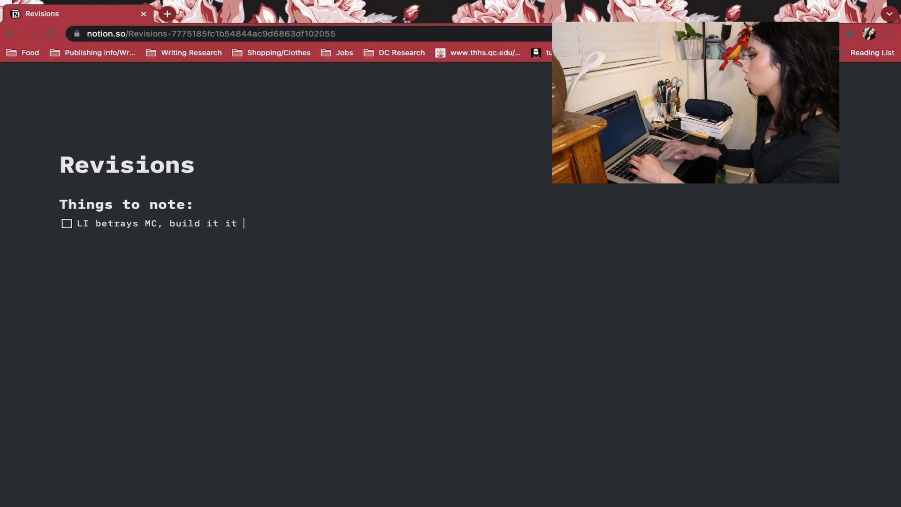
pyautogui.press('BackSpace')
pyautogui.press('BackSpace')
pyautogui.press('BackSpace')
pyautogui.write('up ')
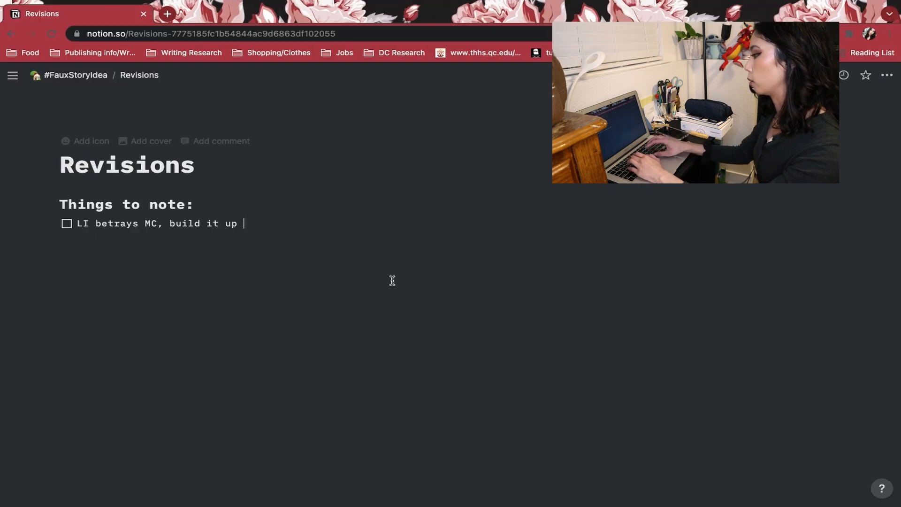
pyautogui.write('rather than make a big sur')
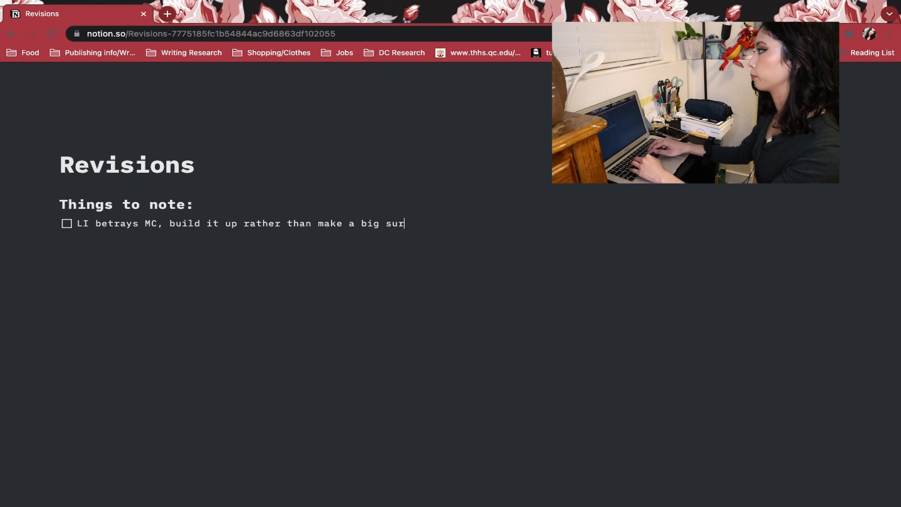
pyautogui.write('prise')
# Step: Add a second to-do item reading "give MC a more meaningful friendship that she loses"
pyautogui.press('Return')
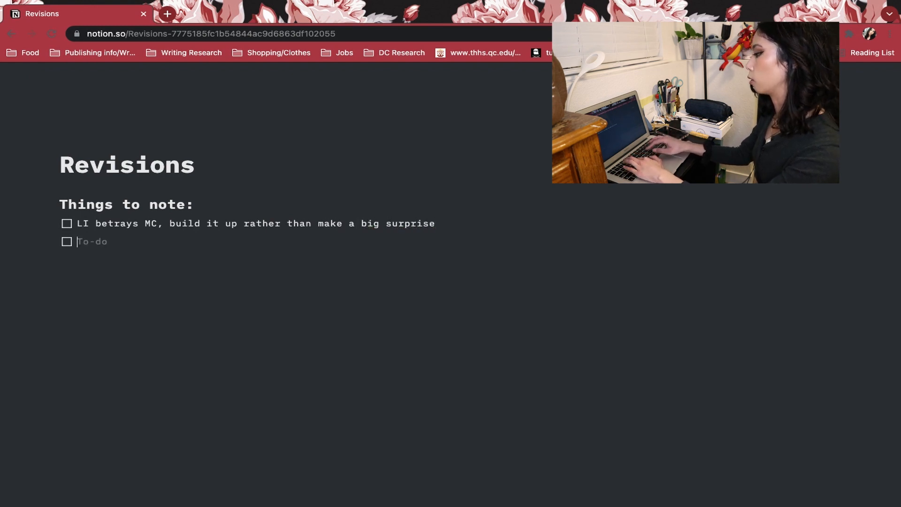
pyautogui.write('give MC a more meaningful friendship')
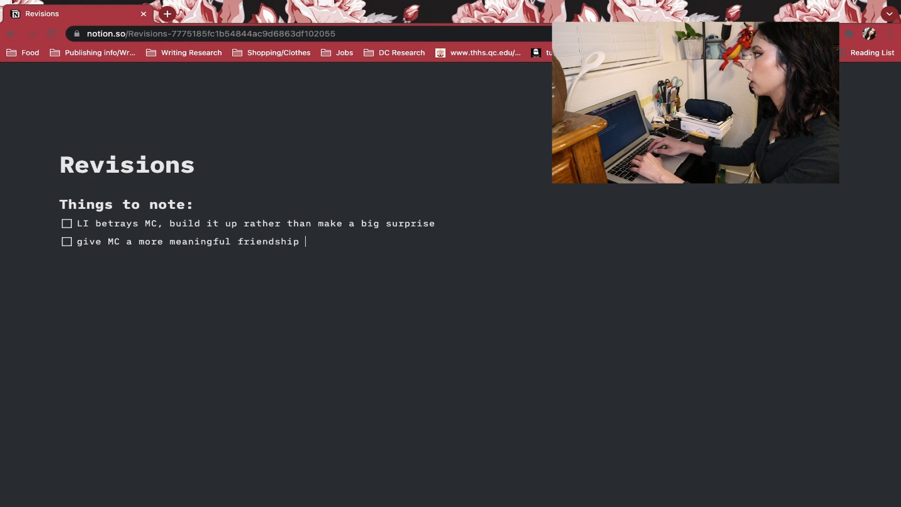
pyautogui.write('es')
# Step: Add a third to-do item reading "Build up big secret more" and end the list with a blank line beneath it
pyautogui.press('Return')
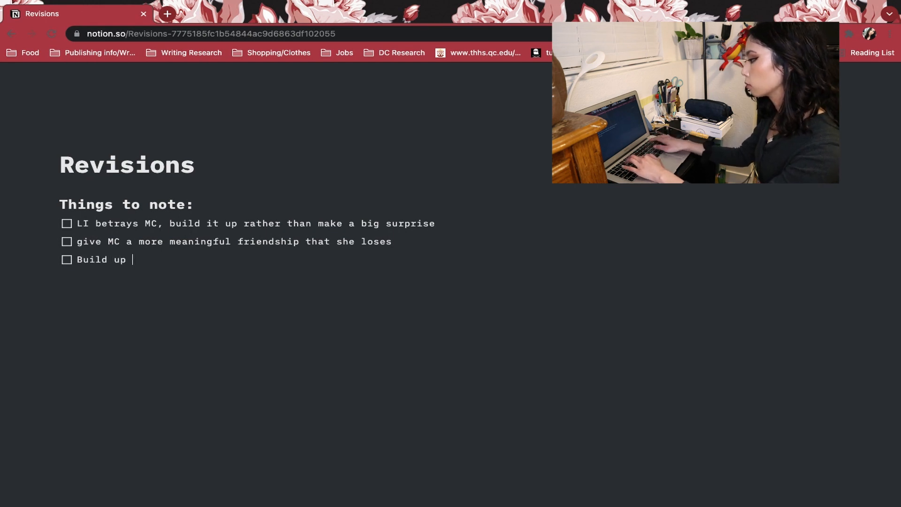
pyautogui.press('BackSpace')
pyautogui.write('ecret more')
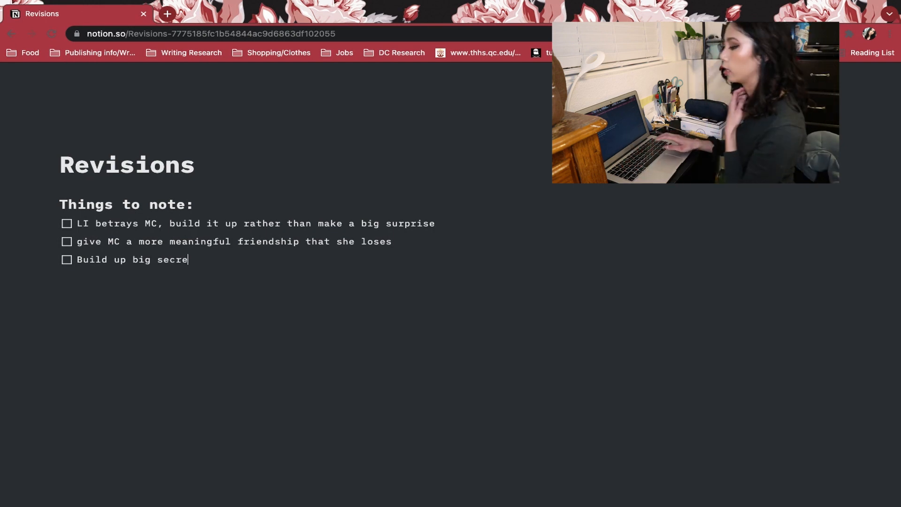
pyautogui.press('Return')
pyautogui.press('BackSpace')
pyautogui.press('Return')
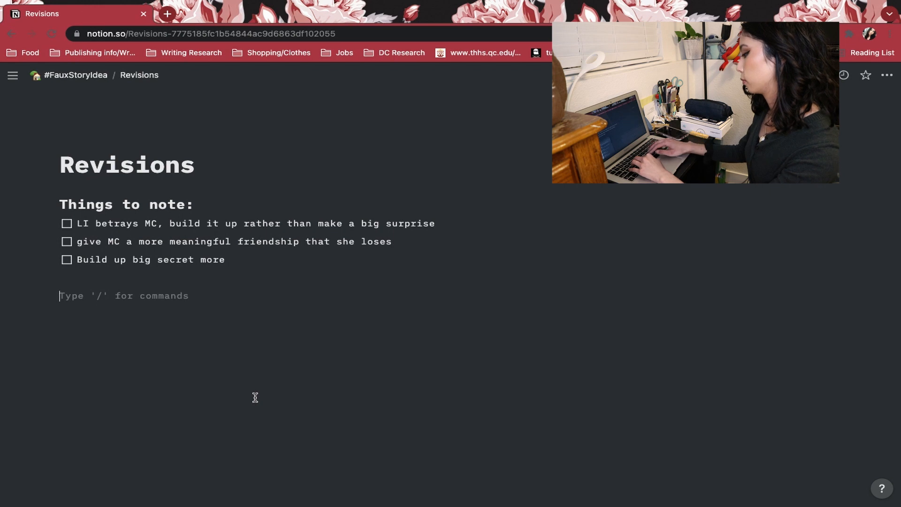
# Step: Insert an inline board database below the to-do list and title it "Revisions"
pyautogui.write('/')
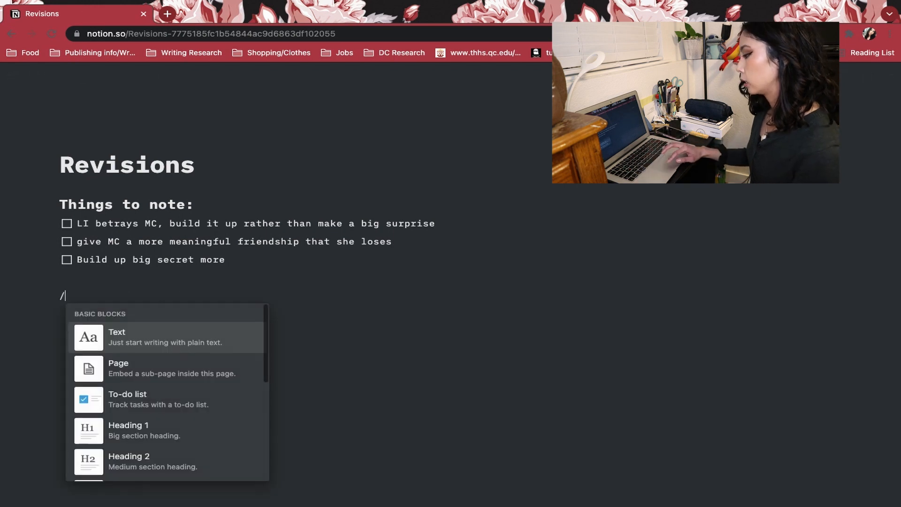
pyautogui.write('board')
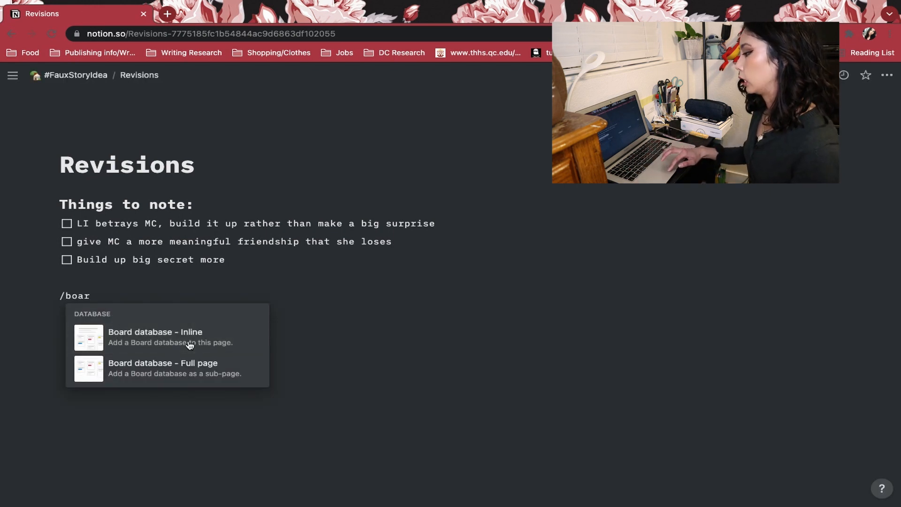
pyautogui.click(191, 345)
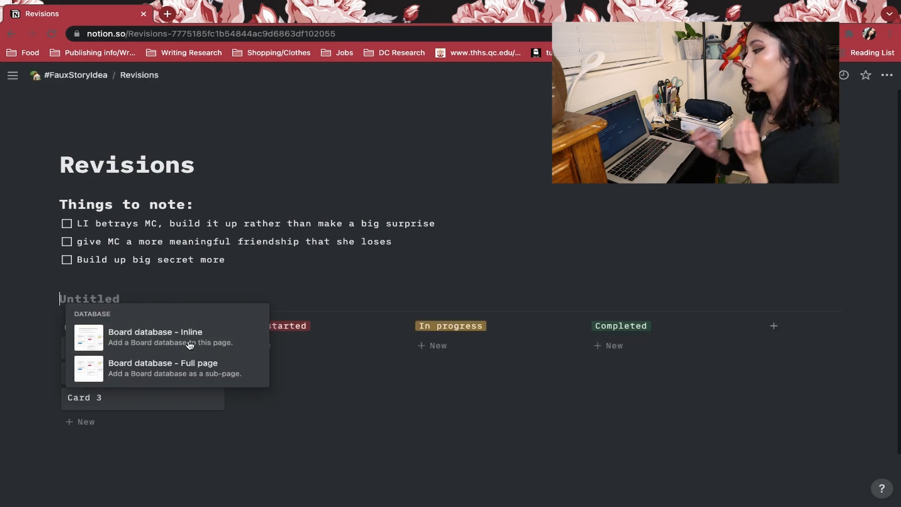
pyautogui.click(106, 296)
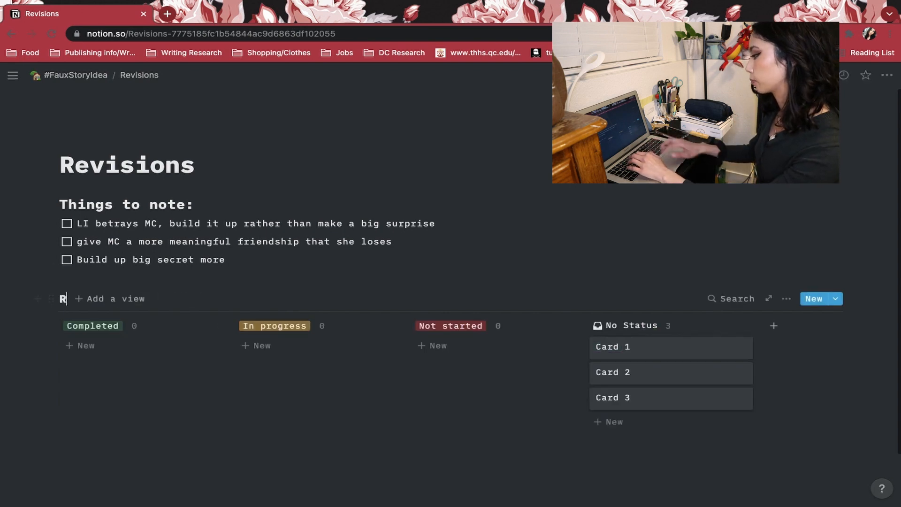
pyautogui.write('Revisions')
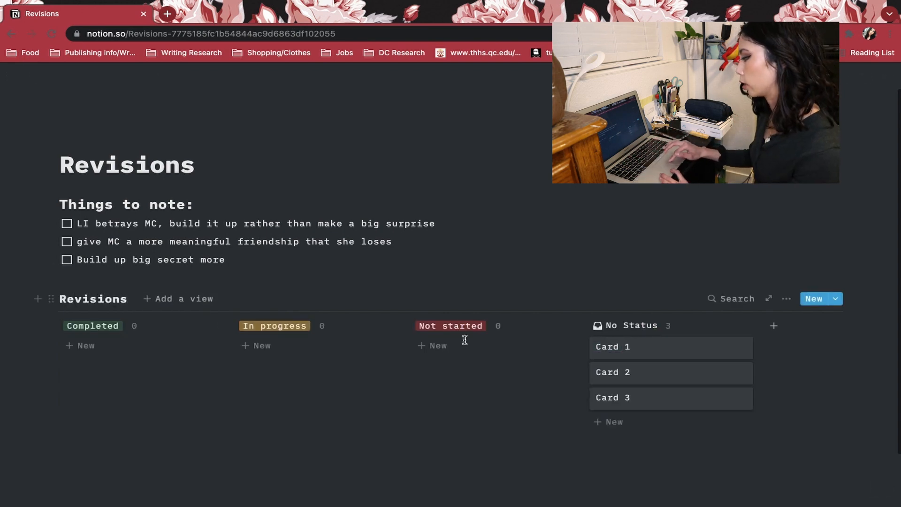
# Step: Reorder the Revisions board columns to No Status, In progress, Completed and Not started
pyautogui.moveTo(719, 324); pyautogui.dragTo(120, 324)
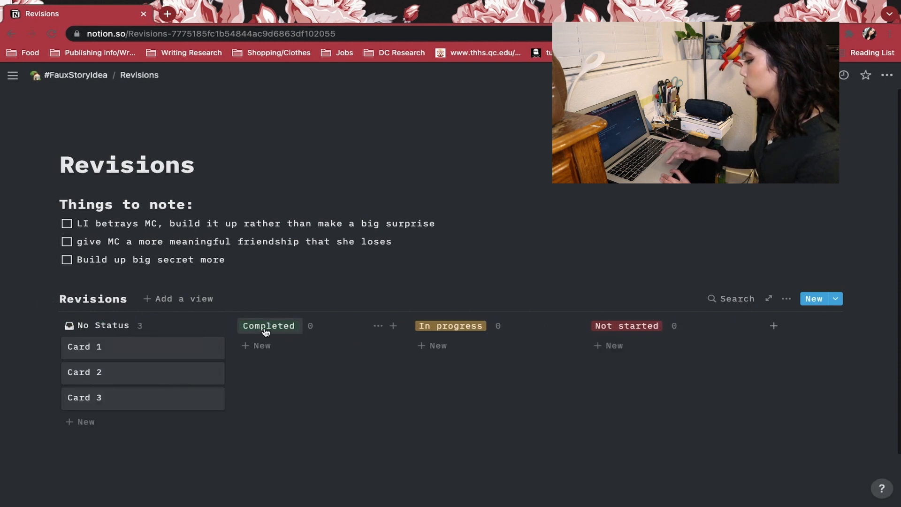
pyautogui.moveTo(265, 331); pyautogui.dragTo(664, 332)
pyautogui.moveTo(447, 328); pyautogui.dragTo(262, 330)
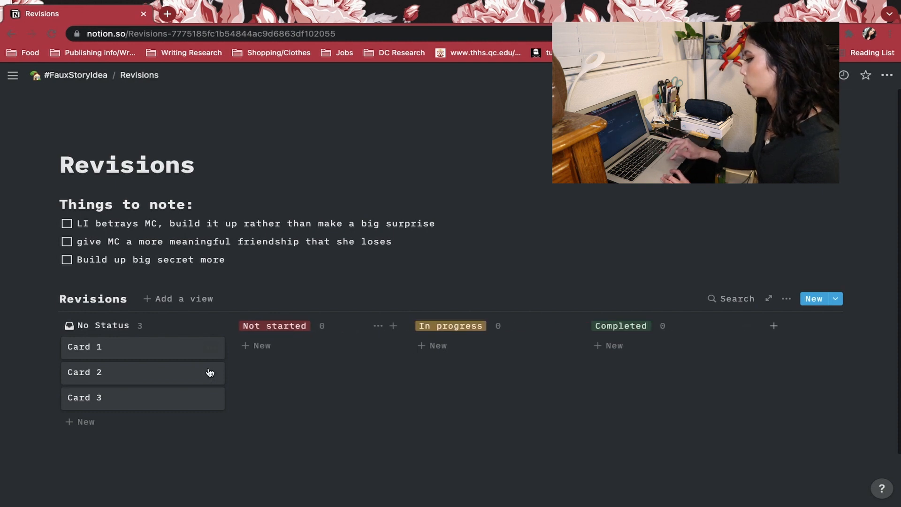
pyautogui.scroll(-2, 215, 373)
pyautogui.moveTo(346, 267); pyautogui.dragTo(699, 284)
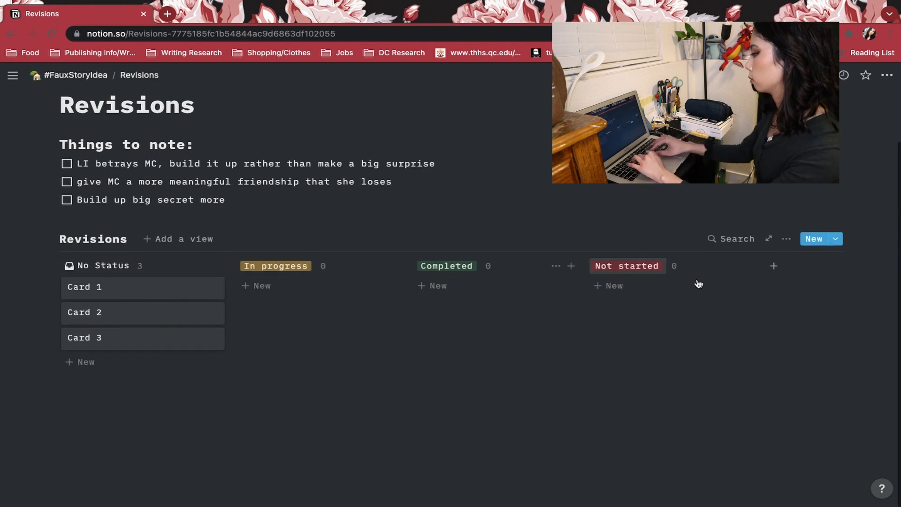
# Step: Rename the "Not started" column of the Revisions board as "Stuck on"
pyautogui.click(628, 267)
pyautogui.write('stuk')
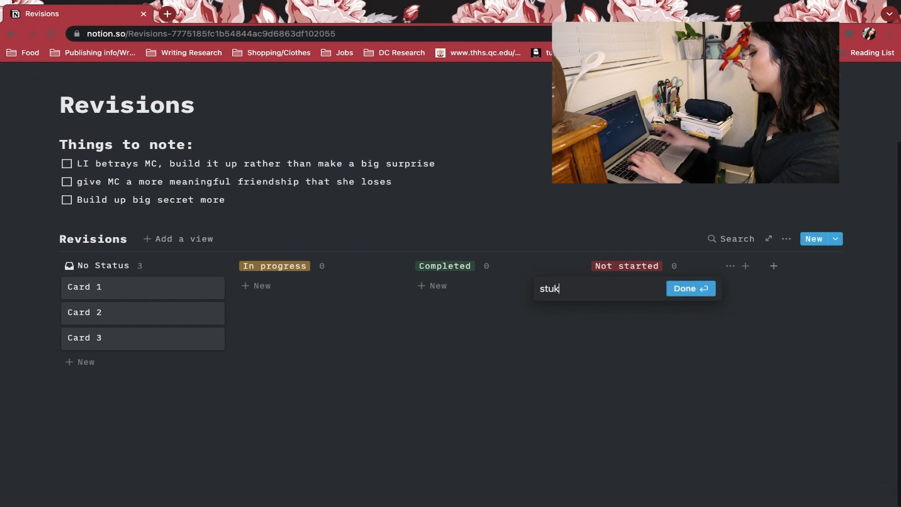
pyautogui.press('BackSpace')
pyautogui.press('BackSpace')
pyautogui.press('BackSpace')
pyautogui.press('BackSpace')
pyautogui.write('Stuck on')
pyautogui.press('Return')
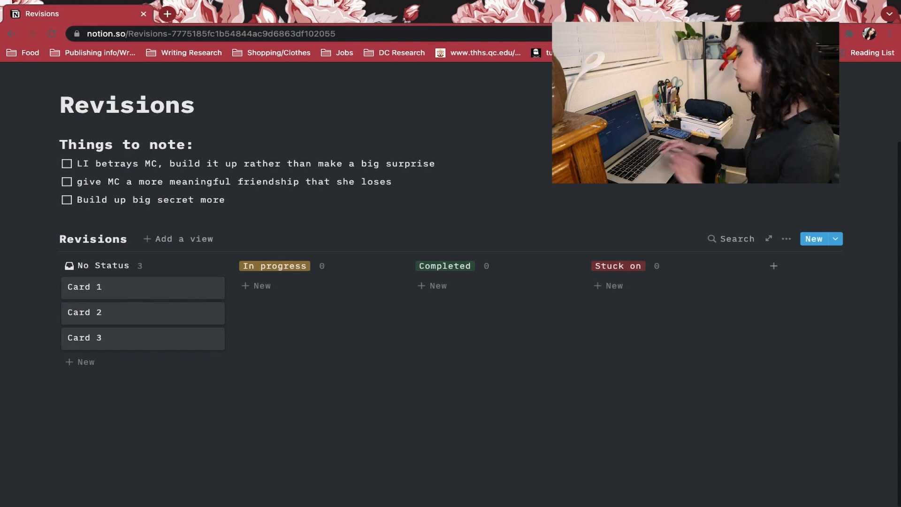
# Step: Add a new column named "Needs work" at the end of the Revisions board
pyautogui.click(773, 266)
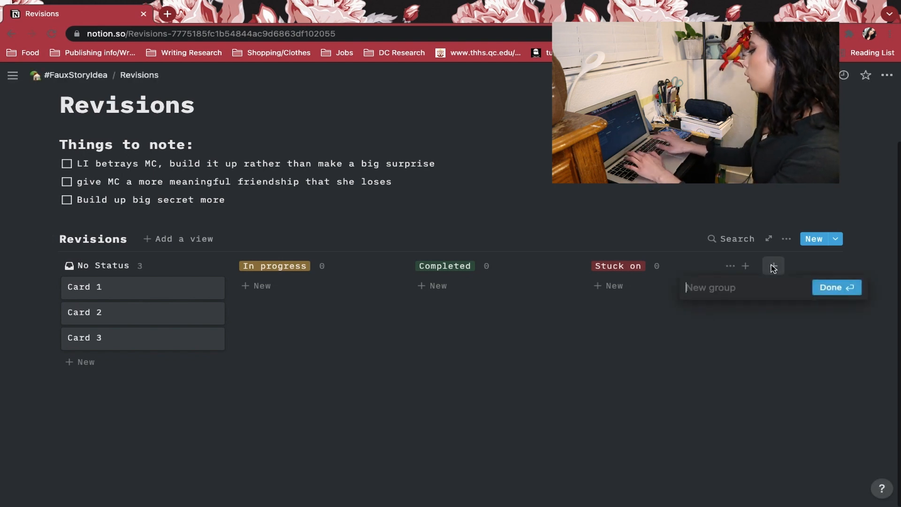
pyautogui.write('Needs work')
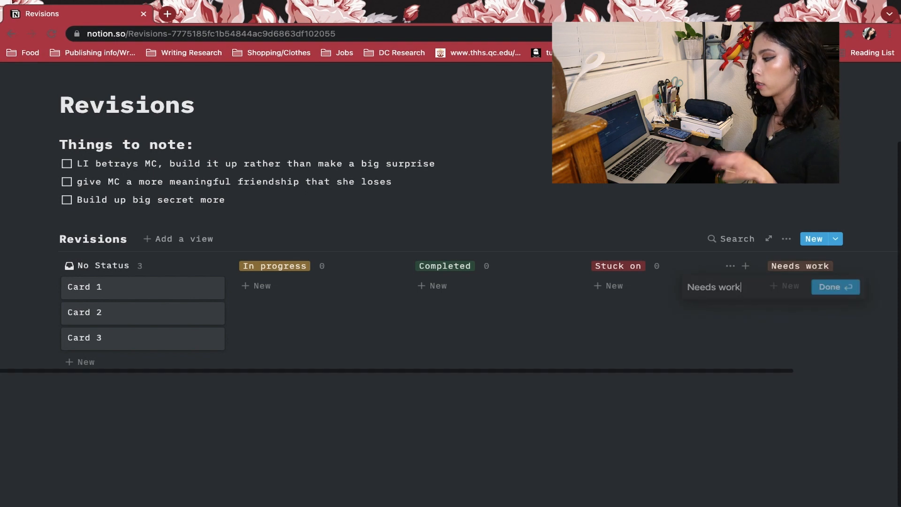
pyautogui.press('Return')
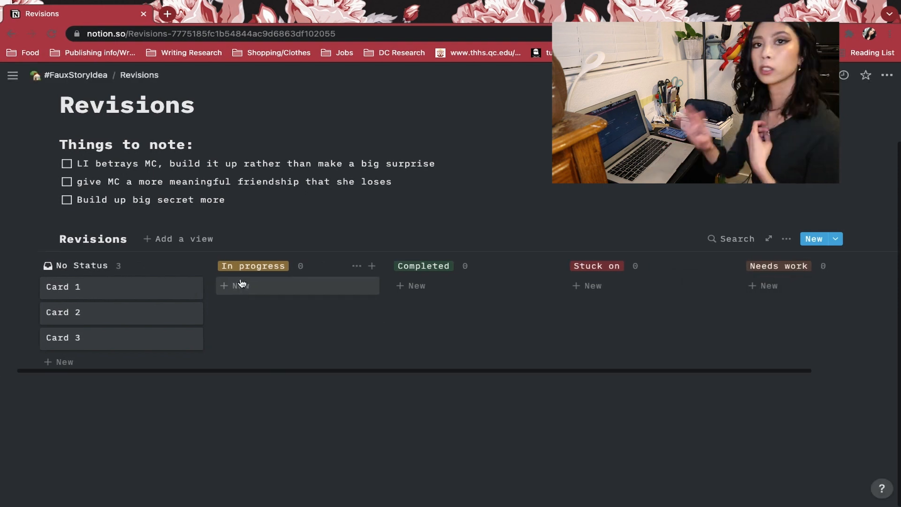
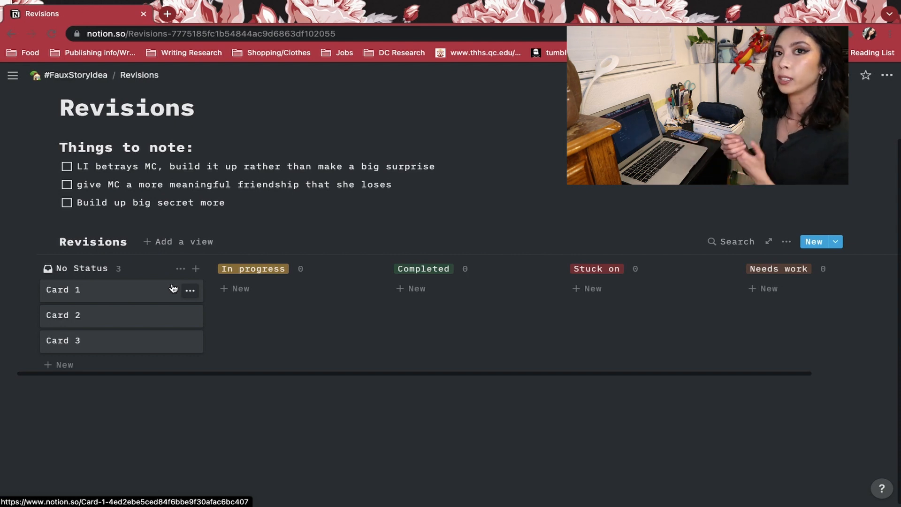
# Step: Open Card 1 to view its properties and empty page body, and return to the board
pyautogui.click(135, 301)
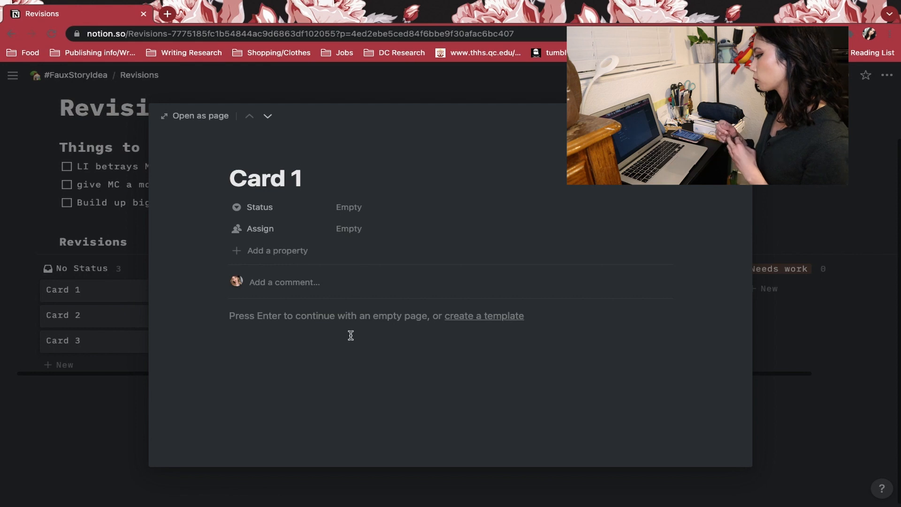
pyautogui.press('Return')
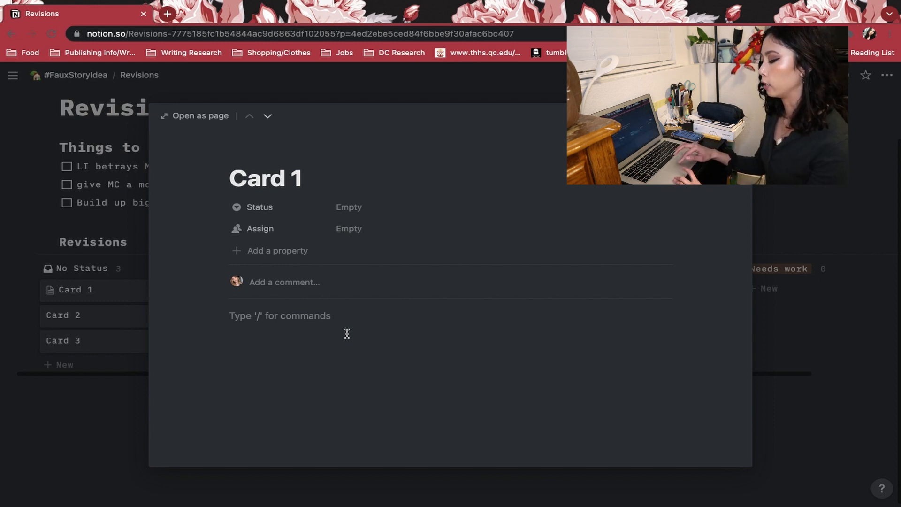
pyautogui.click(85, 415)
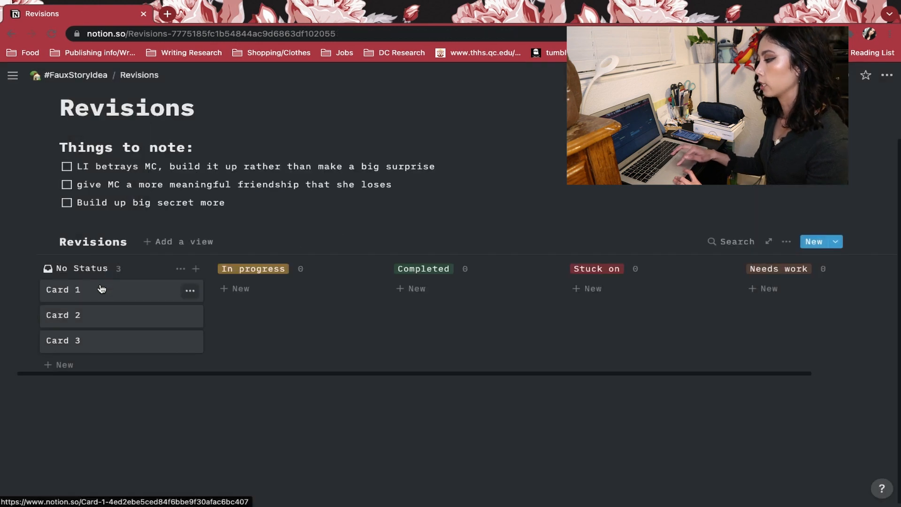
# Step: Move Card 1 to the Completed column, Card 2 to Stuck on and Card 3 to Needs work
pyautogui.moveTo(100, 289); pyautogui.dragTo(443, 322)
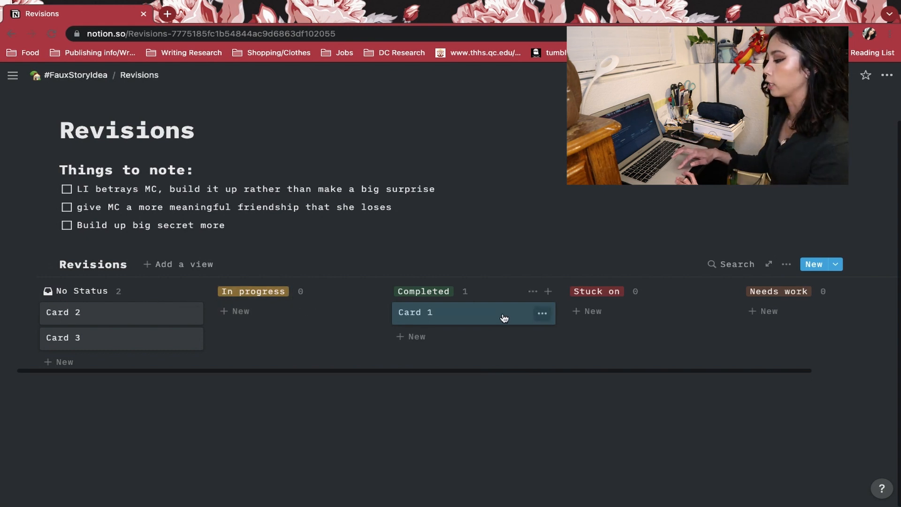
pyautogui.moveTo(93, 316); pyautogui.dragTo(596, 328)
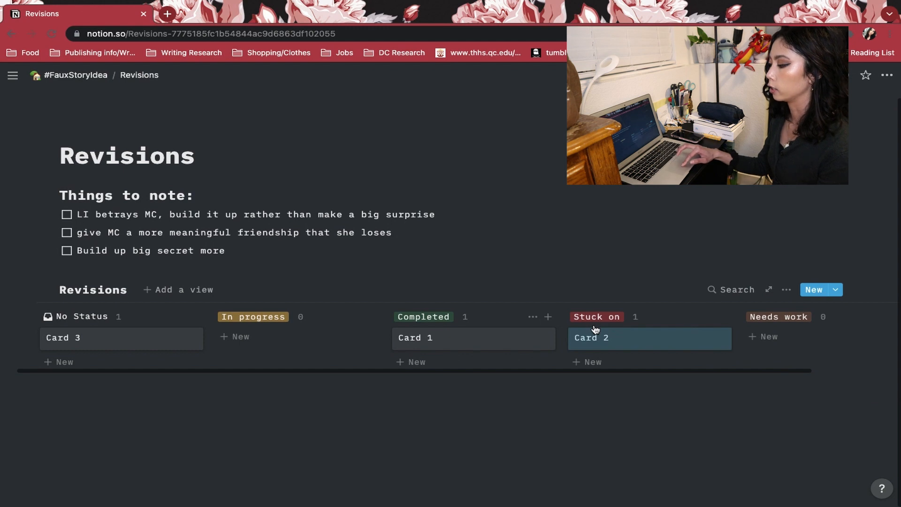
pyautogui.moveTo(57, 343); pyautogui.dragTo(779, 346)
# Step: Add four untitled cards beneath Card 1 in the Completed column
pyautogui.click(458, 362)
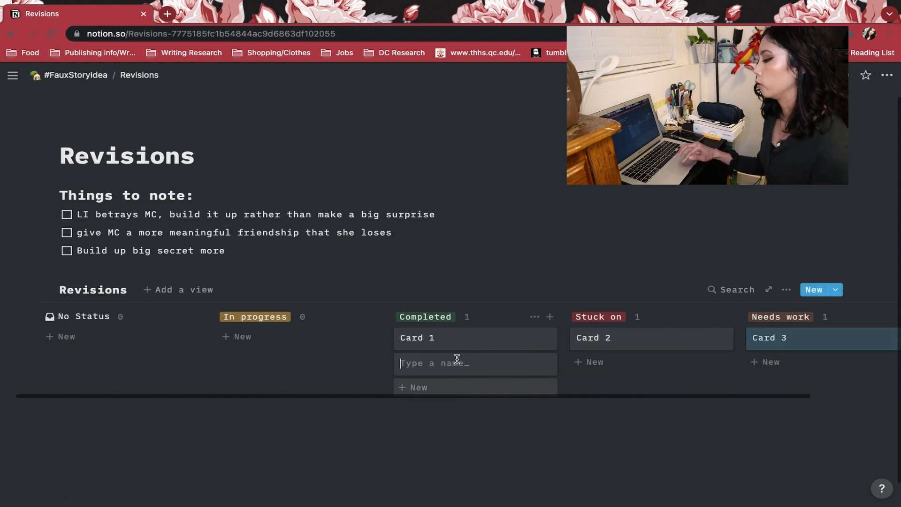
pyautogui.click(446, 386)
pyautogui.click(435, 411)
pyautogui.click(431, 437)
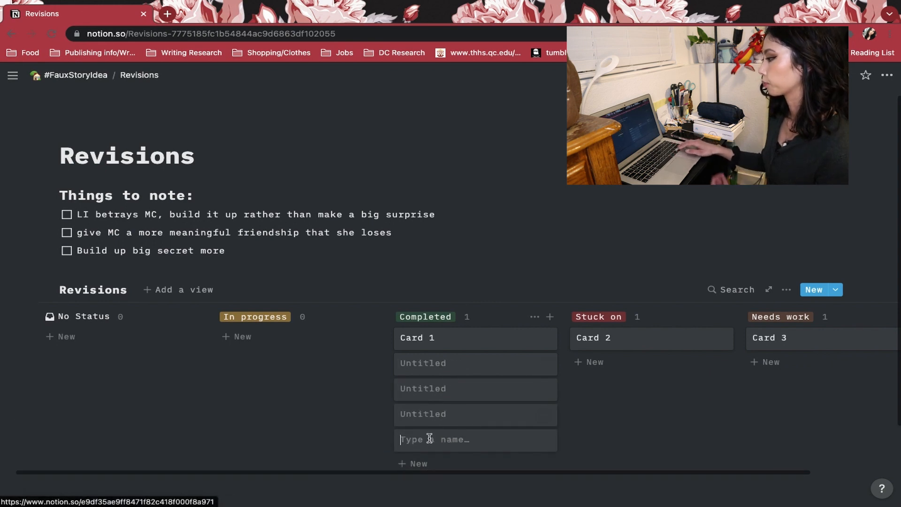
# Step: Insert a Heading 2 block reading "Characters arcs here" between the to-do list and the Revisions board
pyautogui.scroll(-2, 502, 212)
pyautogui.click(511, 173)
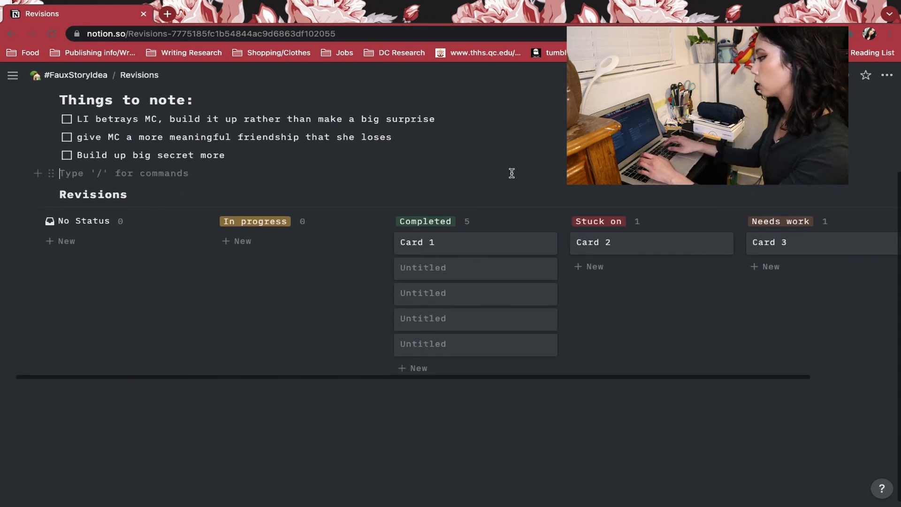
pyautogui.scroll(-1, 512, 173)
pyautogui.press('Return')
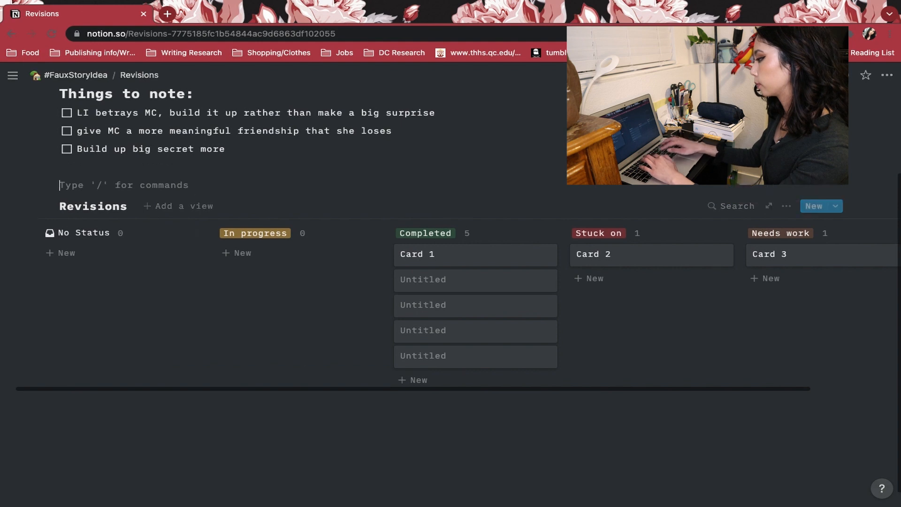
pyautogui.write('/heading 3')
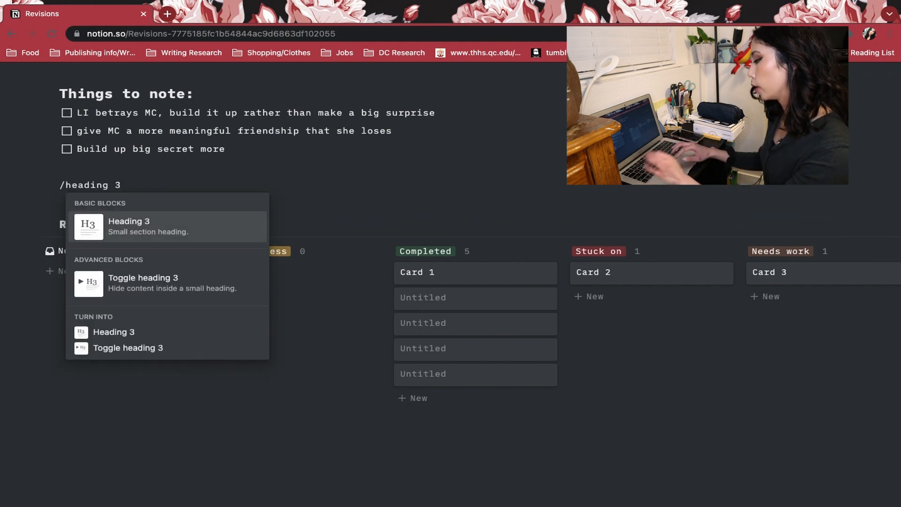
pyautogui.press('BackSpace')
pyautogui.write('2')
pyautogui.click(125, 222)
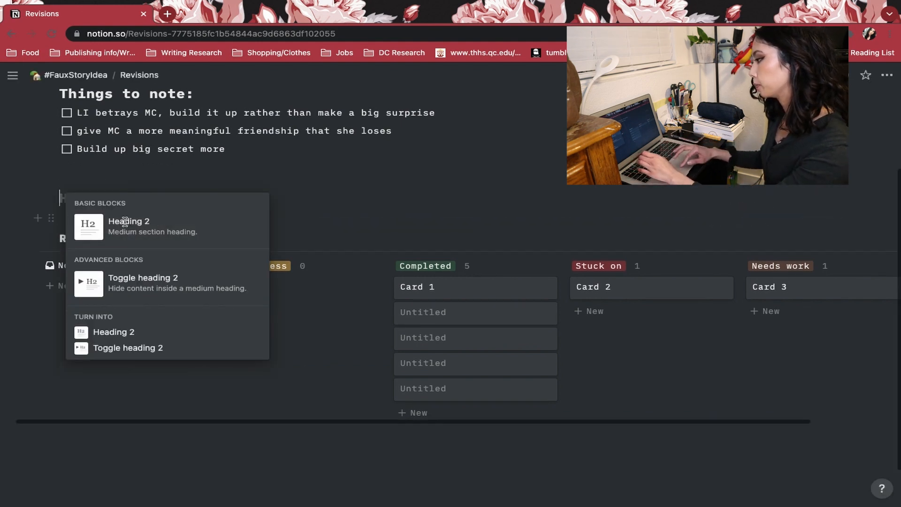
pyautogui.write('Charact')
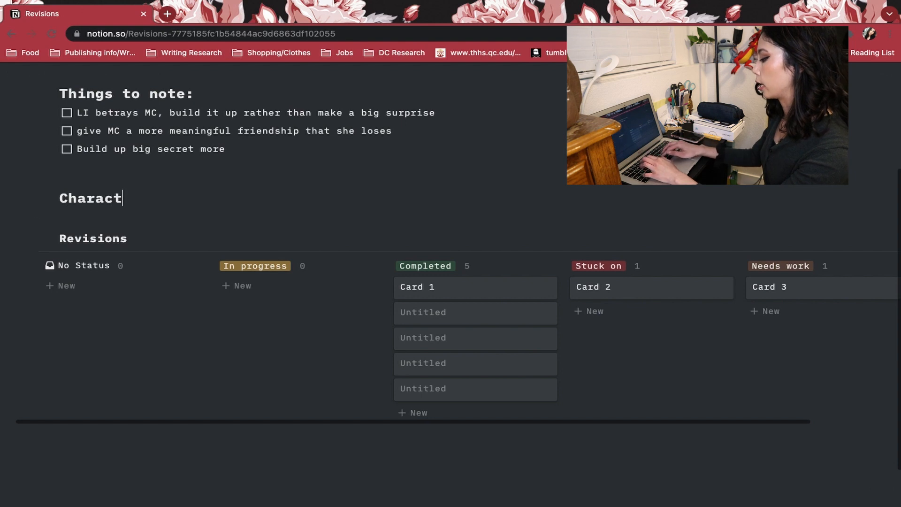
pyautogui.write('ers arcs here')
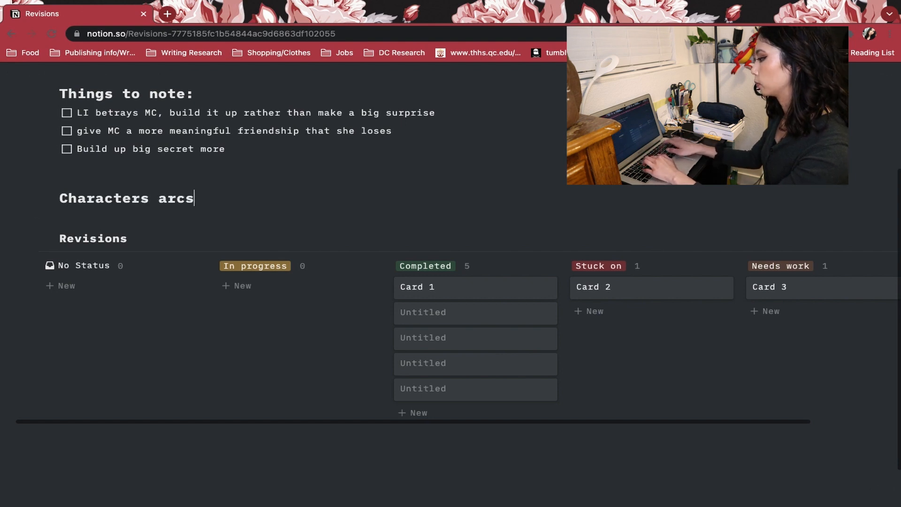
# Step: Convert the "Characters arcs here" heading into a Toggle heading 2 block
pyautogui.moveTo(7, 160)
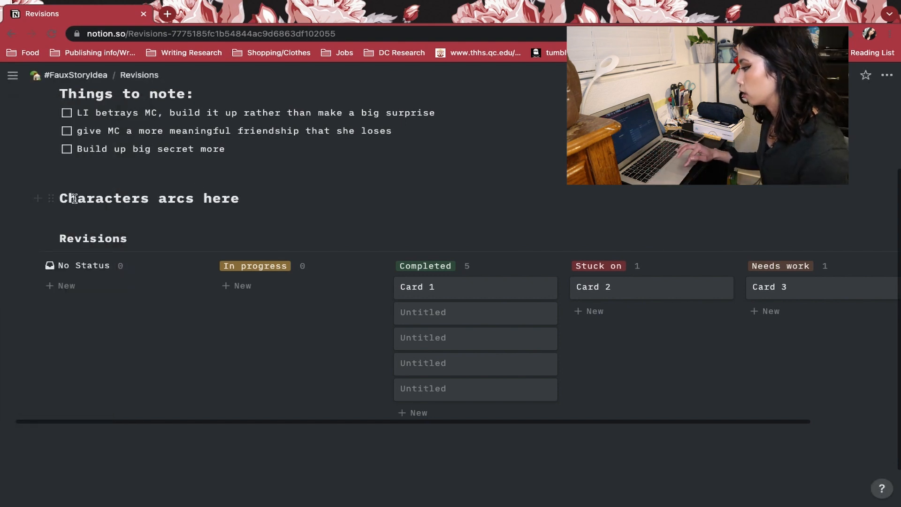
pyautogui.click(52, 197)
pyautogui.moveTo(98, 162)
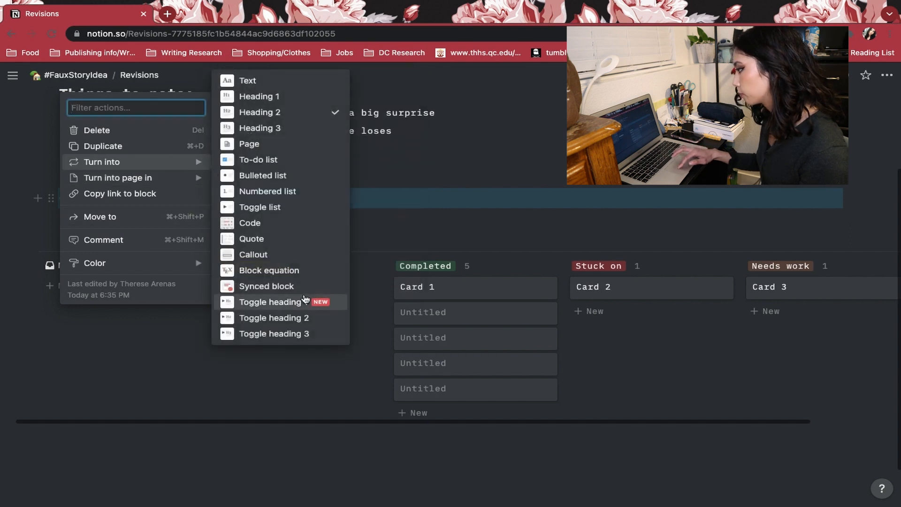
pyautogui.click(296, 317)
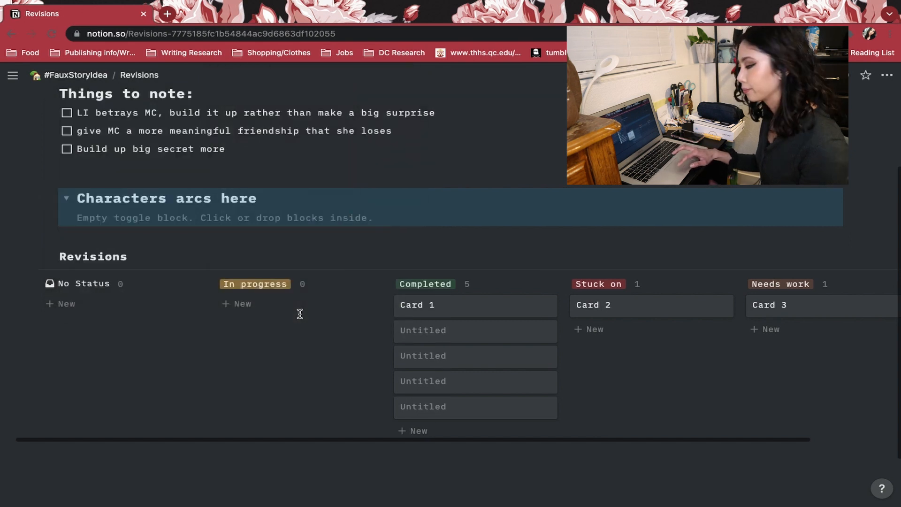
# Step: Embed a sub-page titled "MC" inside the "Characters arcs here" toggle
pyautogui.click(149, 216)
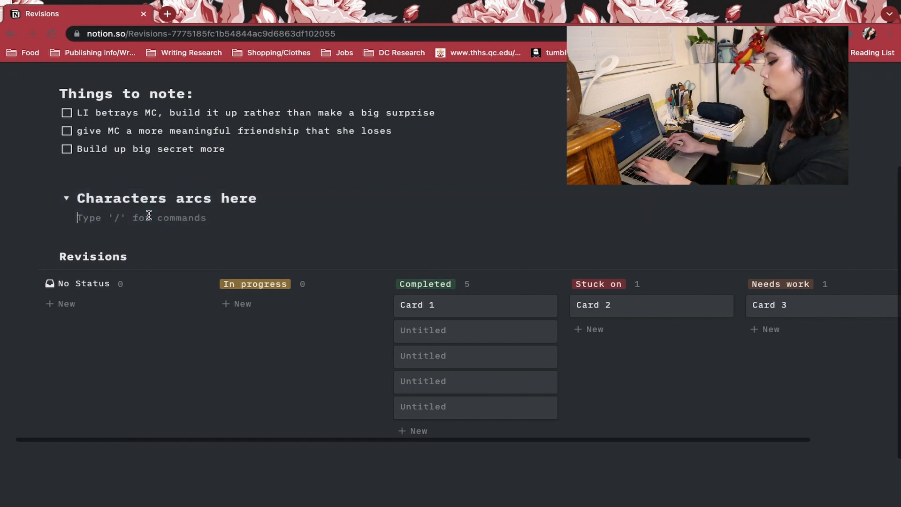
pyautogui.write('/')
pyautogui.press('Down')
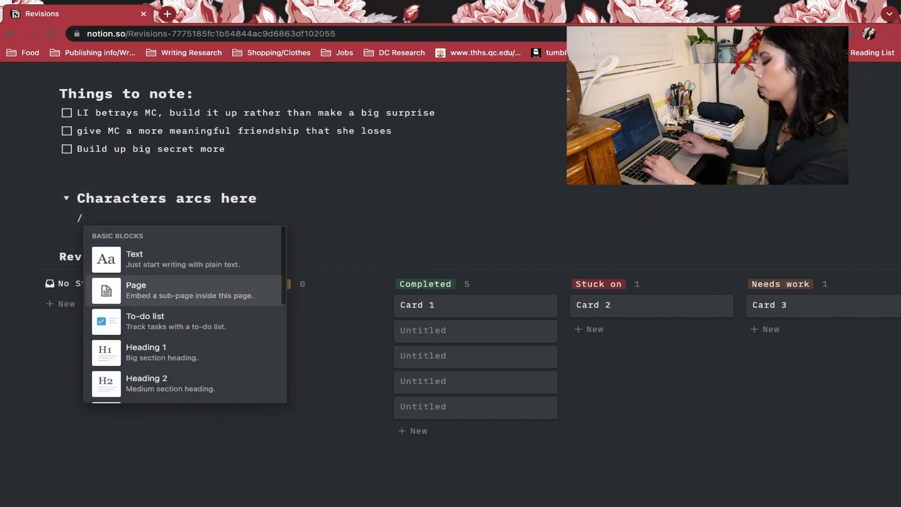
pyautogui.press('Return')
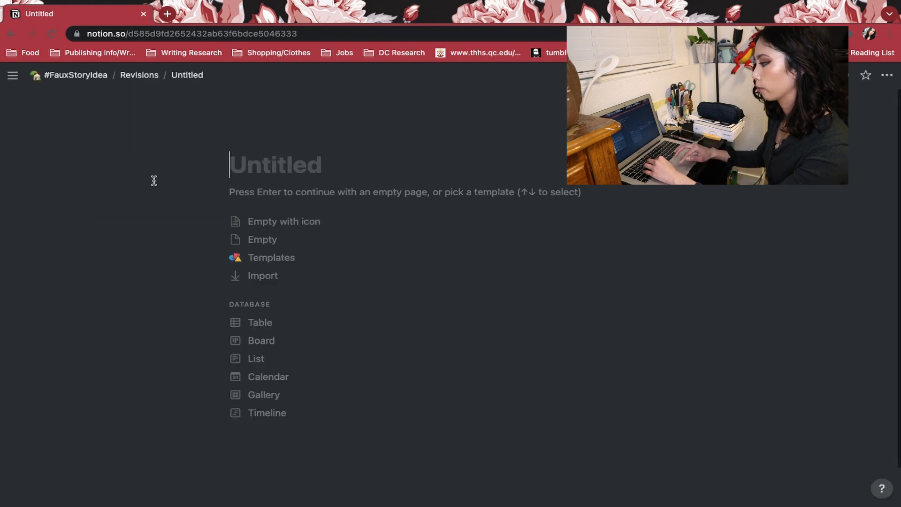
pyautogui.write('MC')
pyautogui.press('Return')
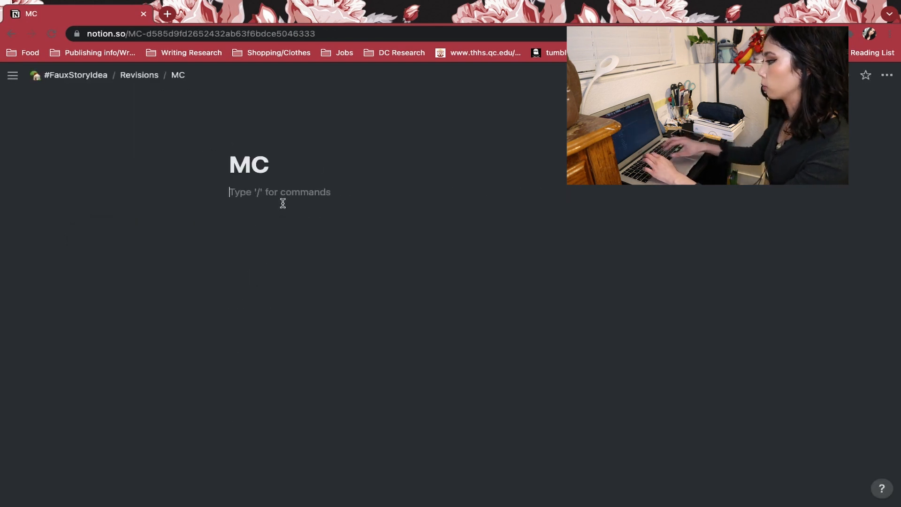
# Step: Set the MC page to the Mono font and full width
pyautogui.click(887, 75)
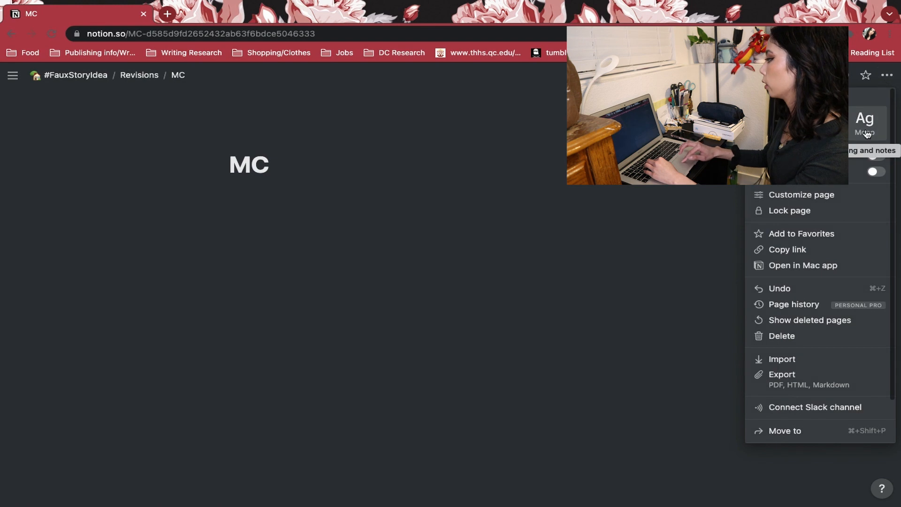
pyautogui.click(867, 134)
pyautogui.click(875, 171)
pyautogui.click(83, 192)
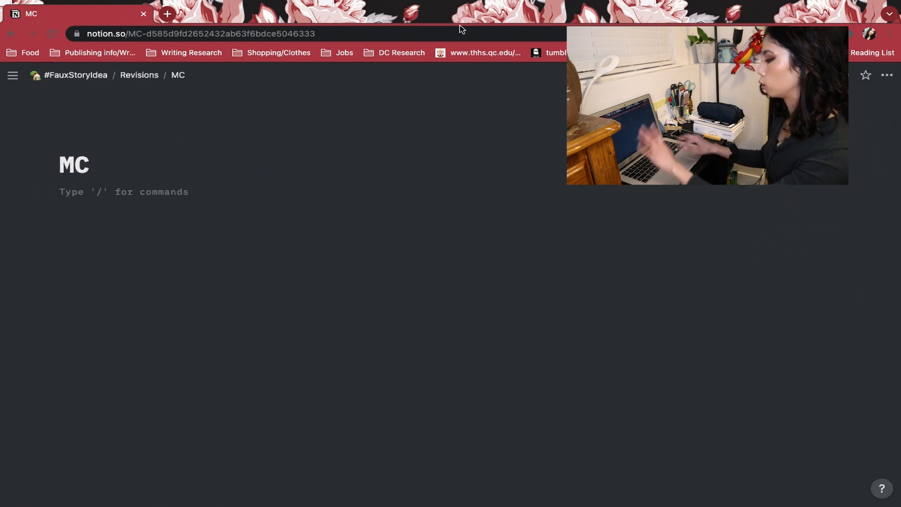
# Step: Write "OG characacter arc" as the first line of the MC page, with an empty block below it
pyautogui.write('OG charac')
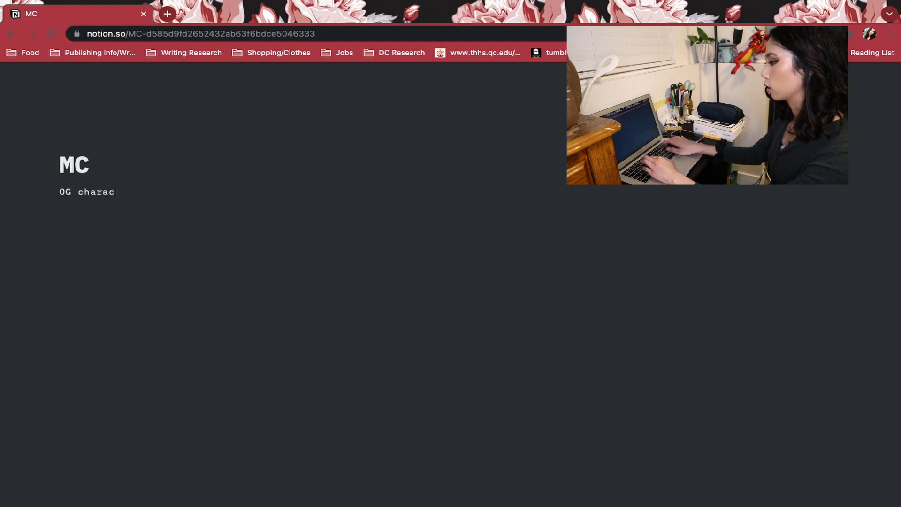
pyautogui.write('acter ')
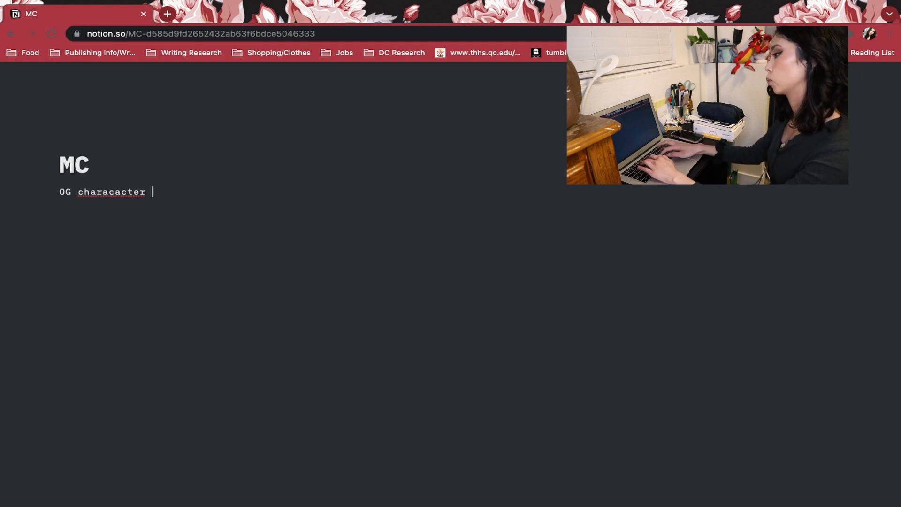
pyautogui.write('arc')
pyautogui.press('Return')
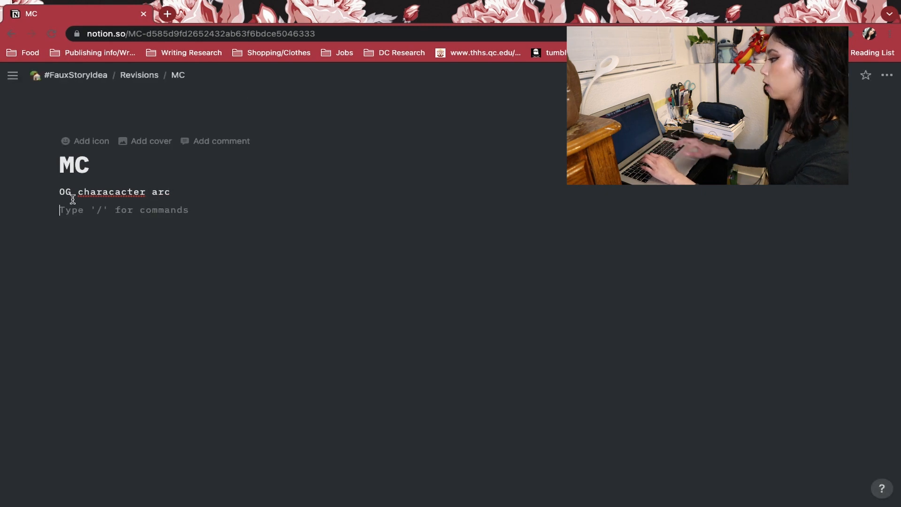
# Step: Move the empty block beside the "OG characacter arc" line as a second column and write "Actual character arc" in it
pyautogui.moveTo(49, 210); pyautogui.dragTo(860, 194)
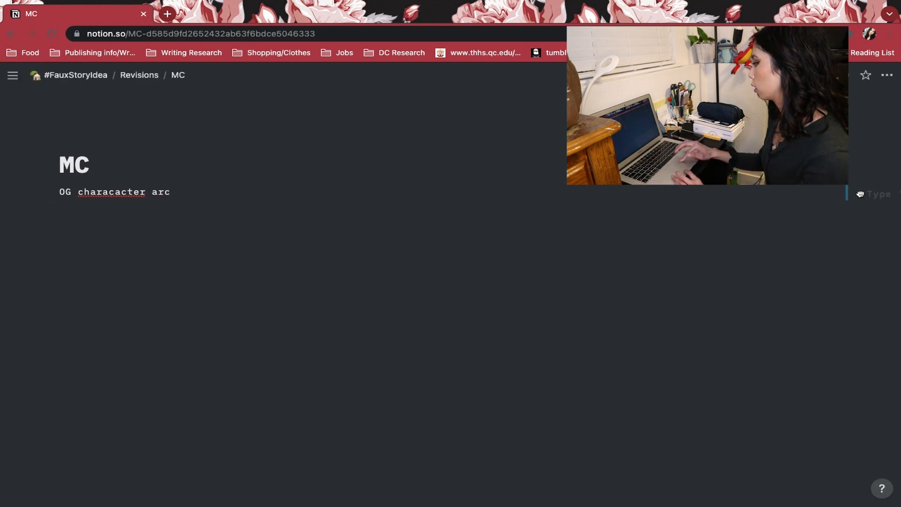
pyautogui.click(613, 205)
pyautogui.write('Actual c')
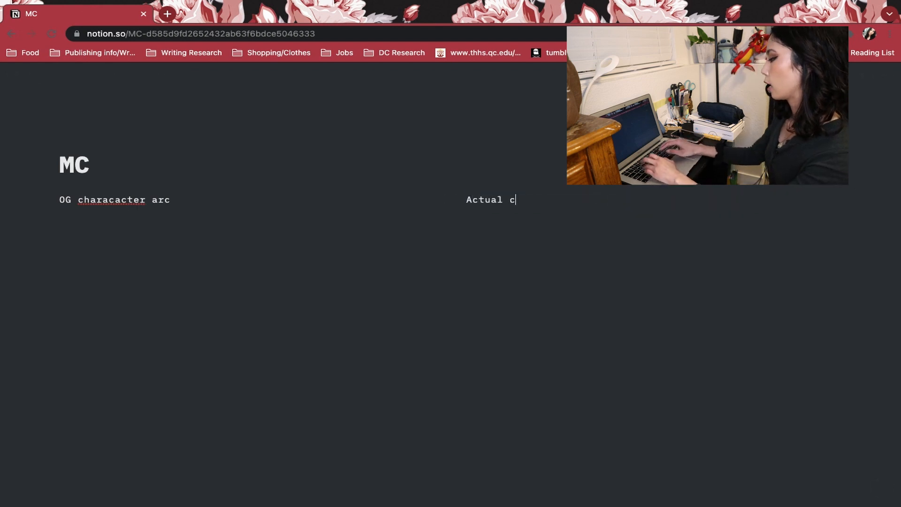
pyautogui.write('haracter ar')
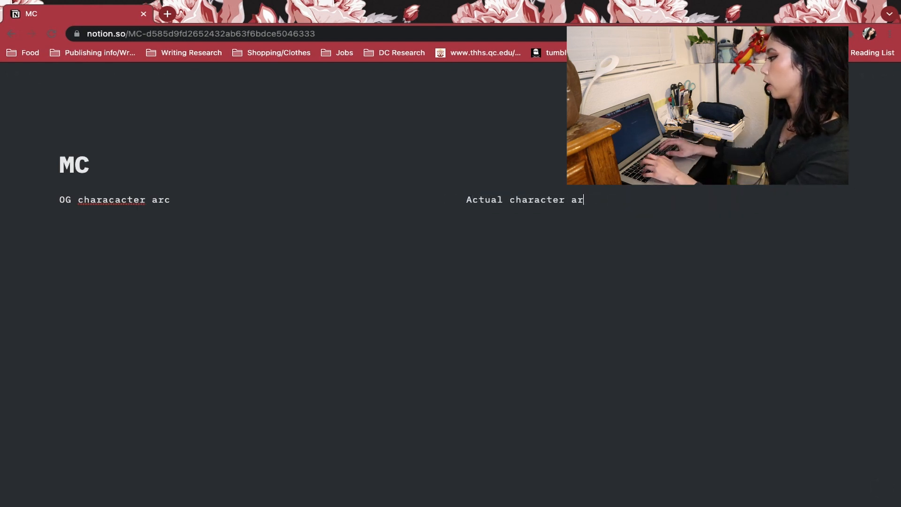
pyautogui.write('c')
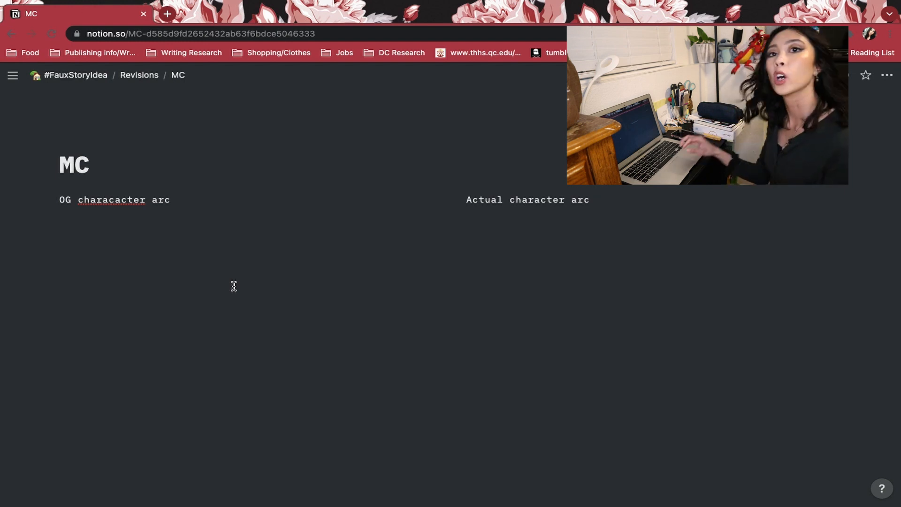
# Step: Insert a December 1, 2022 date mention beneath the Synopsis line on the #FauxStoryIdea page
pyautogui.click(84, 78)
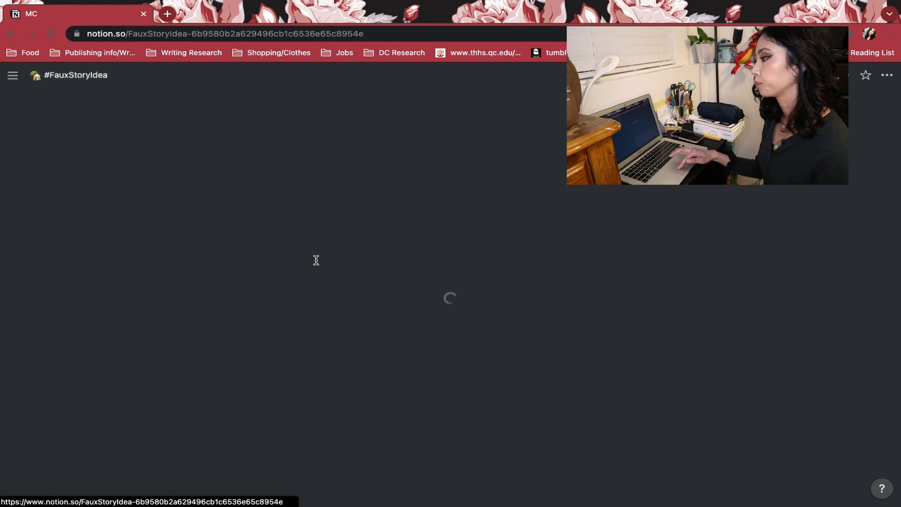
pyautogui.scroll(-5, 316, 260)
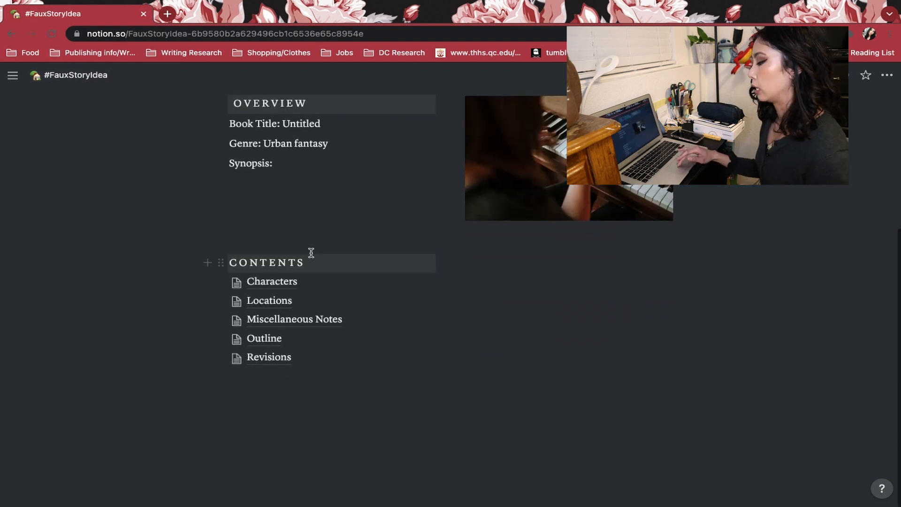
pyautogui.press('Return')
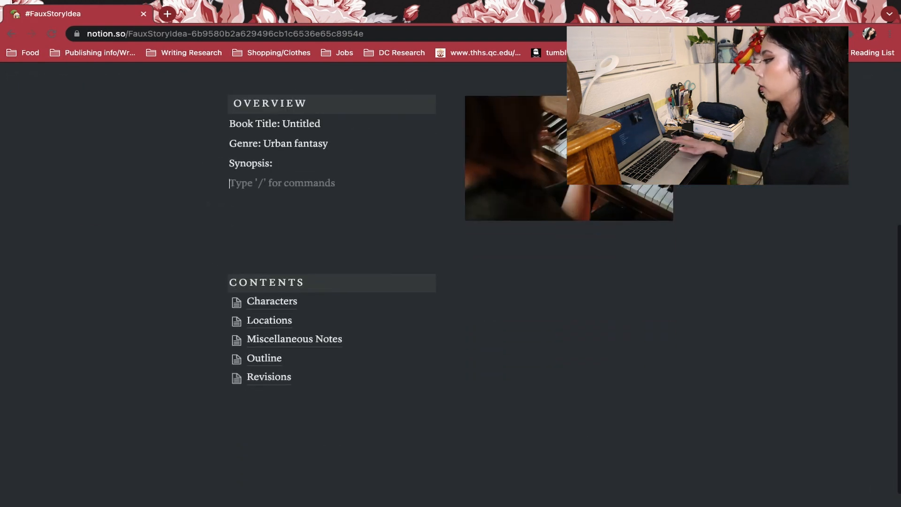
pyautogui.write('@da')
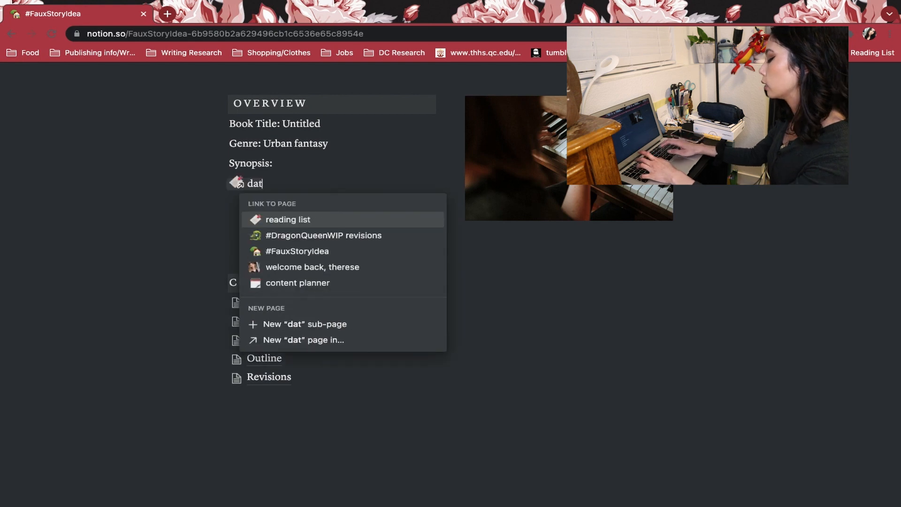
pyautogui.press('BackSpace')
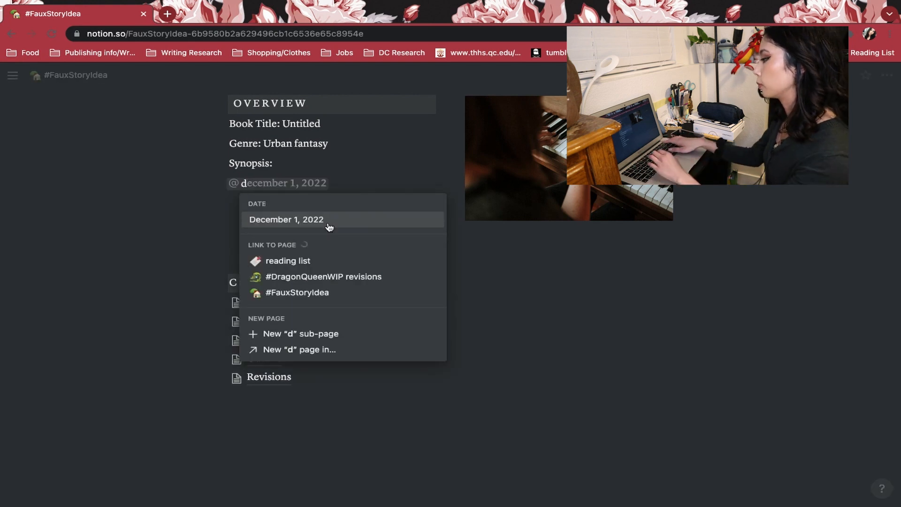
pyautogui.click(329, 222)
# Step: Open the Revisions page and look over its checklist, character-arcs toggle and status board
pyautogui.scroll(-1, 511, 340)
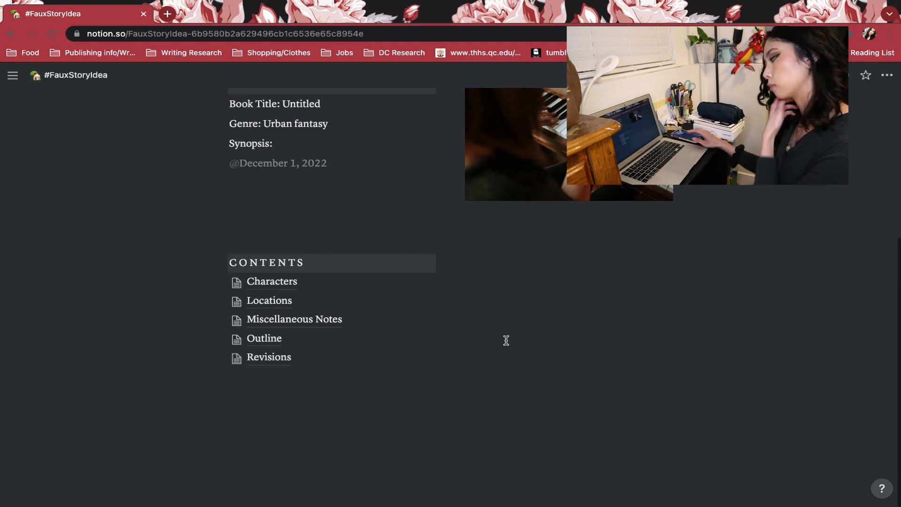
pyautogui.click(271, 361)
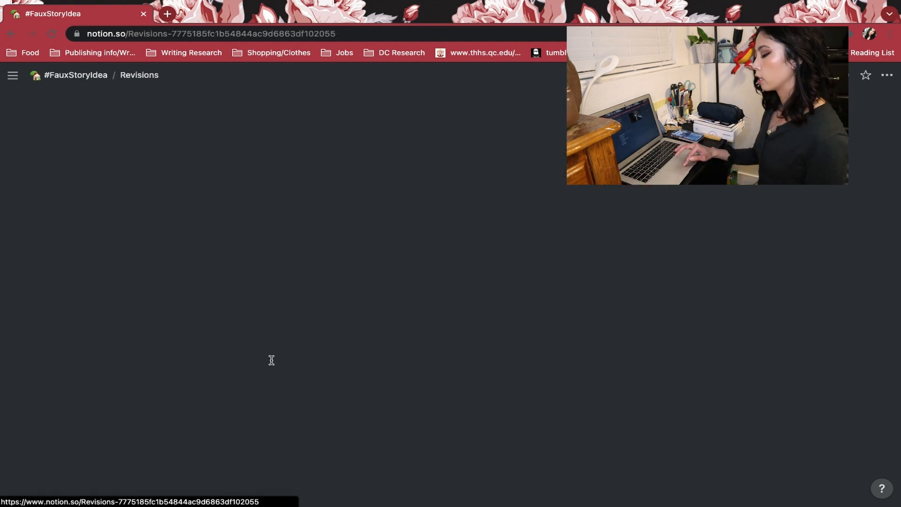
pyautogui.scroll(-4, 243, 357)
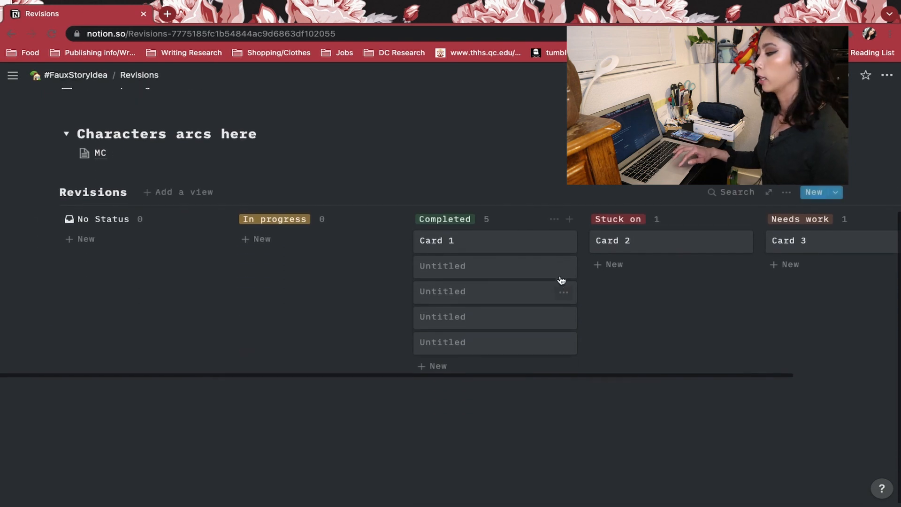
pyautogui.scroll(5, 503, 399)
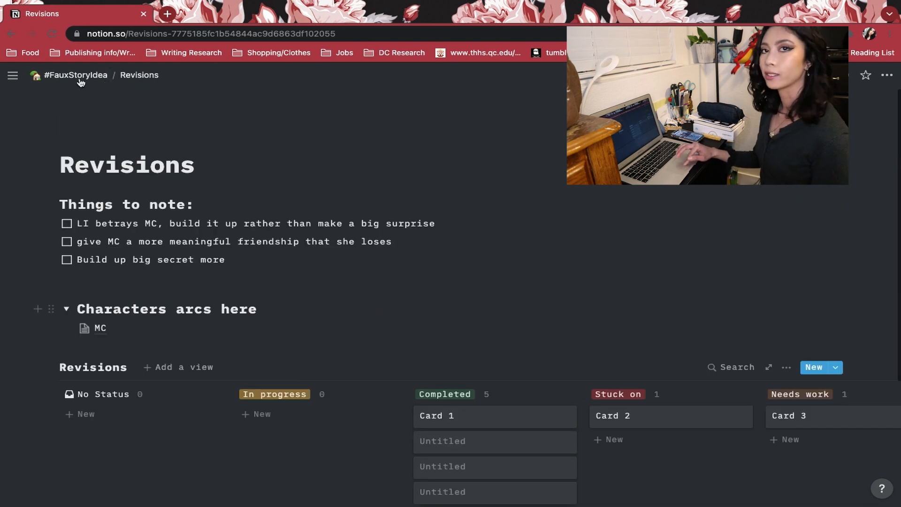
# Step: Embed a new sub-page beneath Revisions in the Contents list of the #FauxStoryIdea page
pyautogui.click(75, 75)
pyautogui.scroll(-5, 379, 249)
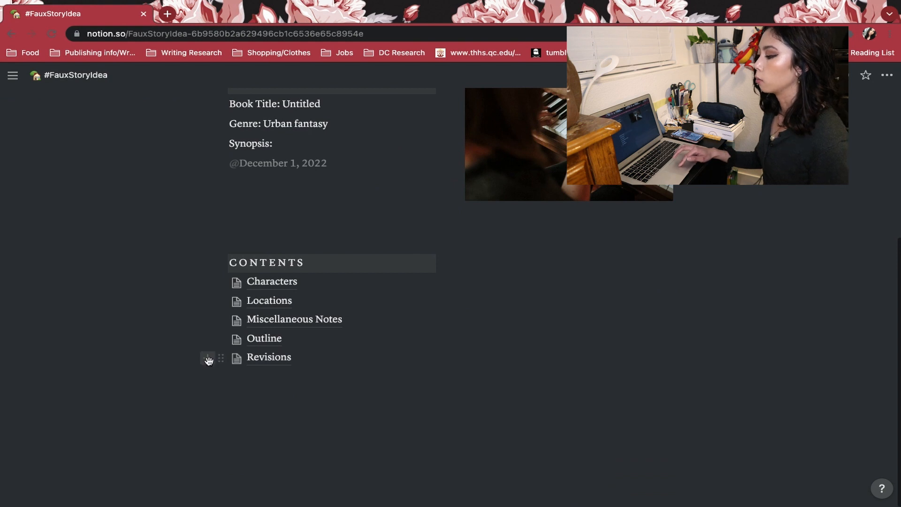
pyautogui.click(207, 358)
pyautogui.click(299, 252)
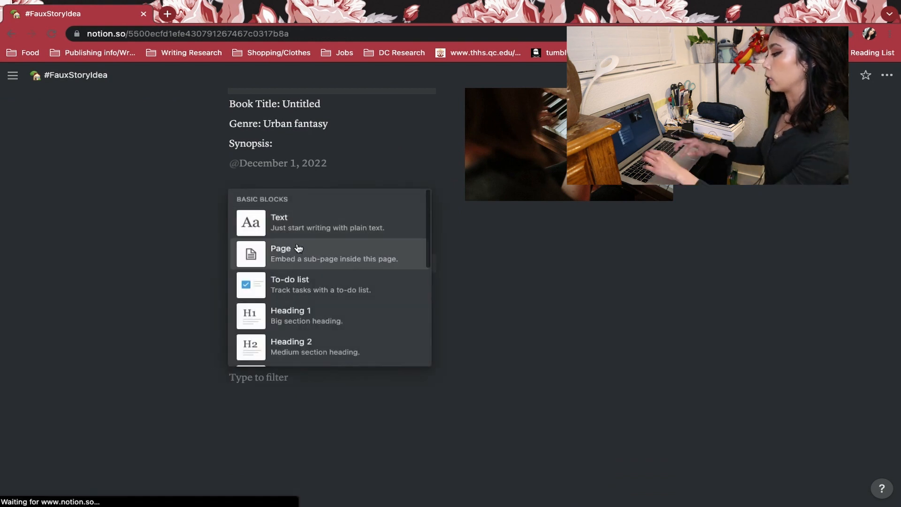
# Step: Set the new untitled sub-page to full width and the Mono font
pyautogui.click(888, 75)
pyautogui.click(876, 173)
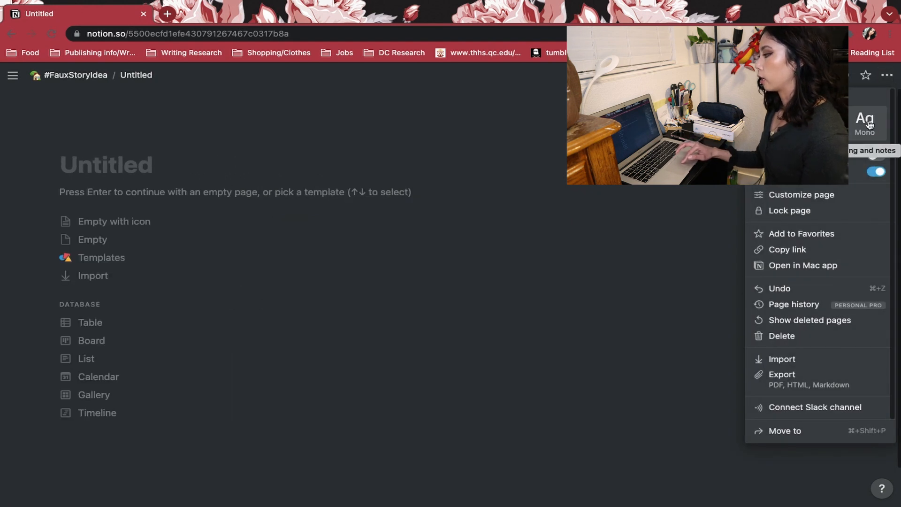
pyautogui.click(868, 123)
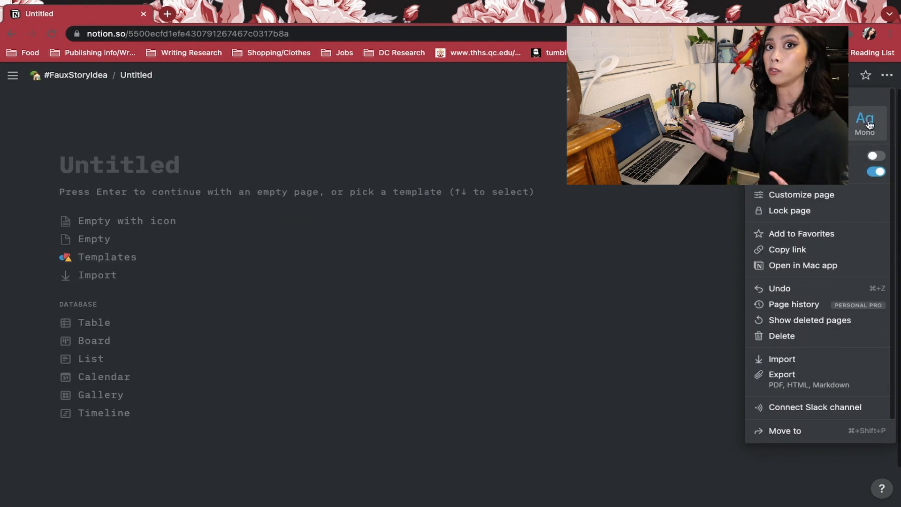
# Step: Title the sub-page "Query Letter" and write "Dear whomever" as its first line
pyautogui.click(144, 155)
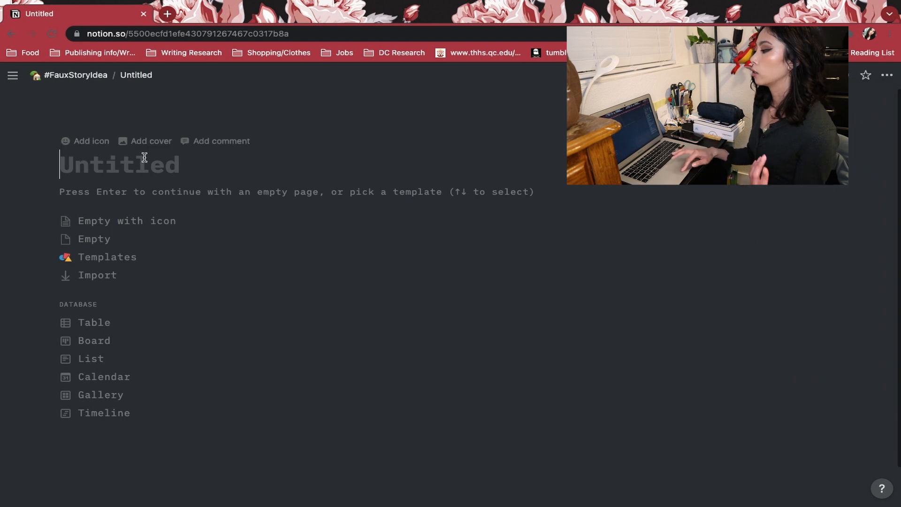
pyautogui.write('Query Letter')
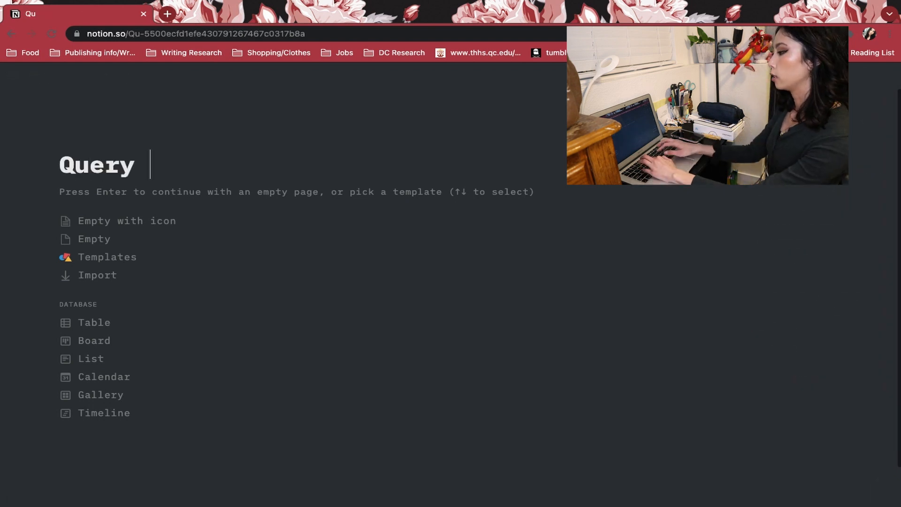
pyautogui.press('Return')
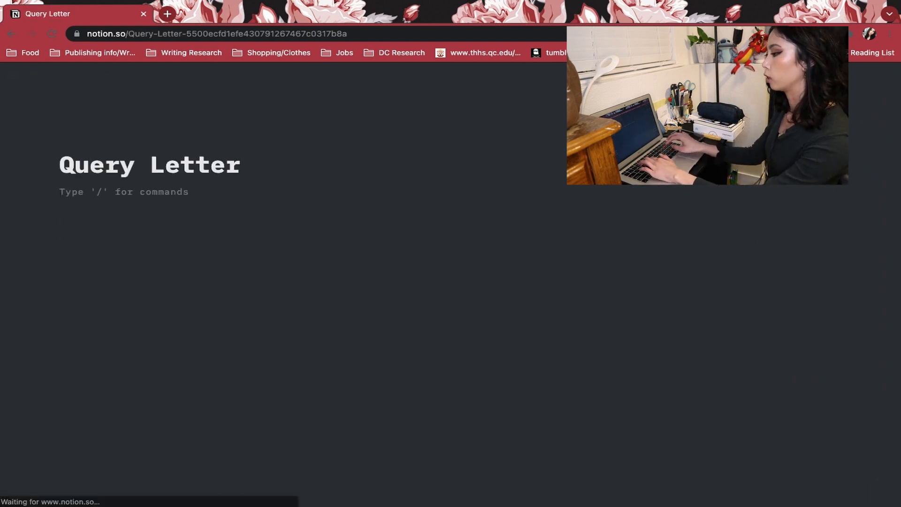
pyautogui.write('Dear whome')
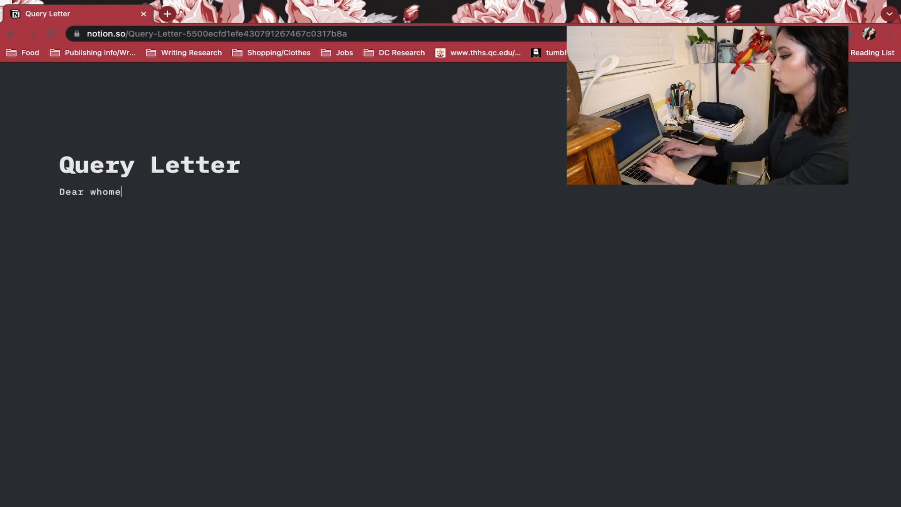
pyautogui.write('ver')
pyautogui.click(167, 16)
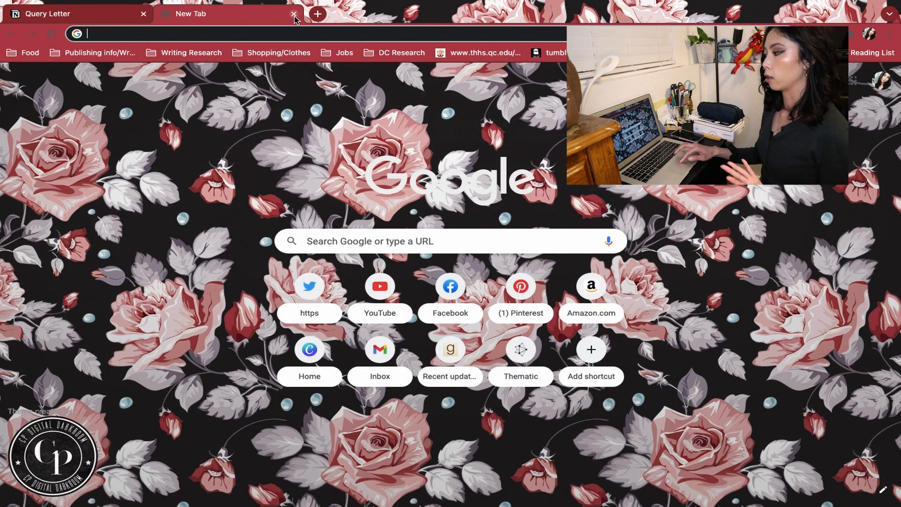
pyautogui.click(294, 15)
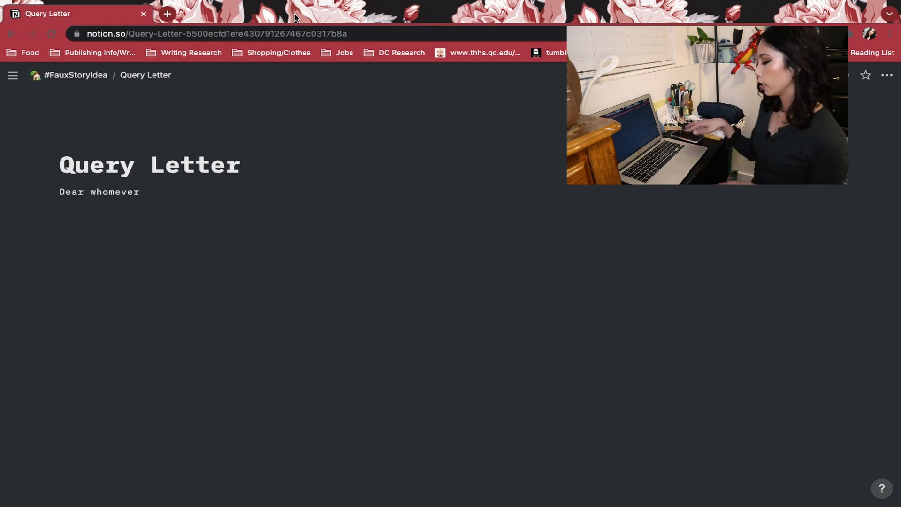
# Step: Reopen the Query Letter page and embed a new sub-page above "Dear whomever", leaving blank lines between them
pyautogui.click(75, 75)
pyautogui.scroll(-3, 298, 294)
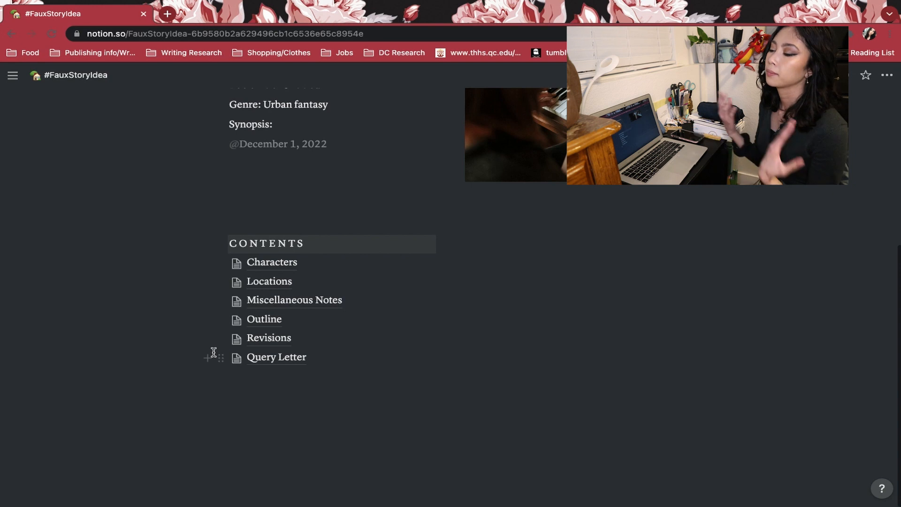
pyautogui.click(262, 357)
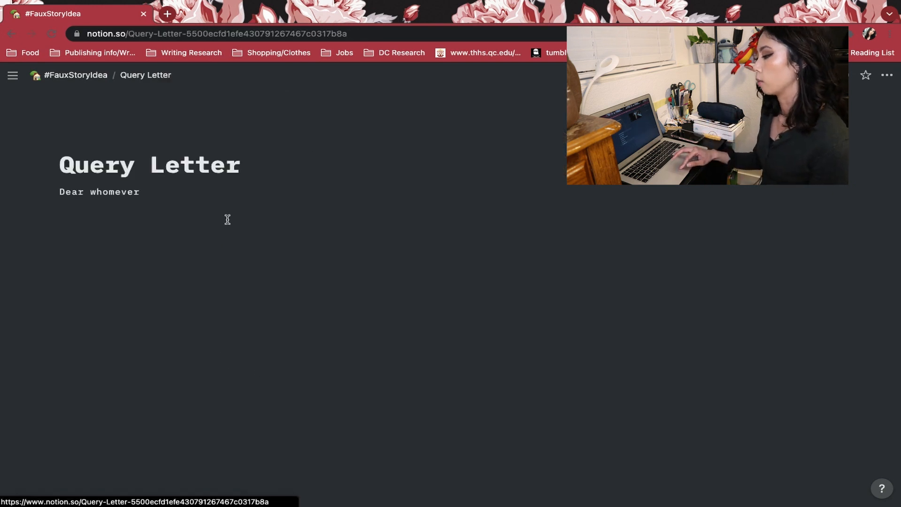
pyautogui.press('Return')
pyautogui.press('Return')
pyautogui.press('Return')
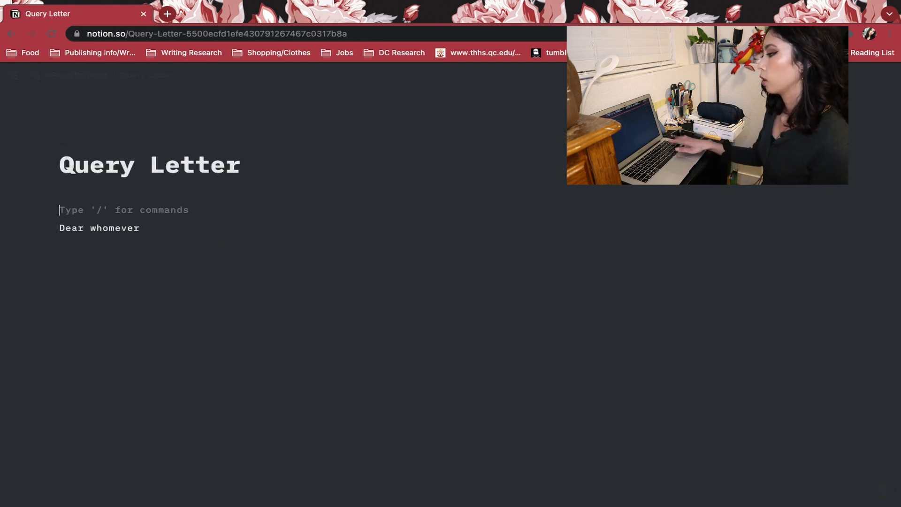
pyautogui.press('Up')
pyautogui.press('Up')
pyautogui.write('/')
pyautogui.press('Down')
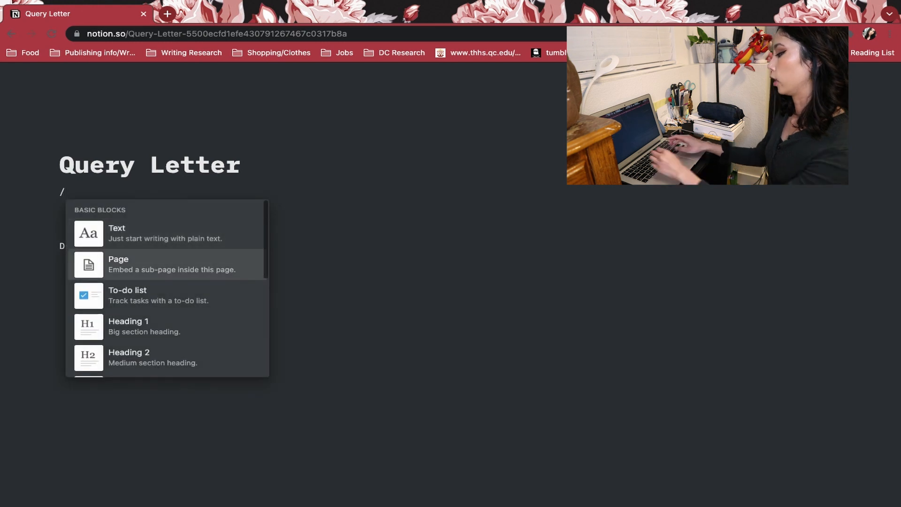
pyautogui.press('Return')
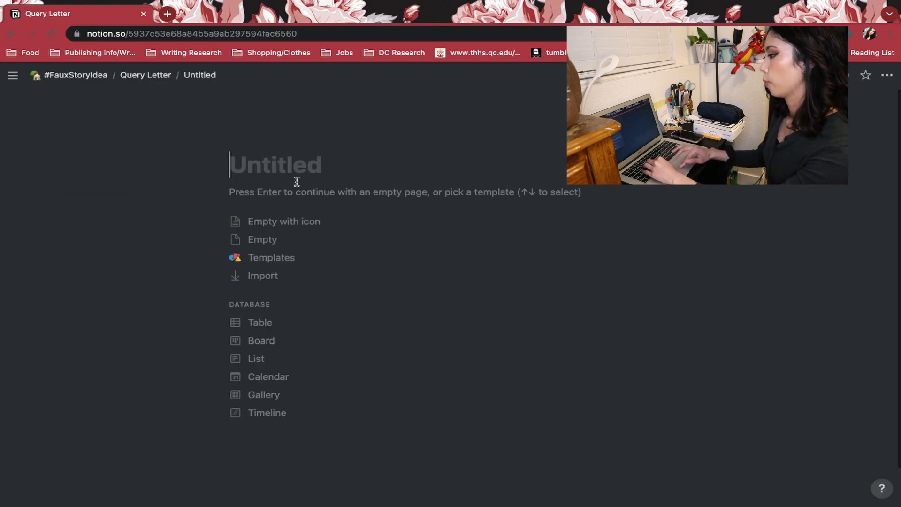
# Step: Set the new untitled sub-page to full width and place the cursor in its title
pyautogui.click(887, 76)
pyautogui.click(879, 176)
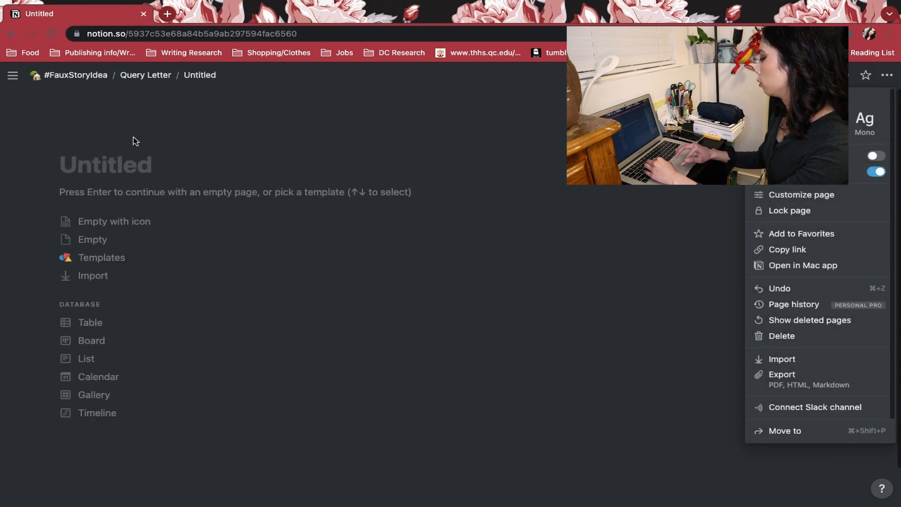
pyautogui.click(130, 171)
pyautogui.write('Ages')
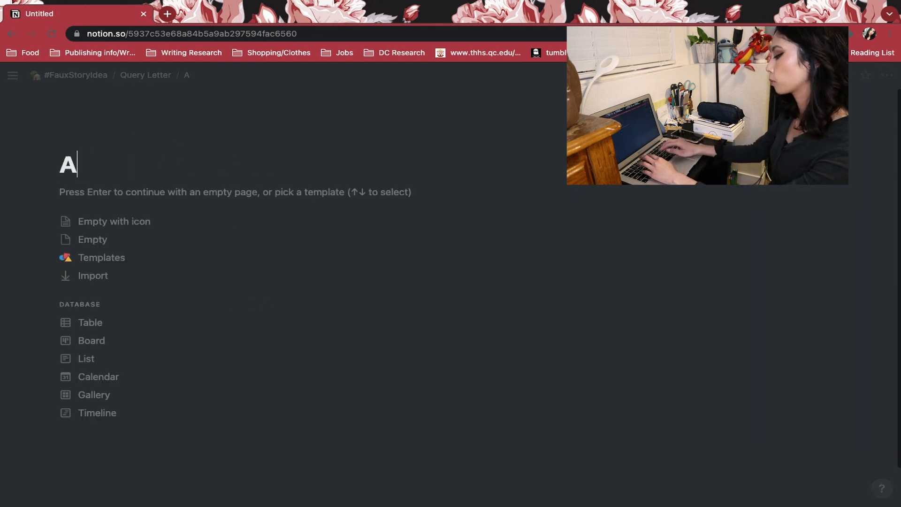
pyautogui.press('BackSpace')
pyautogui.write('tns')
pyautogui.press('BackSpace')
pyautogui.press('BackSpace')
pyautogui.press('BackSpace')
pyautogui.press('BackSpace')
pyautogui.press('BackSpace')
pyautogui.press('BackSpace')
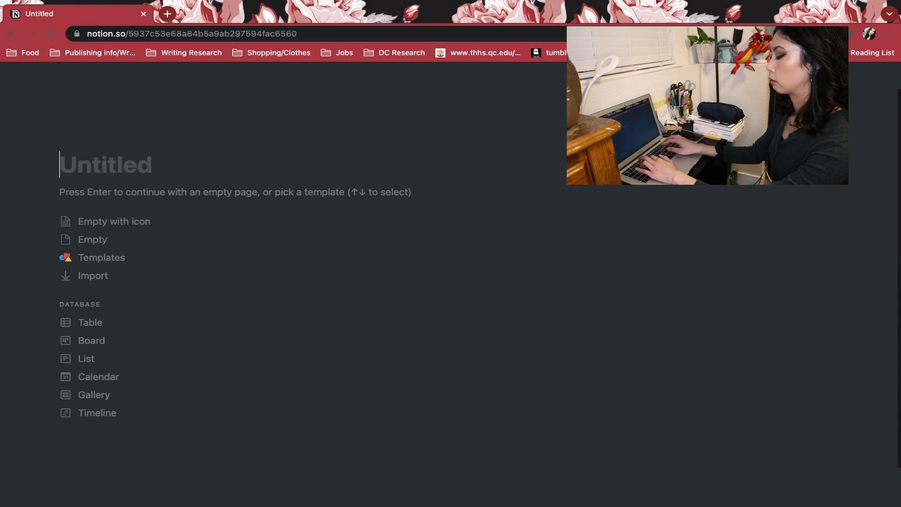
# Step: Title the sub-page "Potential Agents" and insert an inline table database beneath the title
pyautogui.write('Potential Agents')
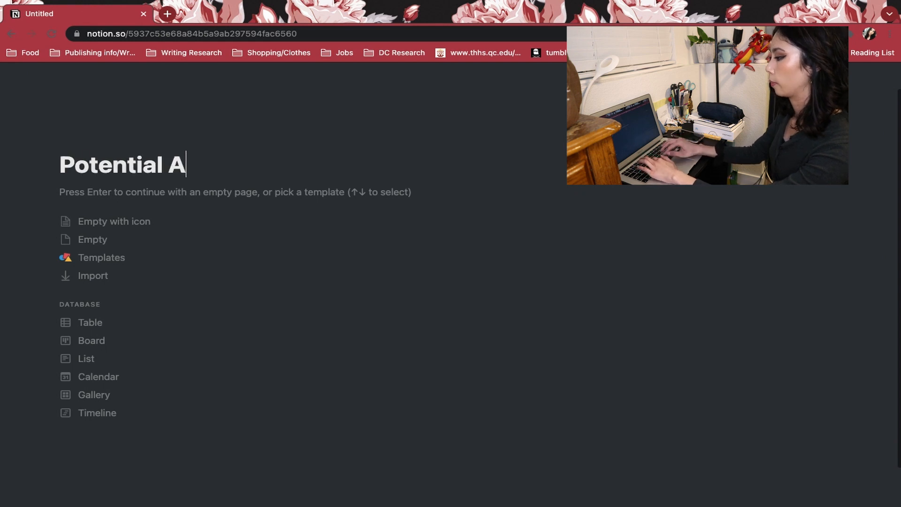
pyautogui.press('Return')
pyautogui.write('/')
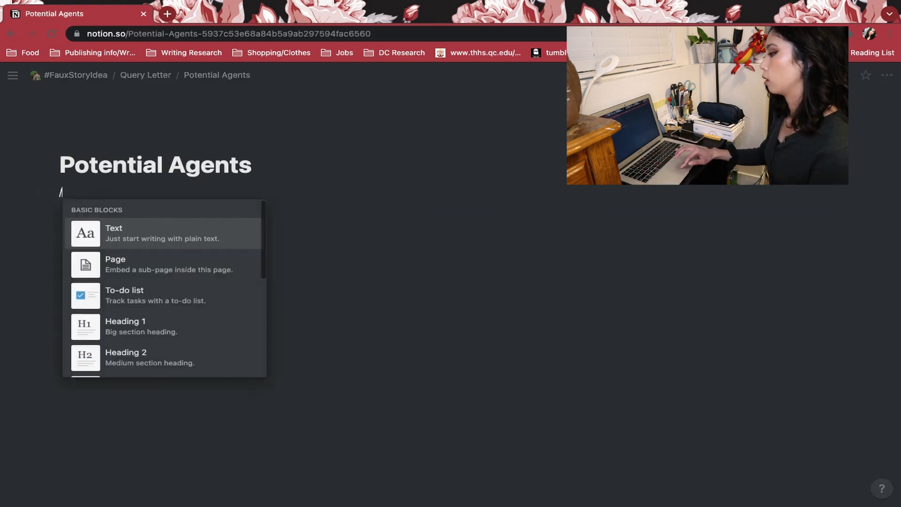
pyautogui.scroll(-2, 156, 274)
pyautogui.scroll(-3, 158, 281)
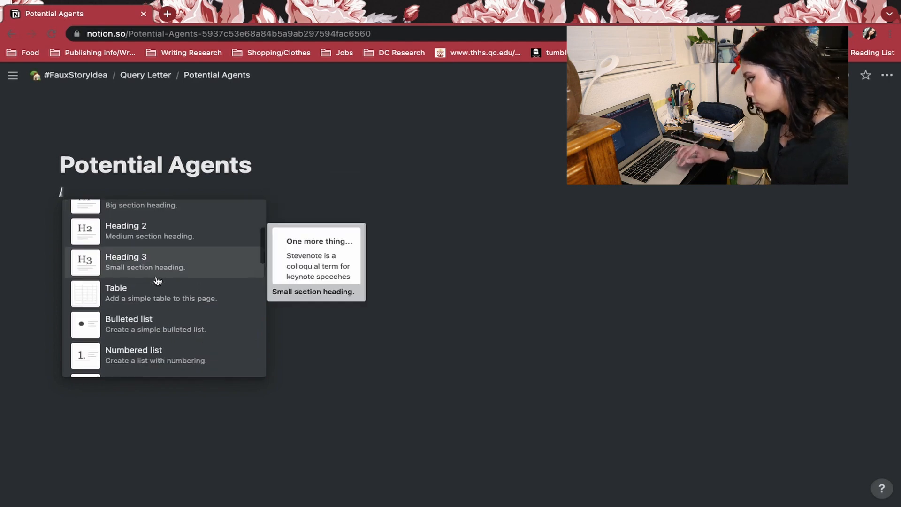
pyautogui.scroll(-3, 157, 281)
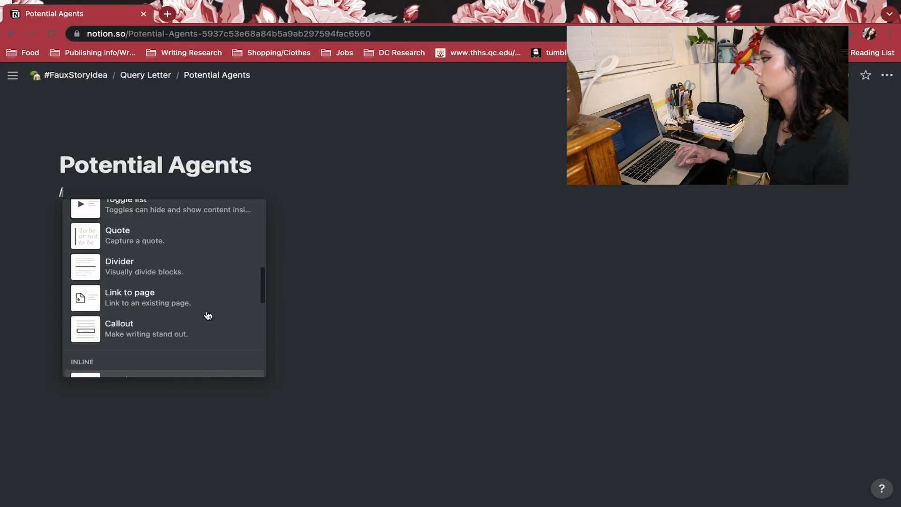
pyautogui.scroll(-4, 209, 331)
pyautogui.scroll(-3, 209, 301)
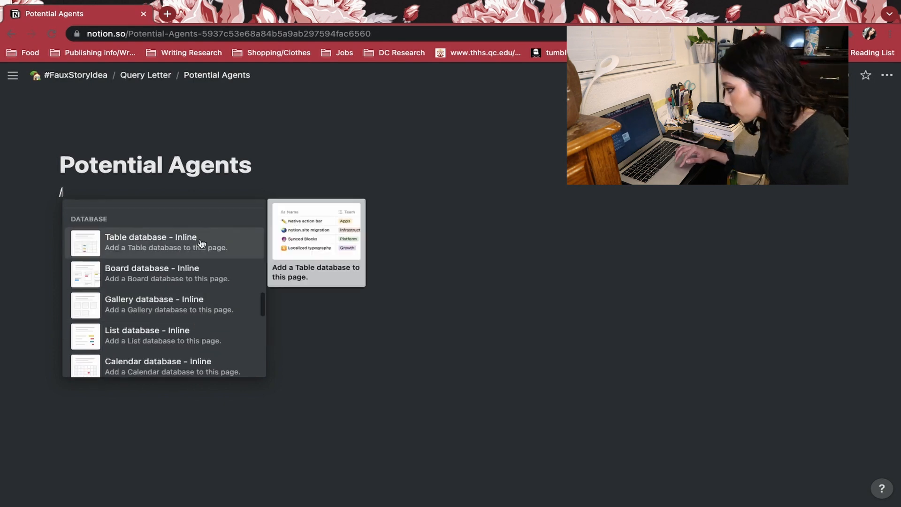
pyautogui.click(201, 243)
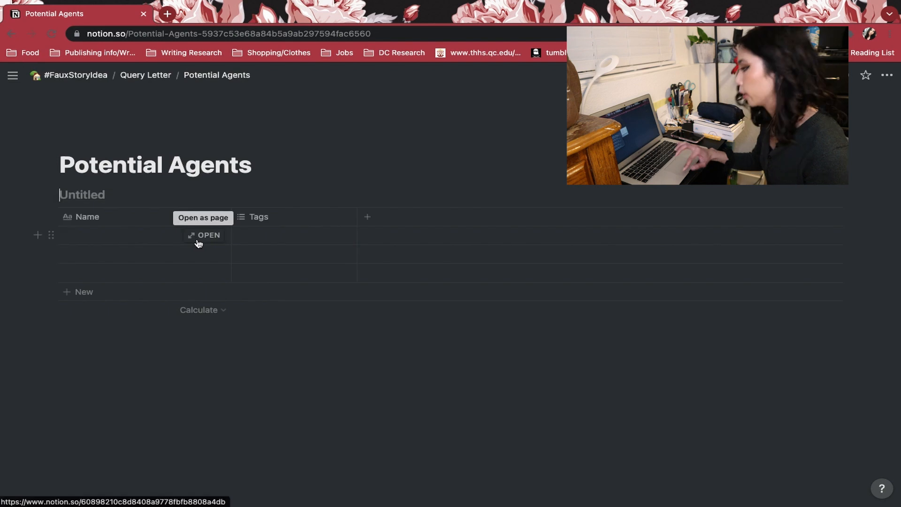
# Step: Name the table database "Agents" and rename its Tags column to "email address"
pyautogui.write('Agents')
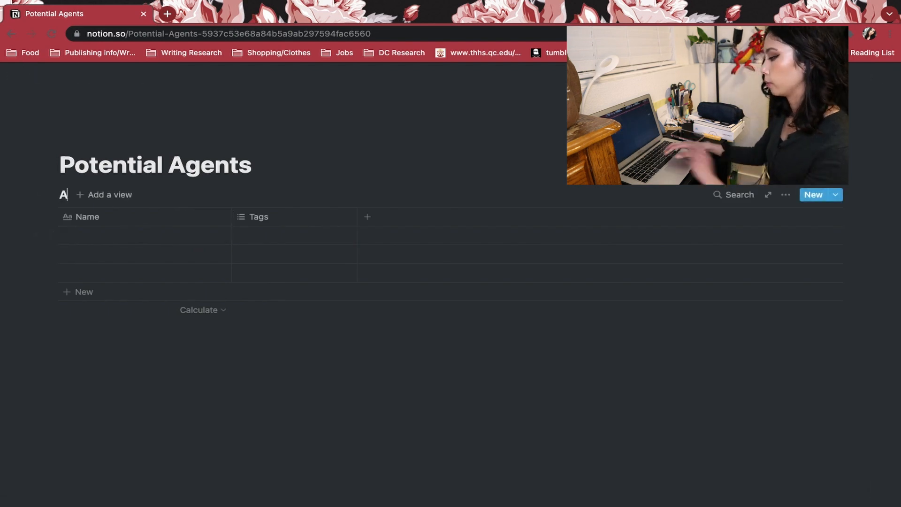
pyautogui.click(103, 221)
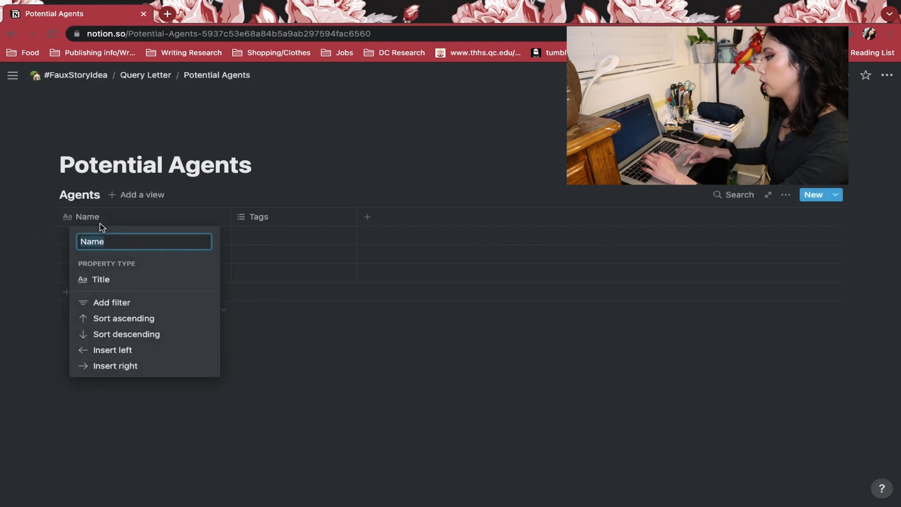
pyautogui.click(289, 234)
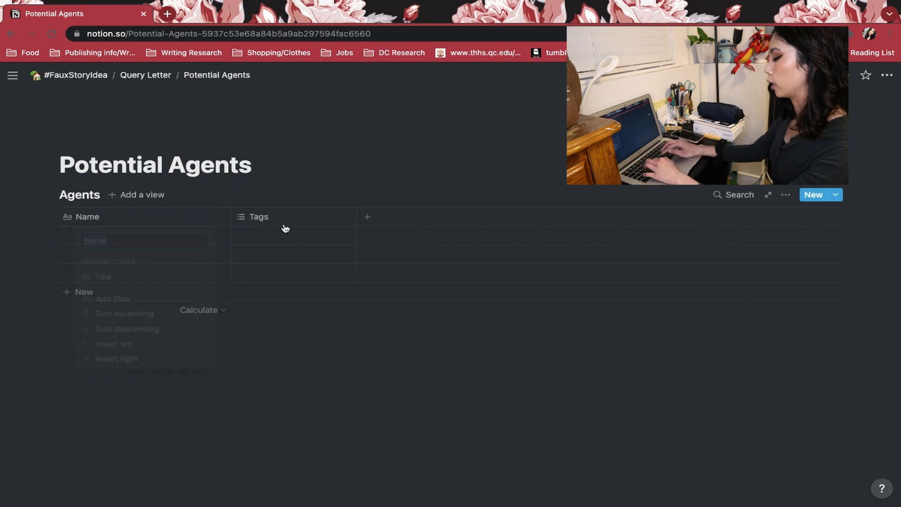
pyautogui.click(286, 218)
pyautogui.write('email ')
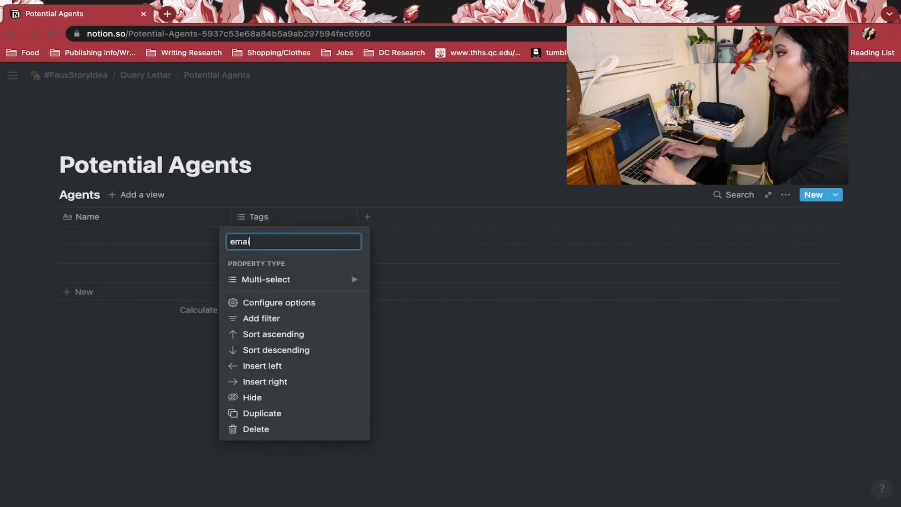
pyautogui.write('address')
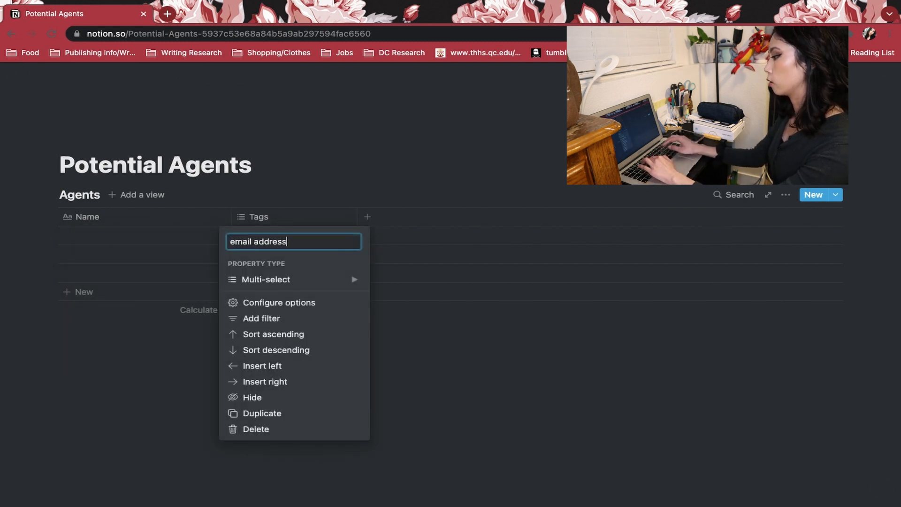
pyautogui.press('Return')
# Step: Add two text columns named "accepting?" and "requirements" to the Agents table
pyautogui.click(367, 216)
pyautogui.write('accept')
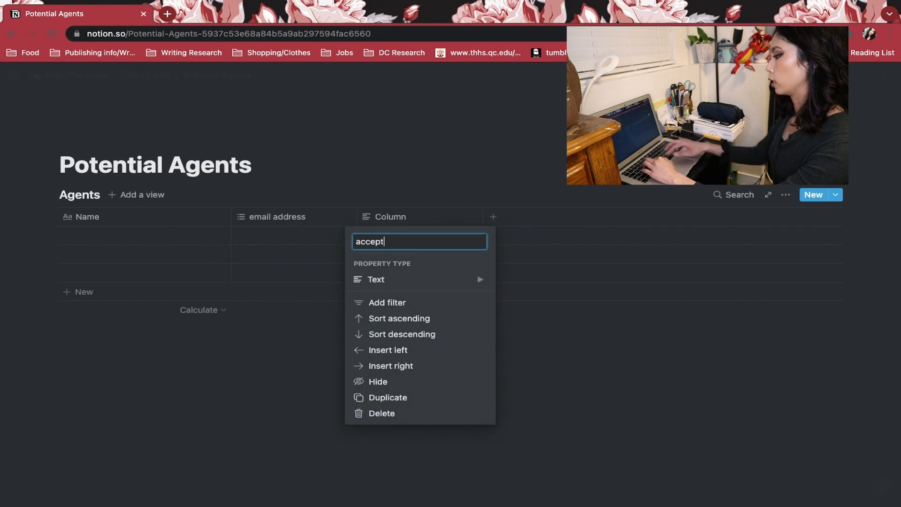
pyautogui.write('ing?')
pyautogui.press('Return')
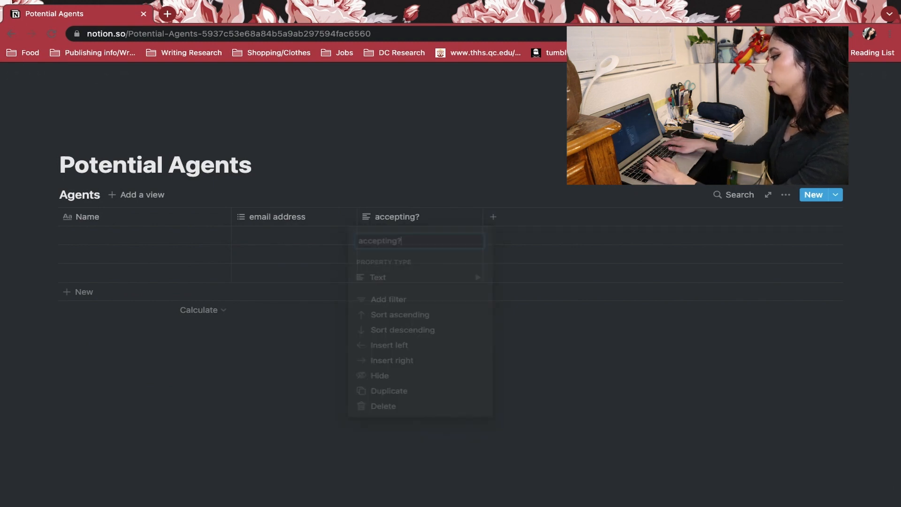
pyautogui.click(558, 225)
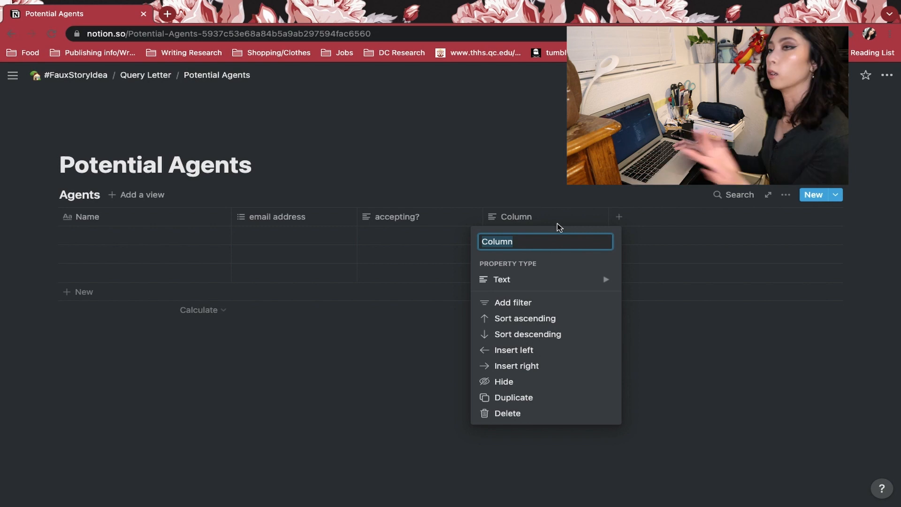
pyautogui.write('requier')
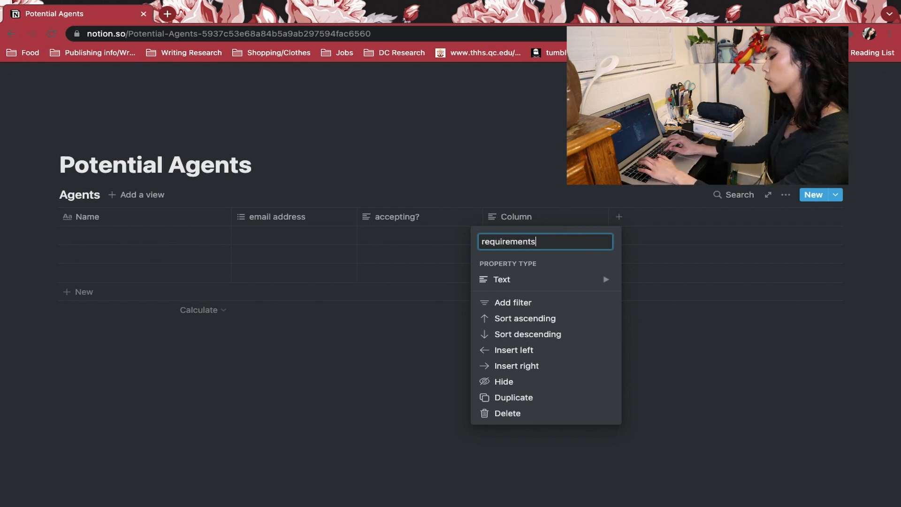
pyautogui.press('Return')
# Step: Add a text column named "current/previous clients" after the requirements column
pyautogui.click(619, 217)
pyautogui.write('cur')
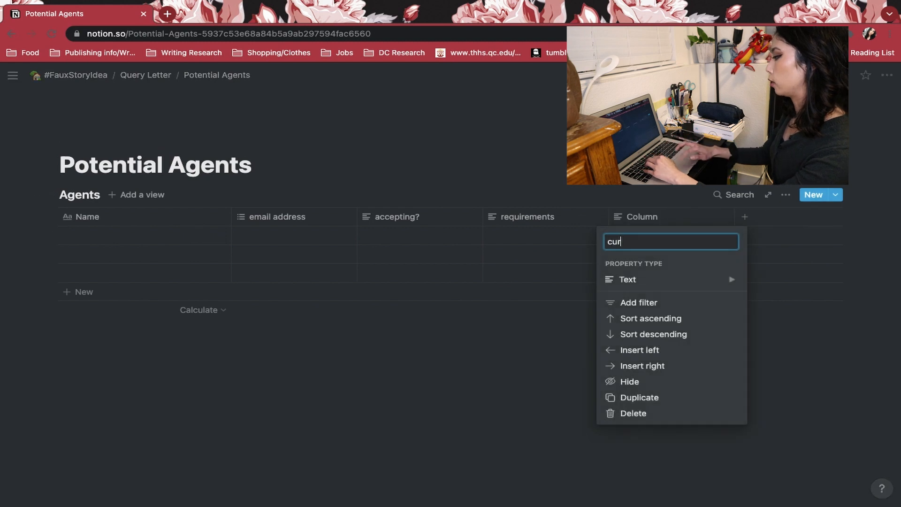
pyautogui.write('rent/previous client')
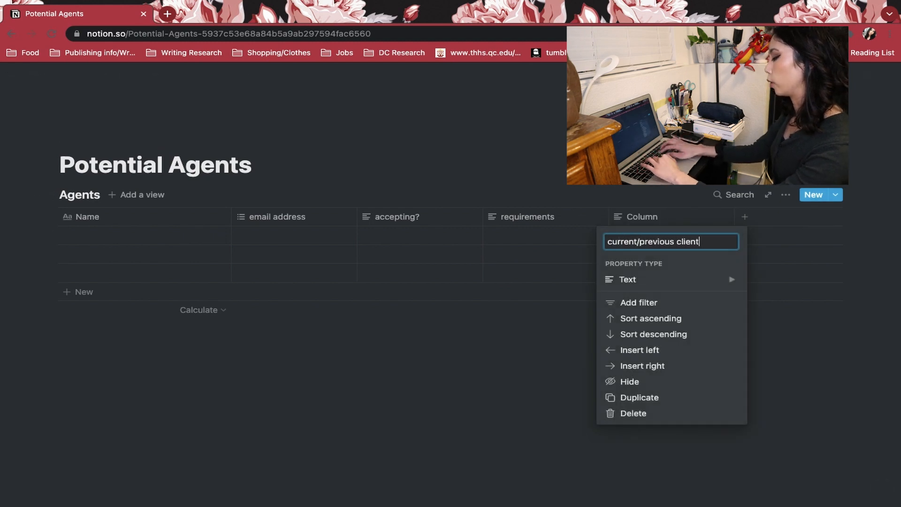
pyautogui.write('s')
pyautogui.press('Return')
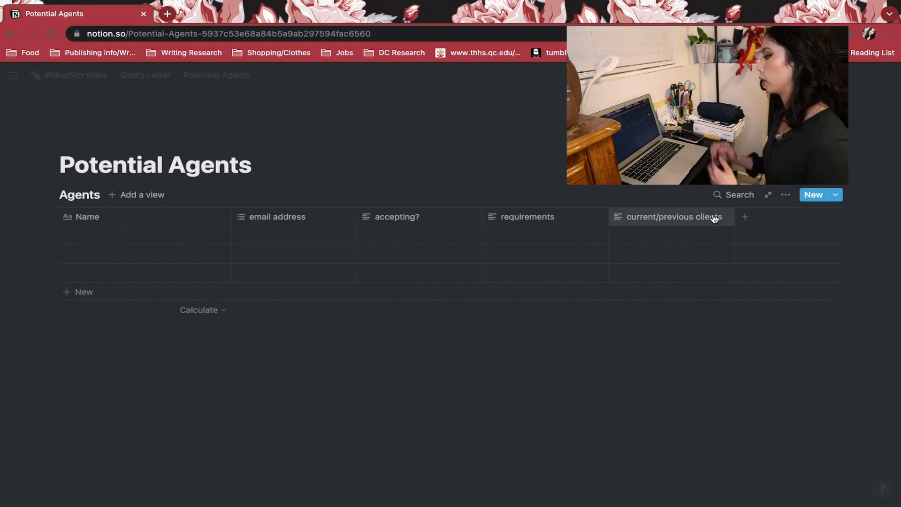
pyautogui.click(658, 217)
pyautogui.click(628, 187)
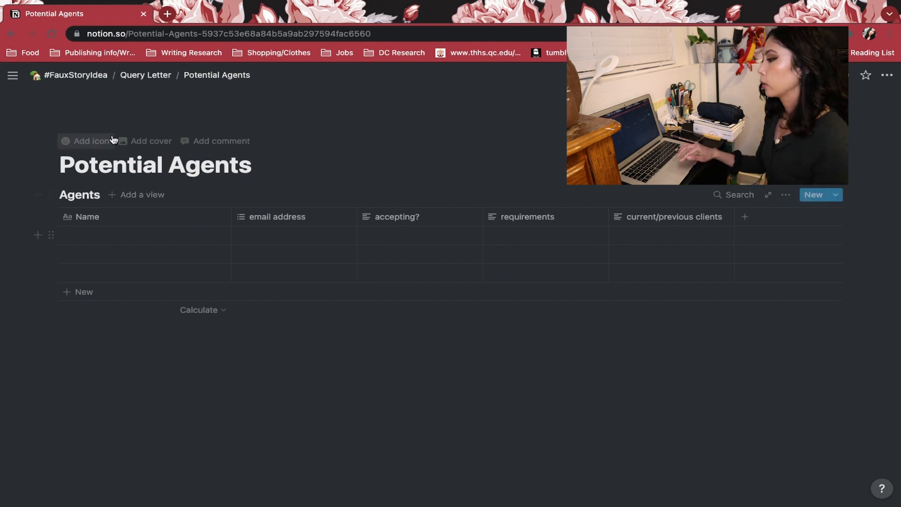
# Step: Open the MC entry on the Characters page and extend its "physical appearance" profile bullet with "+ face claim"
pyautogui.click(77, 75)
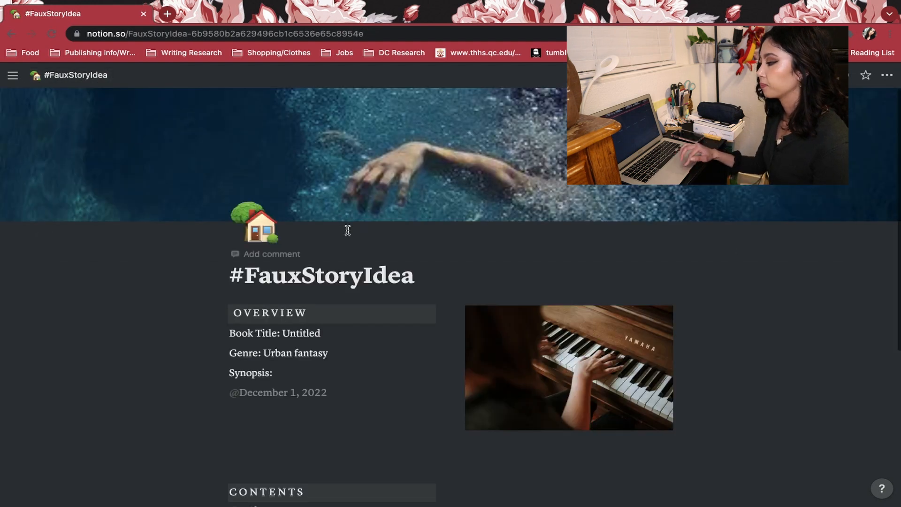
pyautogui.scroll(-5, 253, 282)
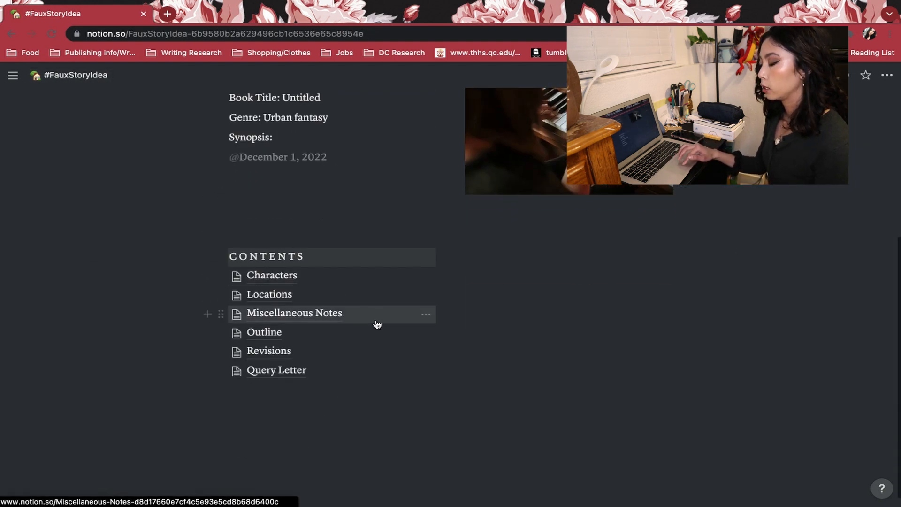
pyautogui.click(281, 281)
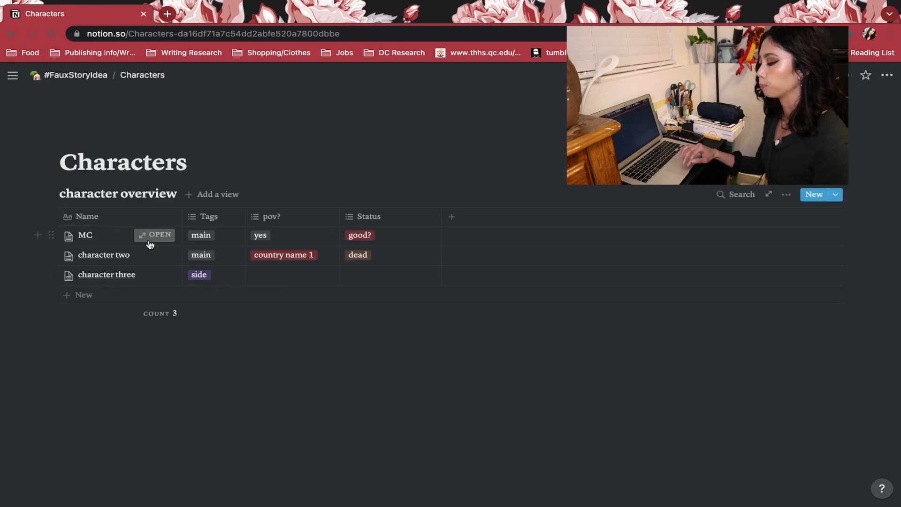
pyautogui.click(158, 235)
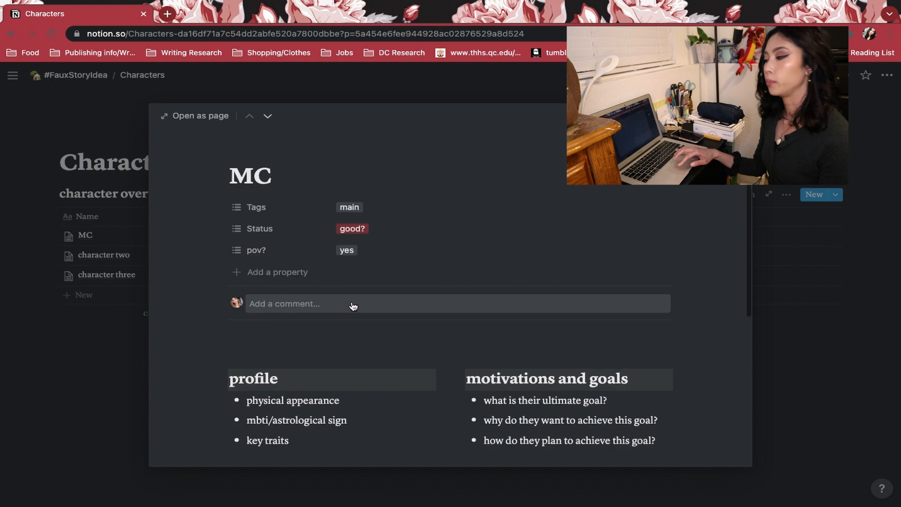
pyautogui.scroll(-5, 353, 306)
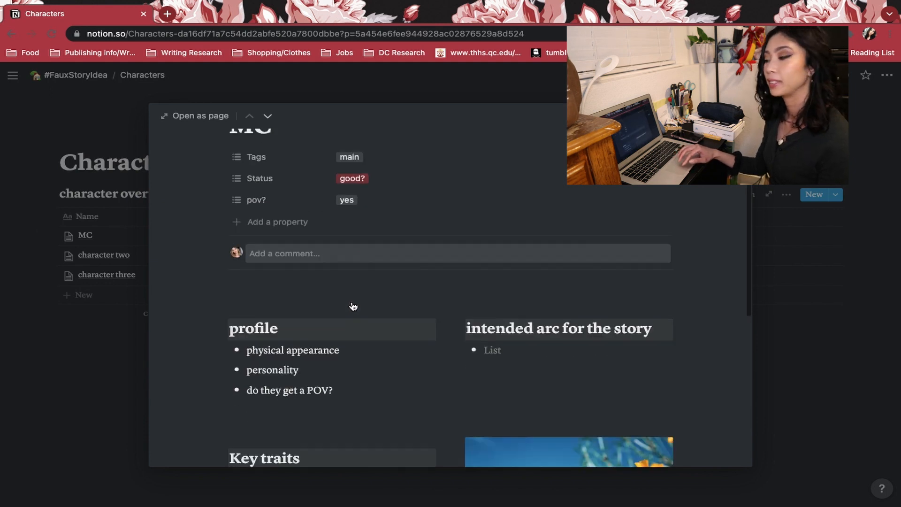
pyautogui.write('+ face cali')
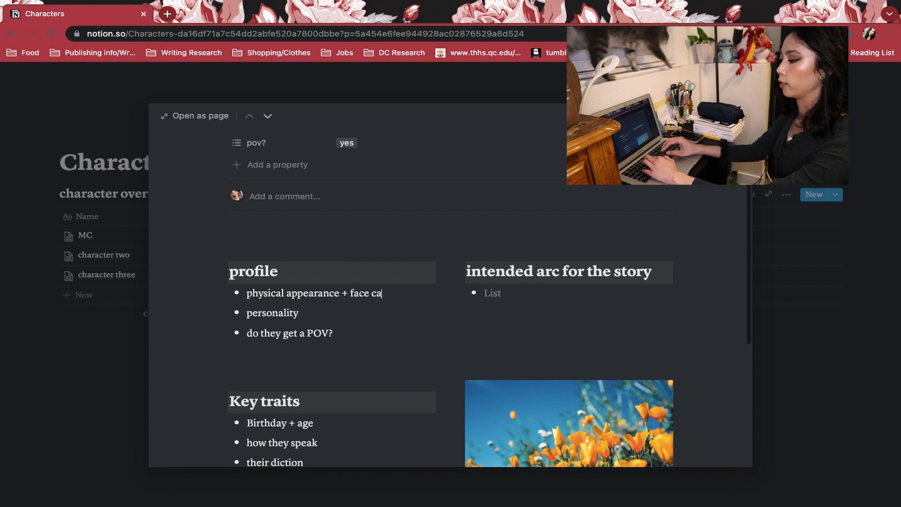
pyautogui.press('BackSpace')
pyautogui.press('BackSpace')
pyautogui.press('BackSpace')
pyautogui.write('laim')
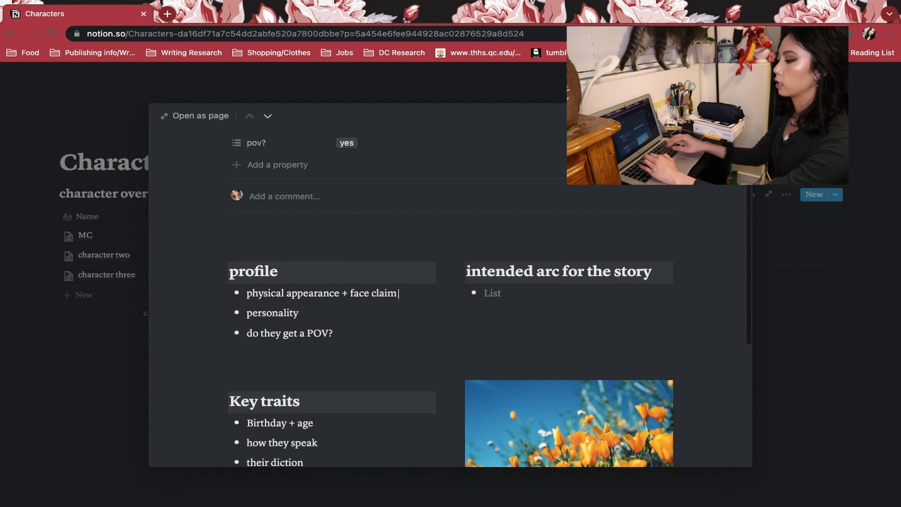
pyautogui.click(29, 311)
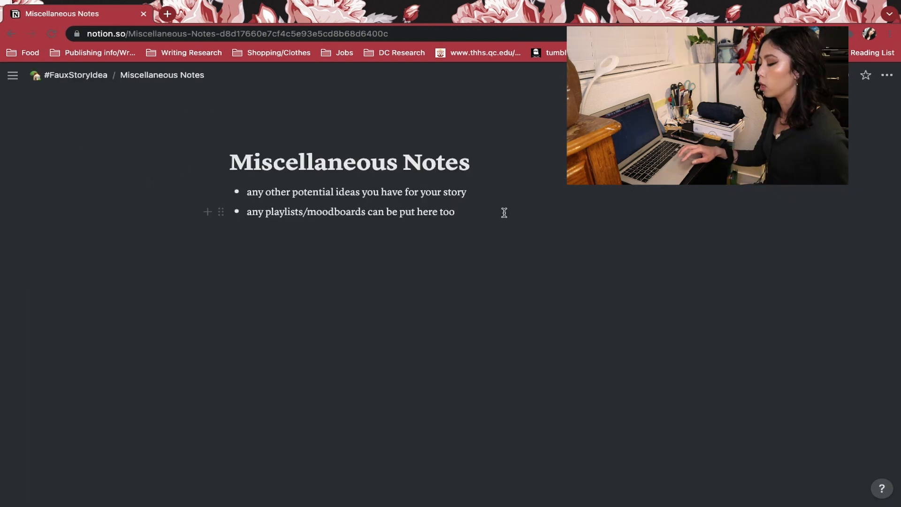
# Step: Set the Miscellaneous Notes page to full width and change its font style to Mono
pyautogui.moveTo(503, 211); pyautogui.dragTo(192, 166)
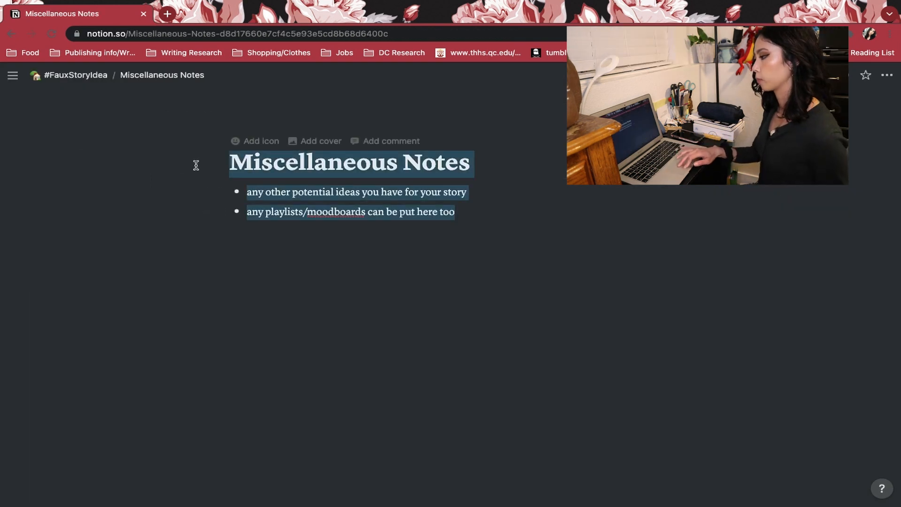
pyautogui.click(592, 159)
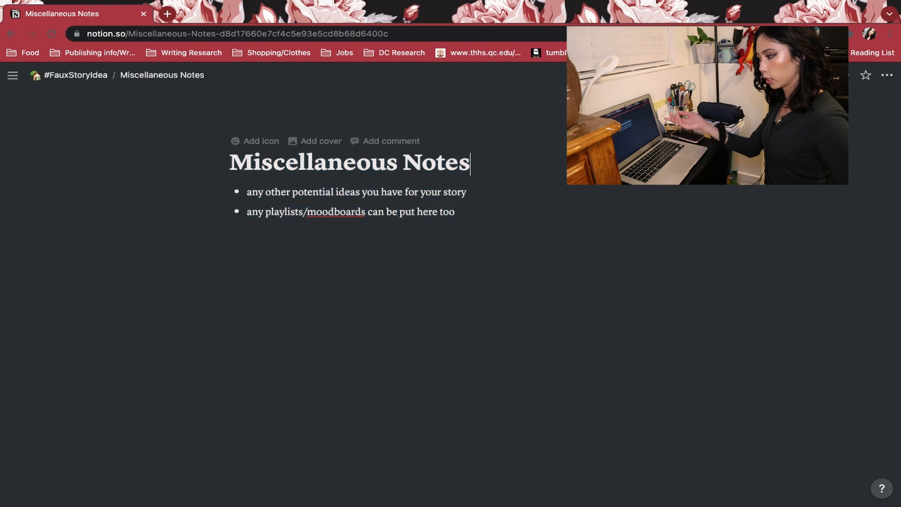
pyautogui.click(887, 75)
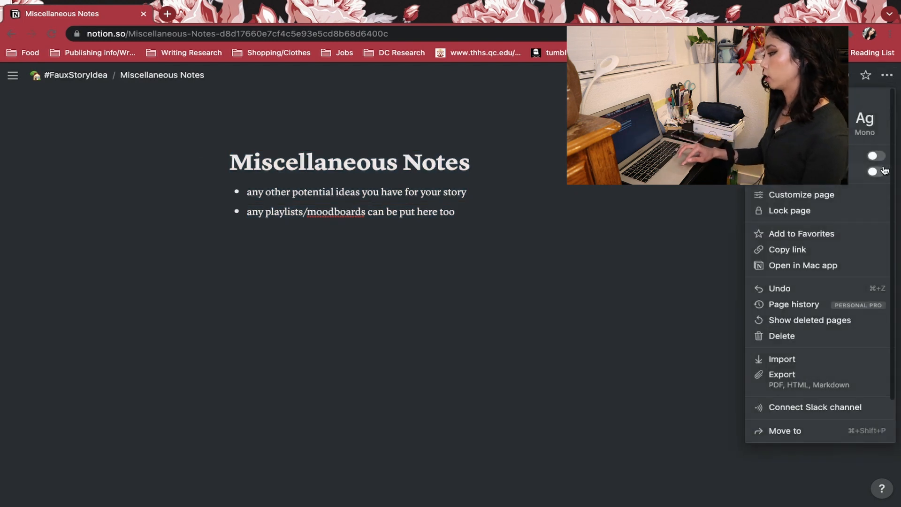
pyautogui.click(883, 171)
pyautogui.click(871, 124)
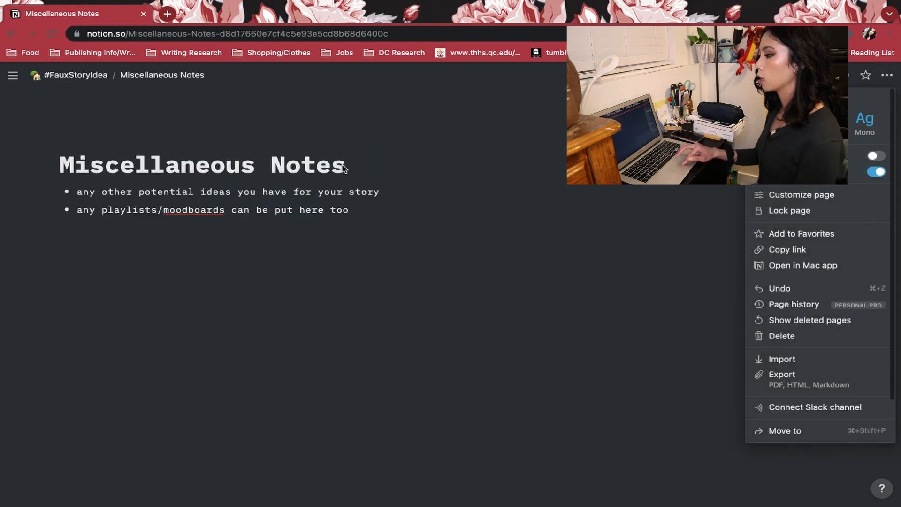
# Step: Rename the Miscellaneous Notes page as "Brain Dump"
pyautogui.click(345, 168)
pyautogui.moveTo(345, 168); pyautogui.dragTo(38, 165)
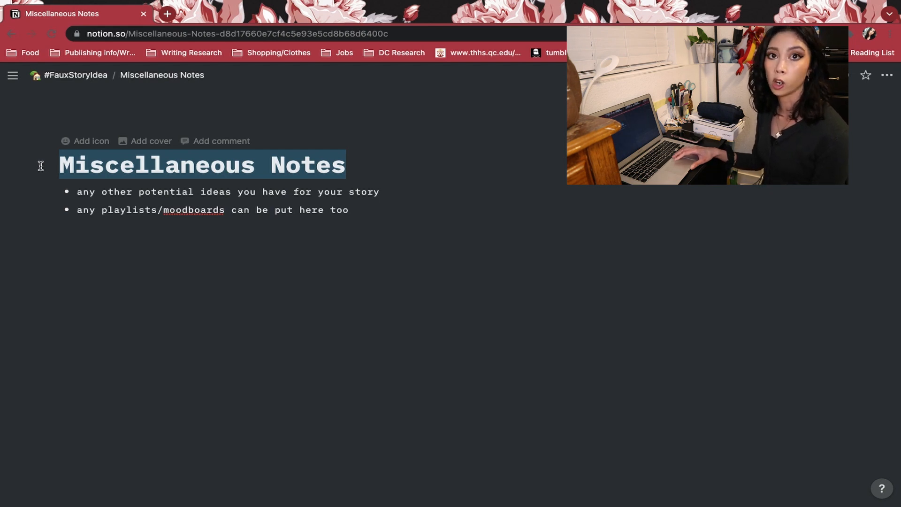
pyautogui.write('R')
pyautogui.press('BackSpace')
pyautogui.write('Brain')
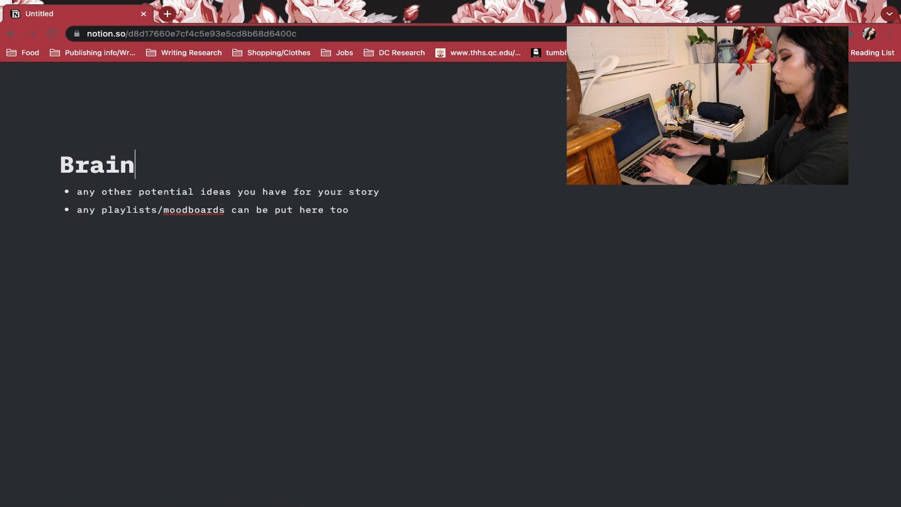
pyautogui.write(' Dump')
pyautogui.click(375, 217)
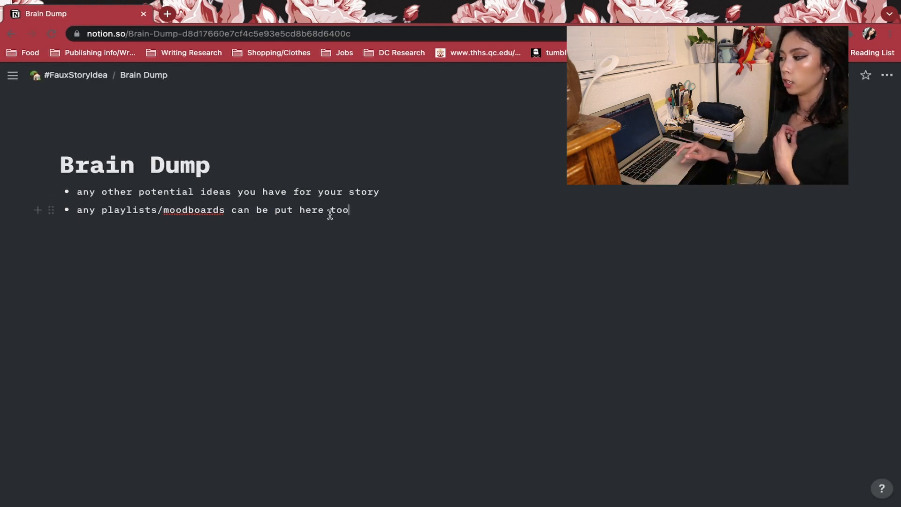
# Step: Return to the main #FauxStoryIdea page and look over its overview and contents sections
pyautogui.moveTo(369, 214); pyautogui.dragTo(86, 214)
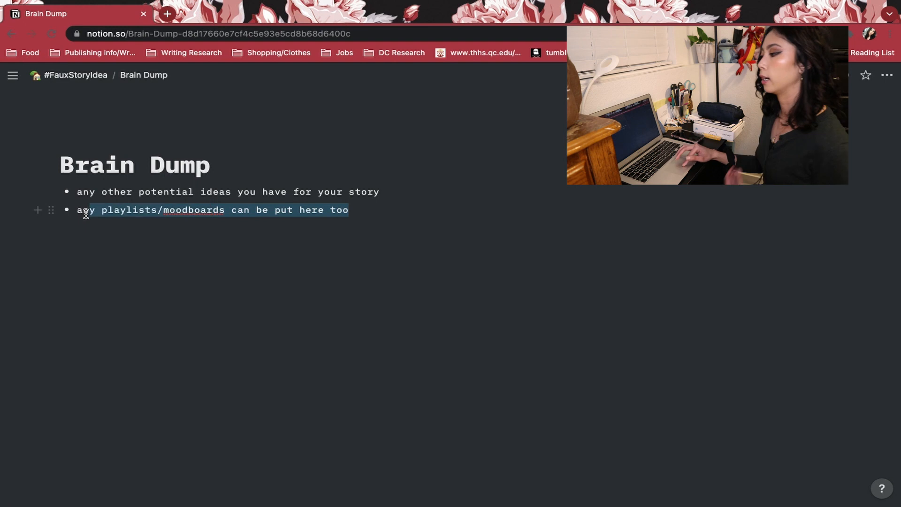
pyautogui.click(81, 276)
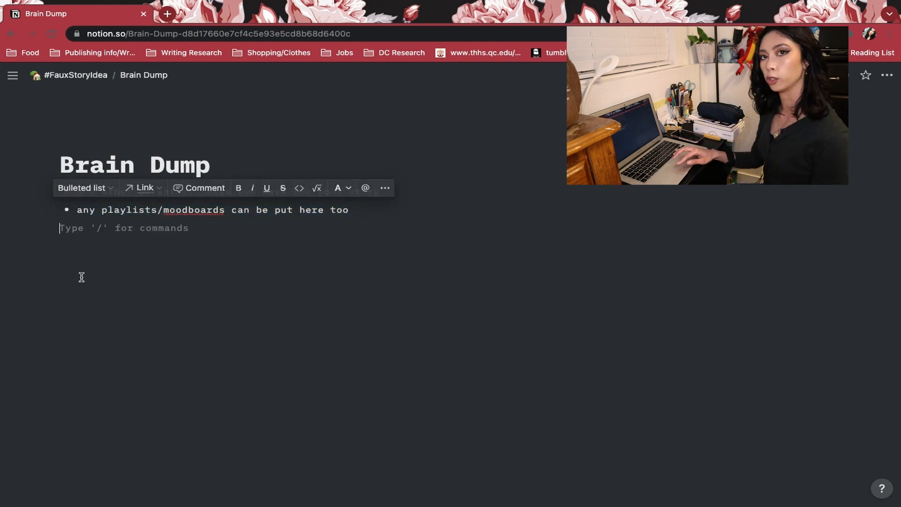
pyautogui.click(71, 76)
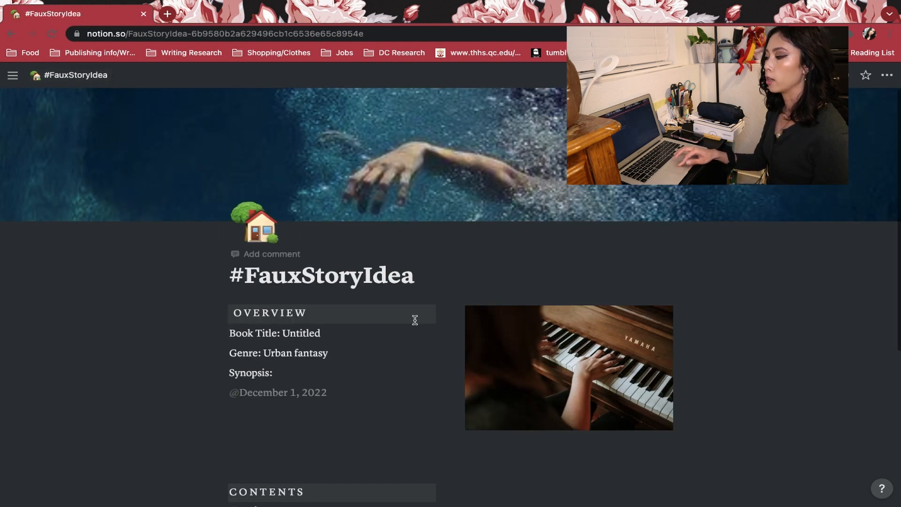
pyautogui.scroll(-3, 415, 320)
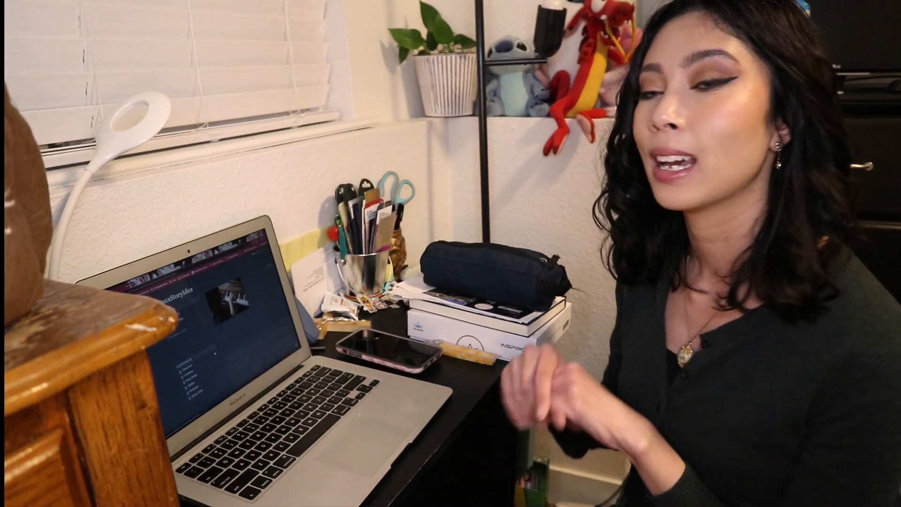